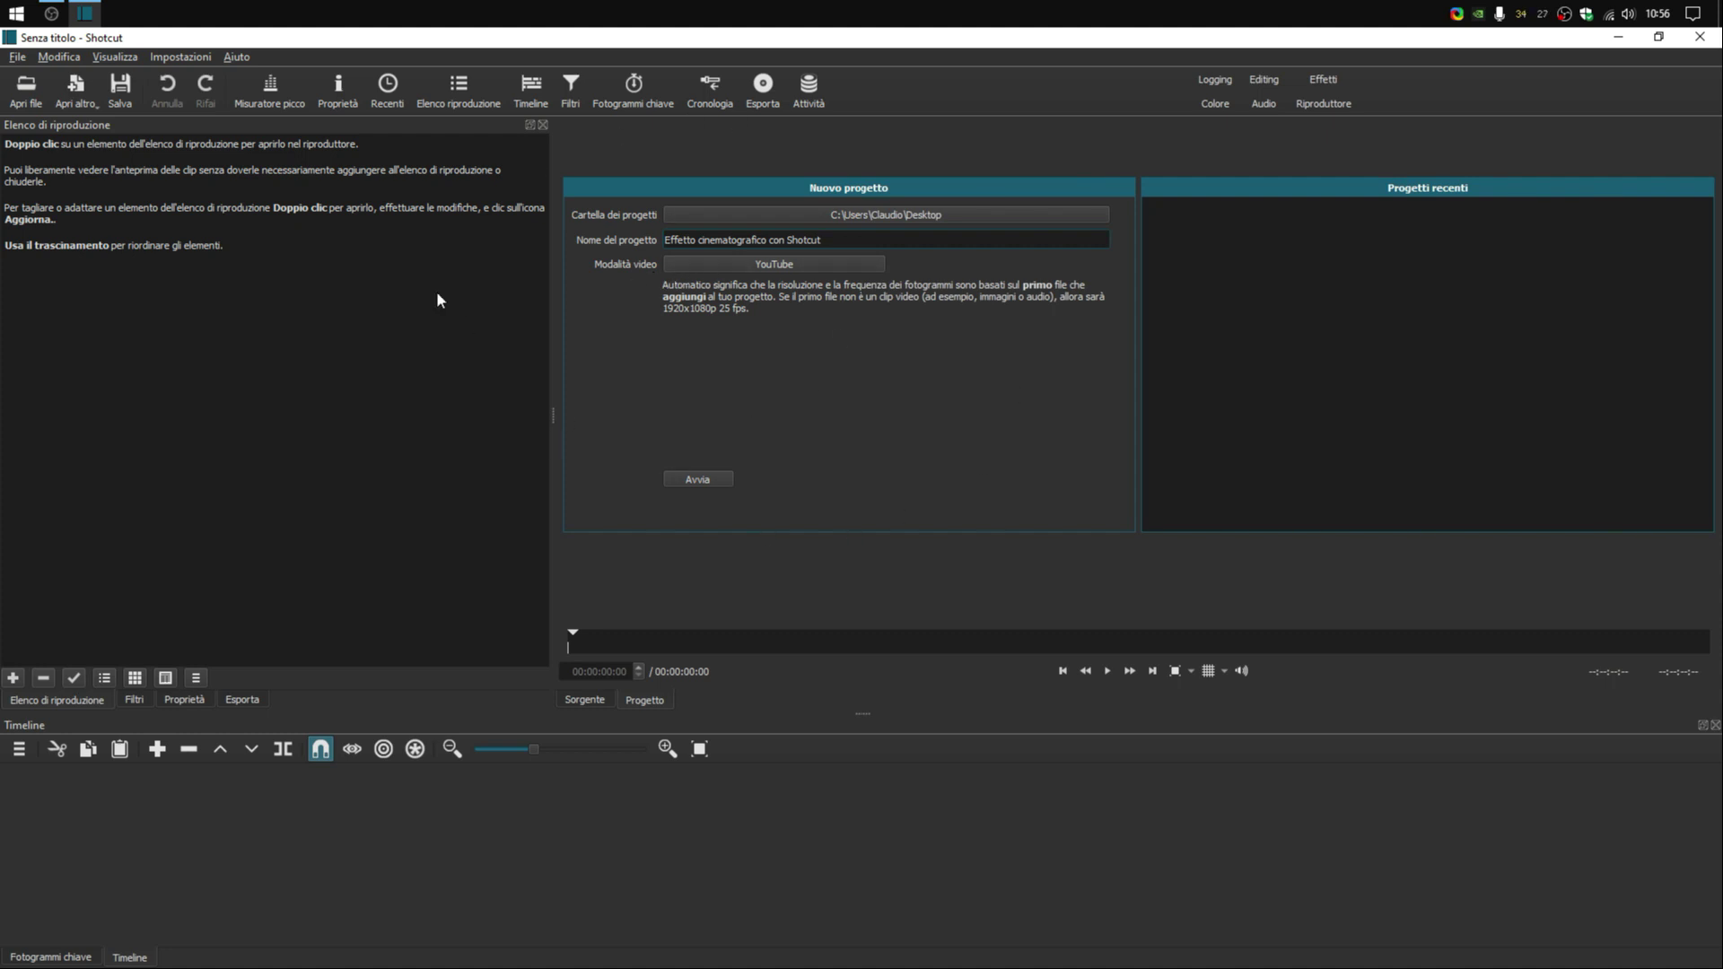
Create the prepared YouTube project and import Contact - The Tower of Light, effetto luce lente and Pexels Videos 2282012 from the Desktop, pausing the preview
click(714, 479)
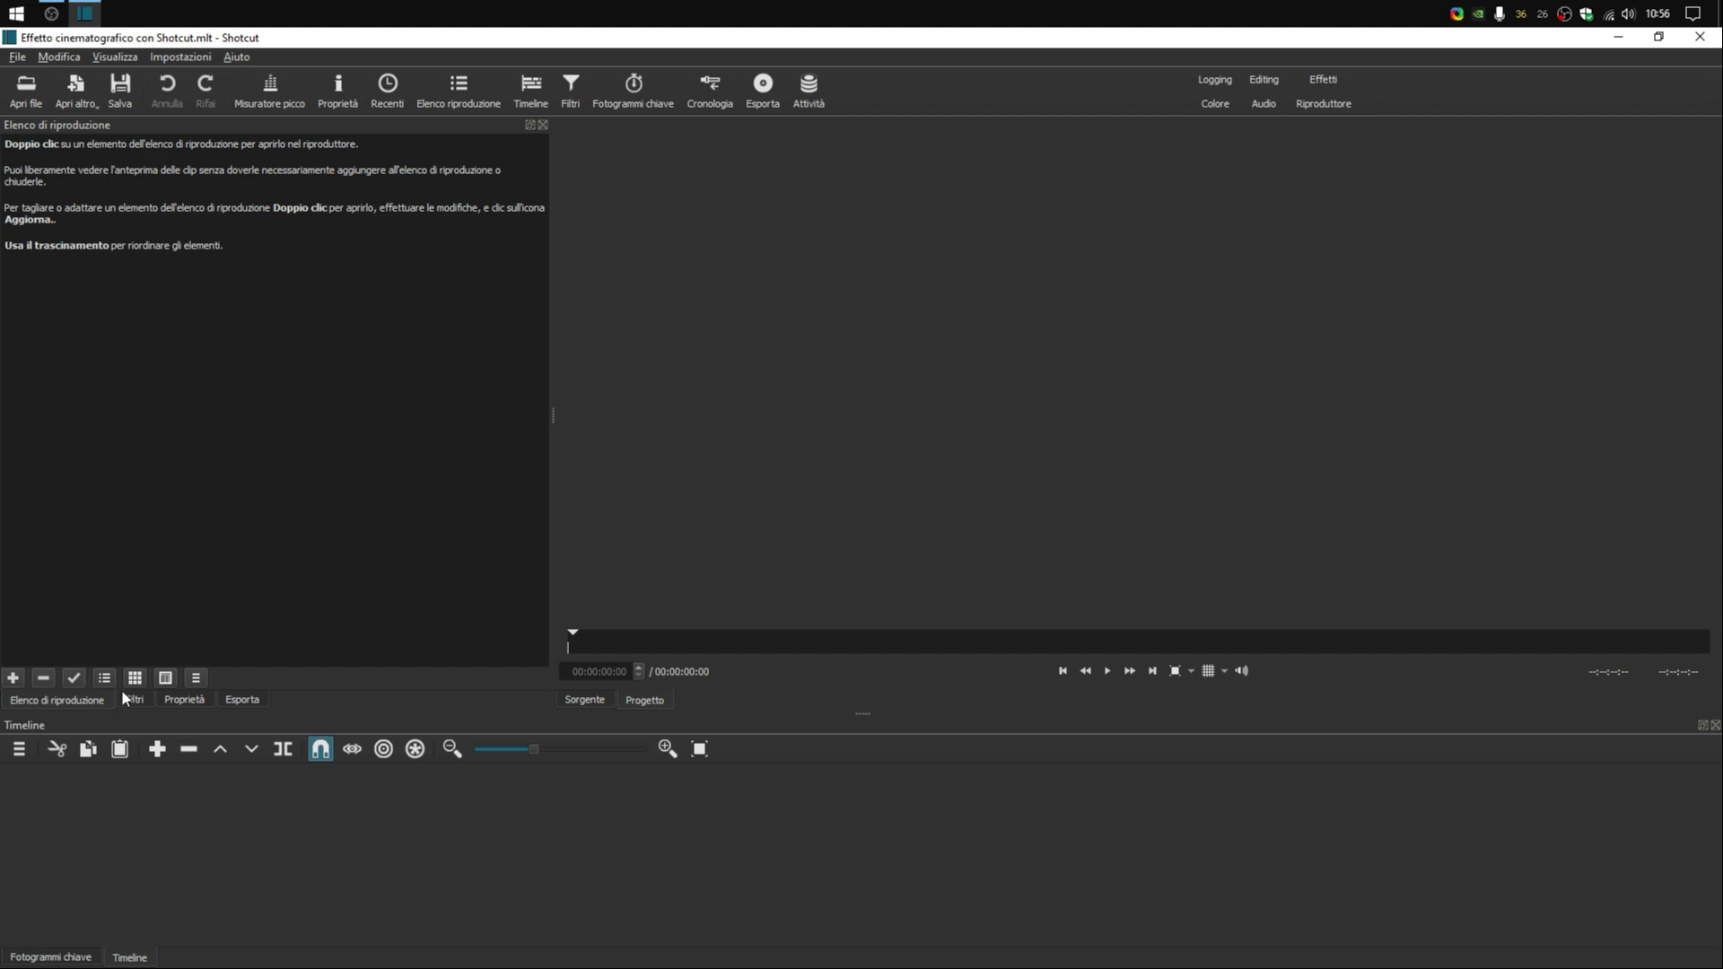
click(26, 87)
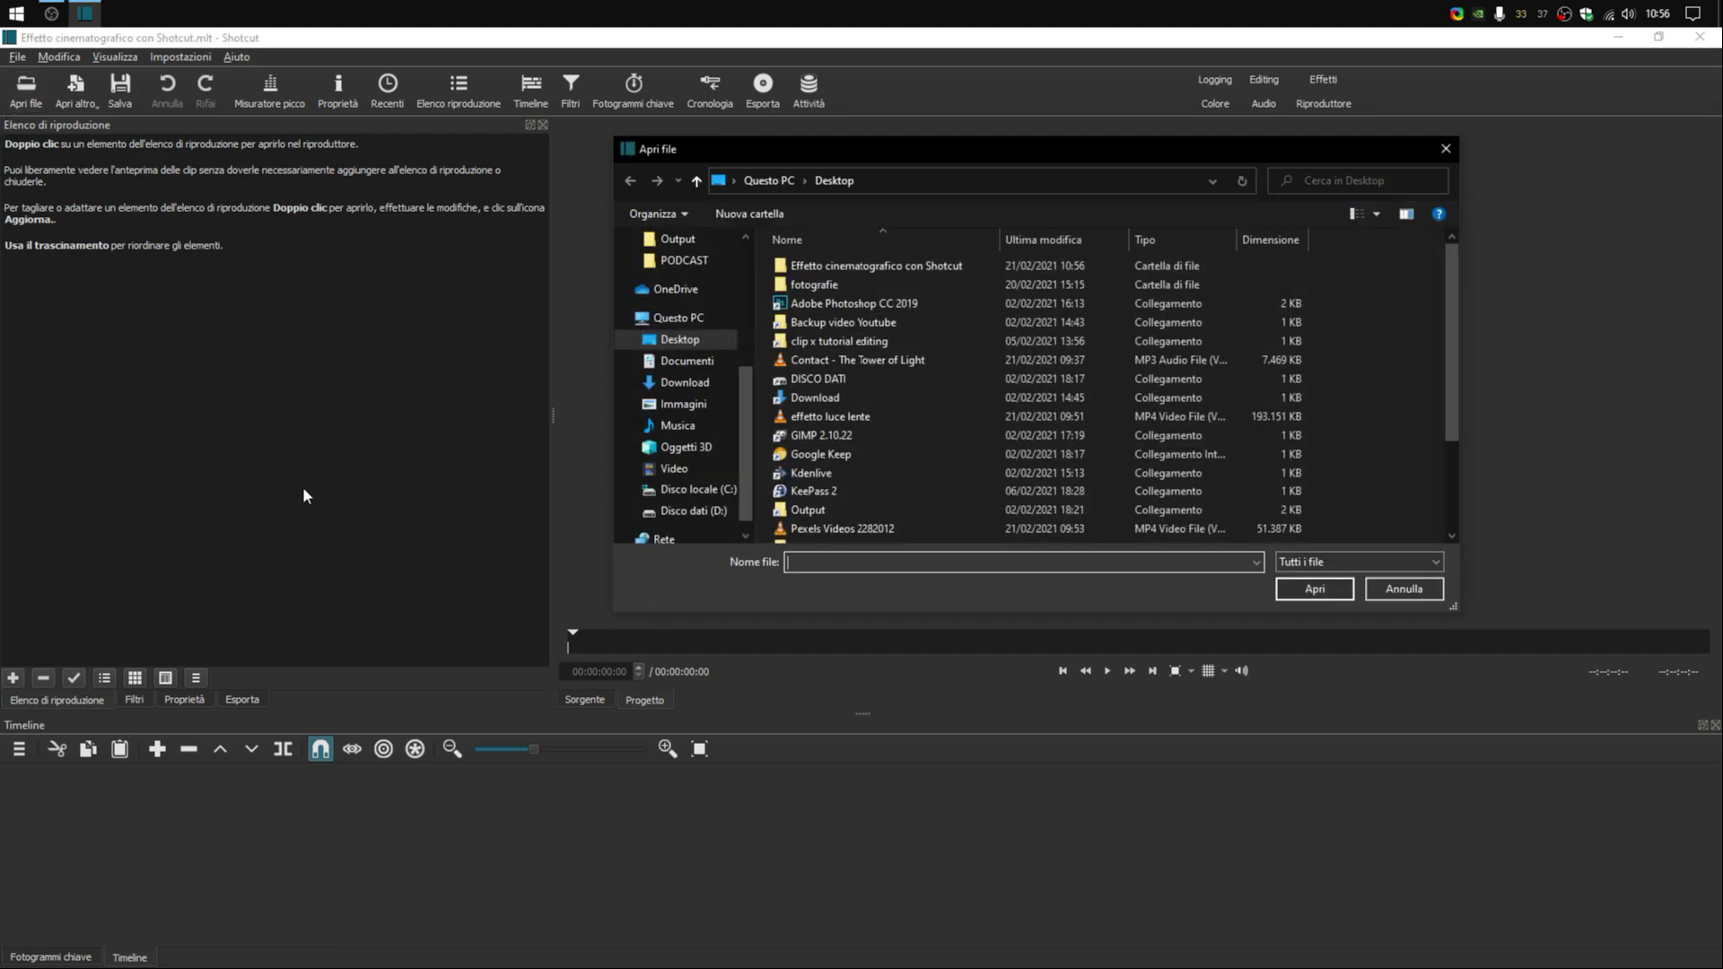
click(885, 363)
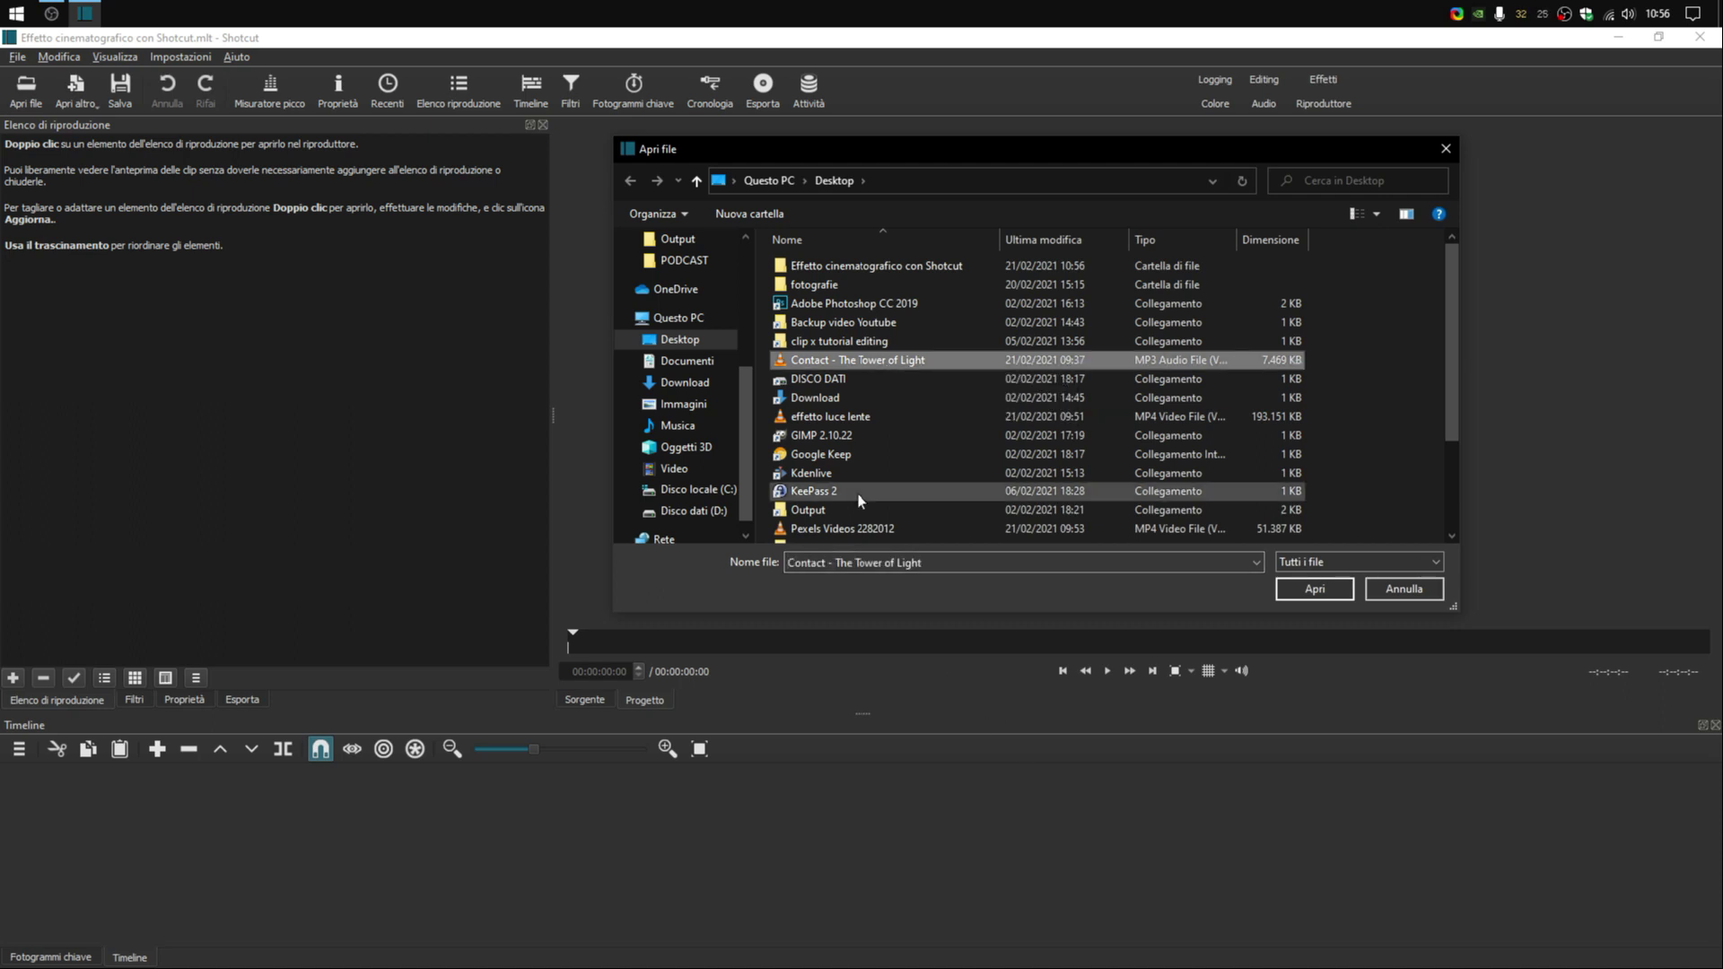
ctrl+click(875, 417)
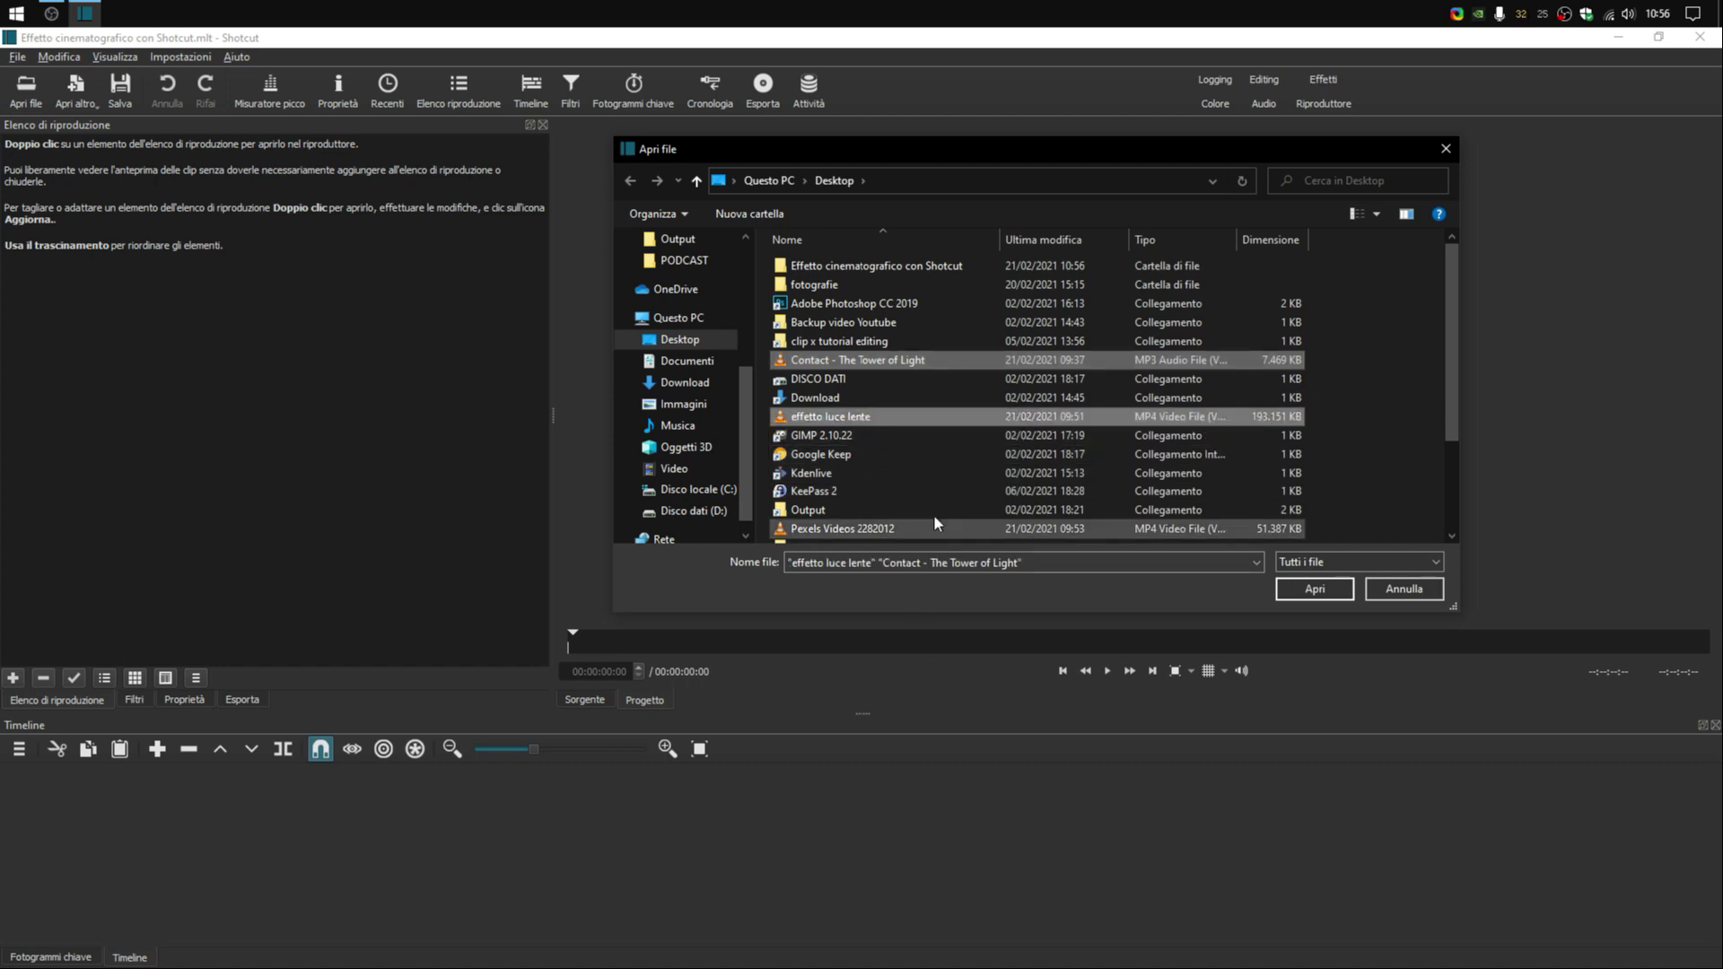
scroll(906, 487, down, 1)
ctrl+click(882, 478)
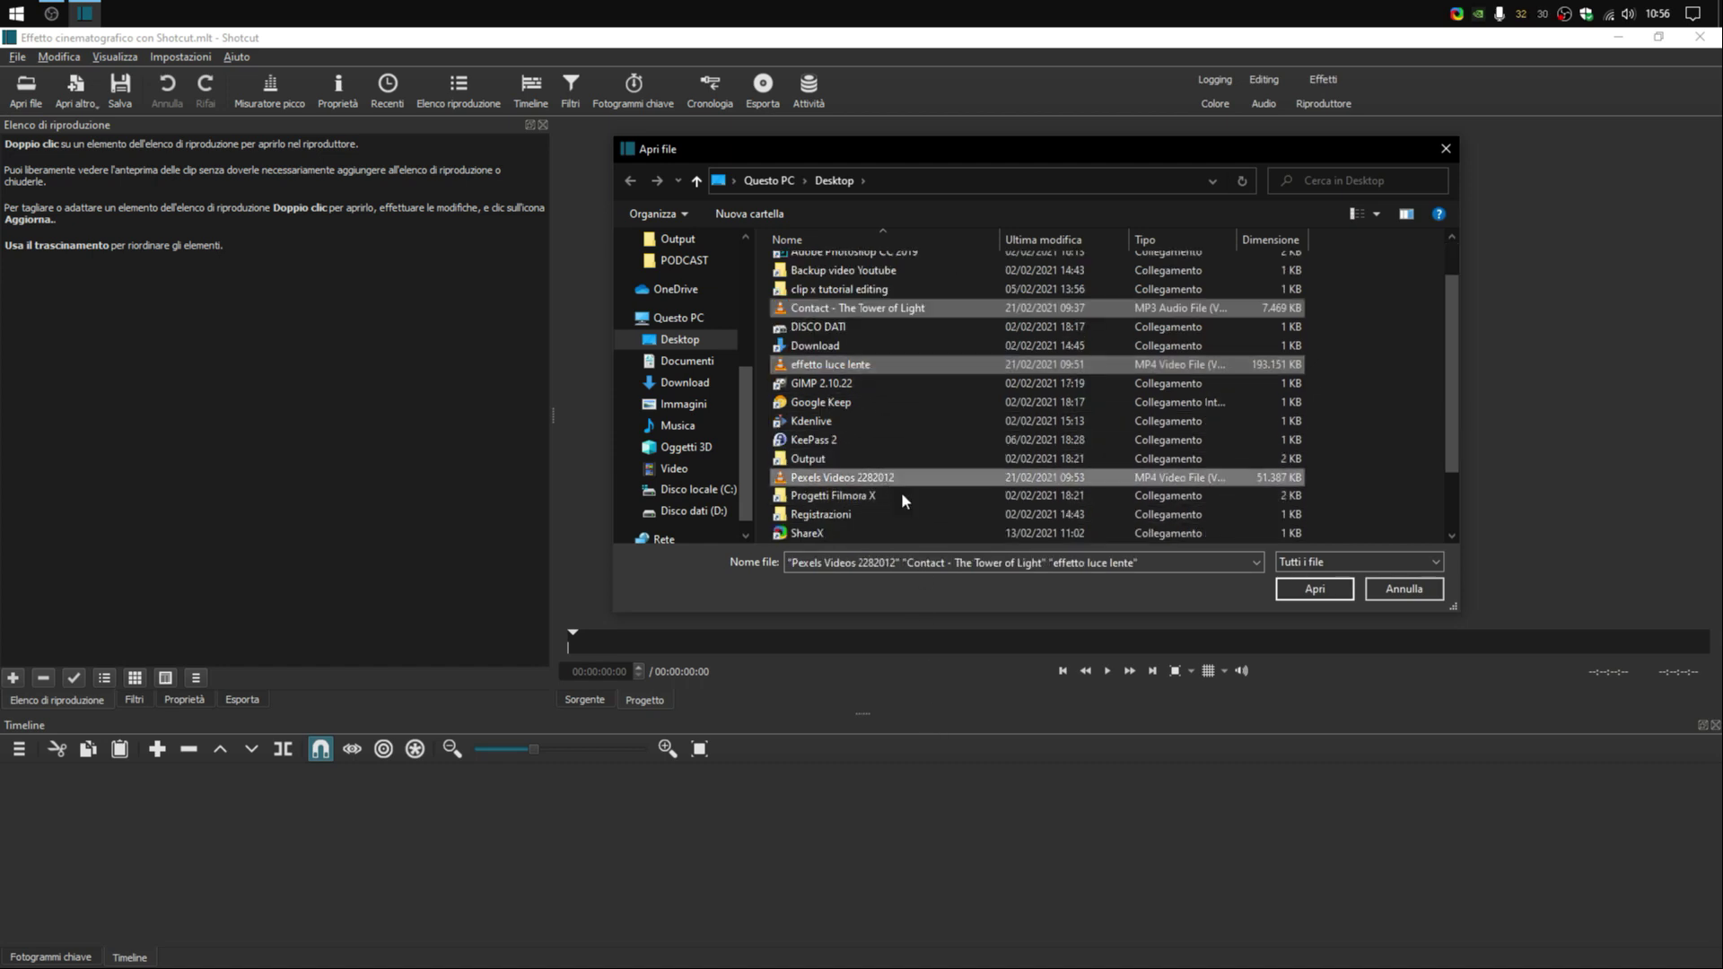
click(1315, 590)
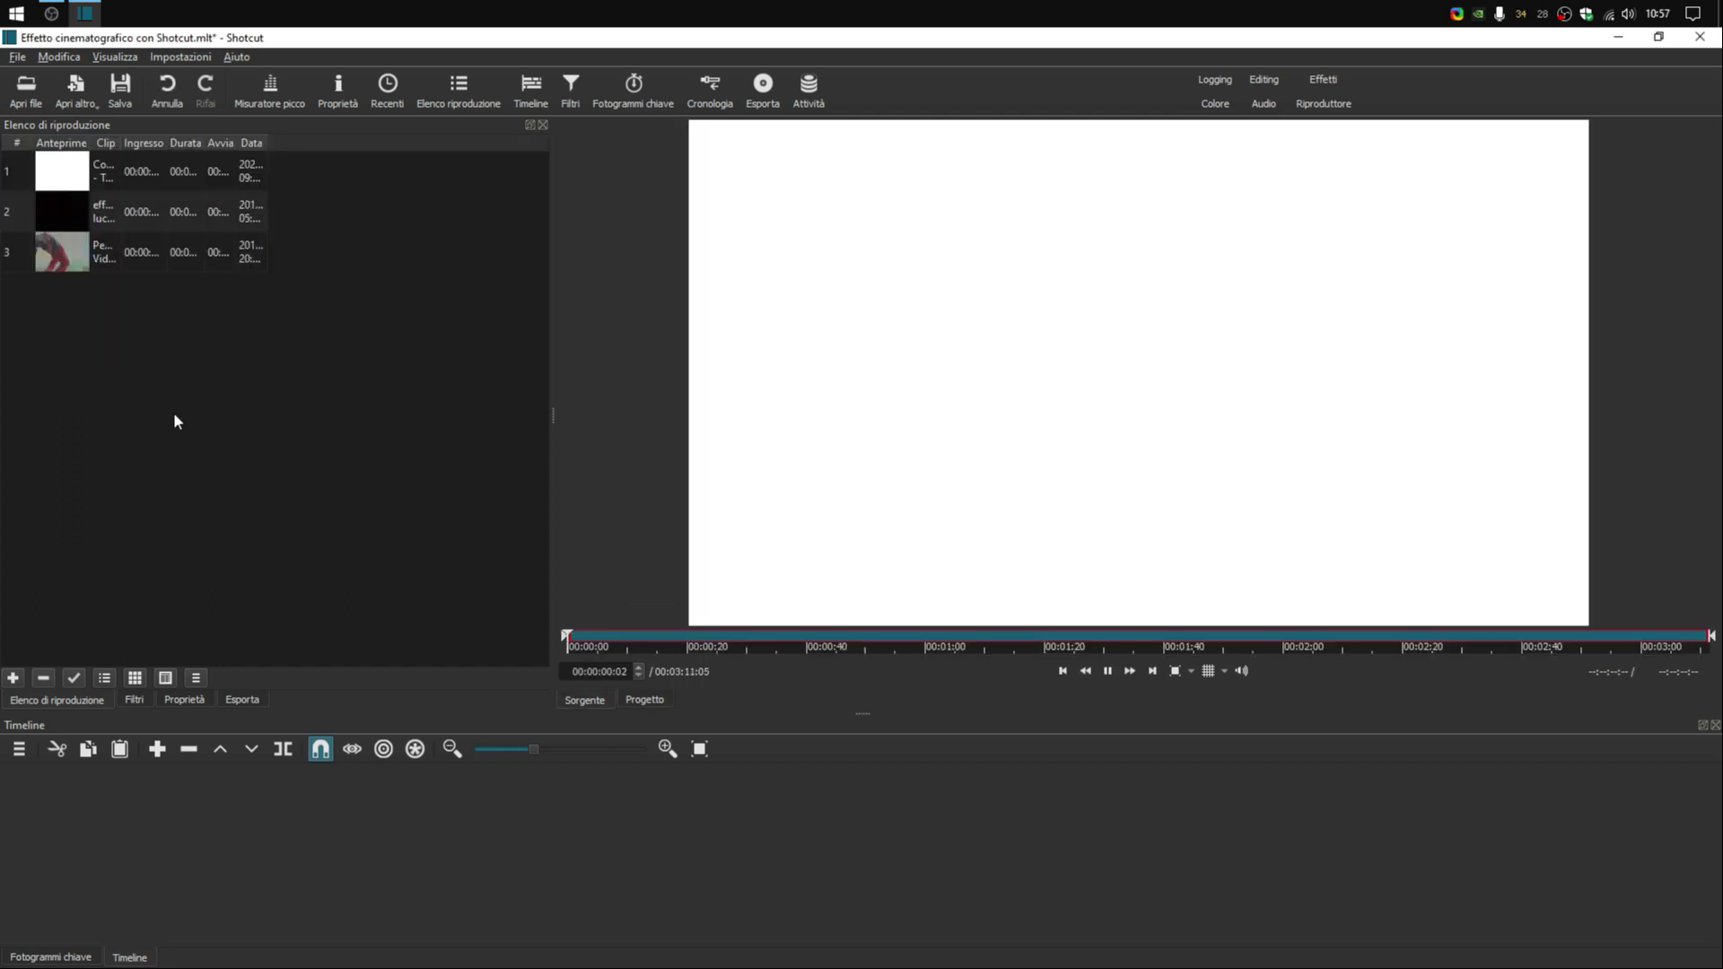
click(1107, 673)
Place Pexels Videos 2282012.mp4 at the start of a new video track and widen the playlist's clip name and date columns
double_click(122, 141)
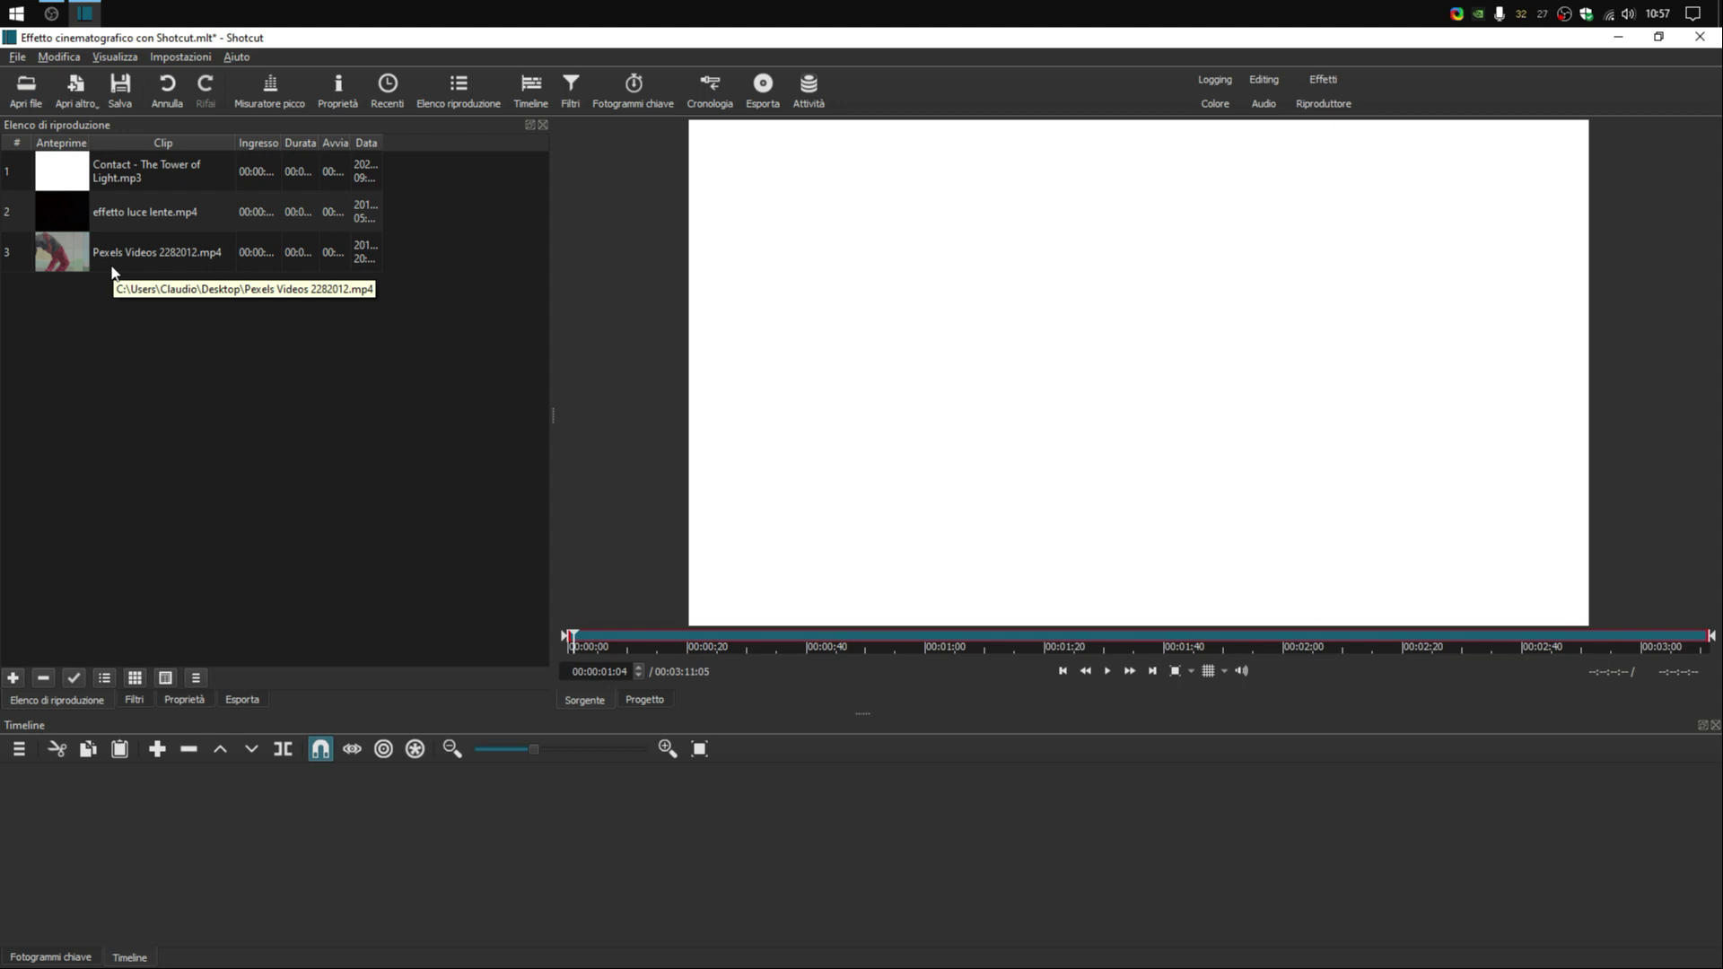
drag(131, 261, 305, 836)
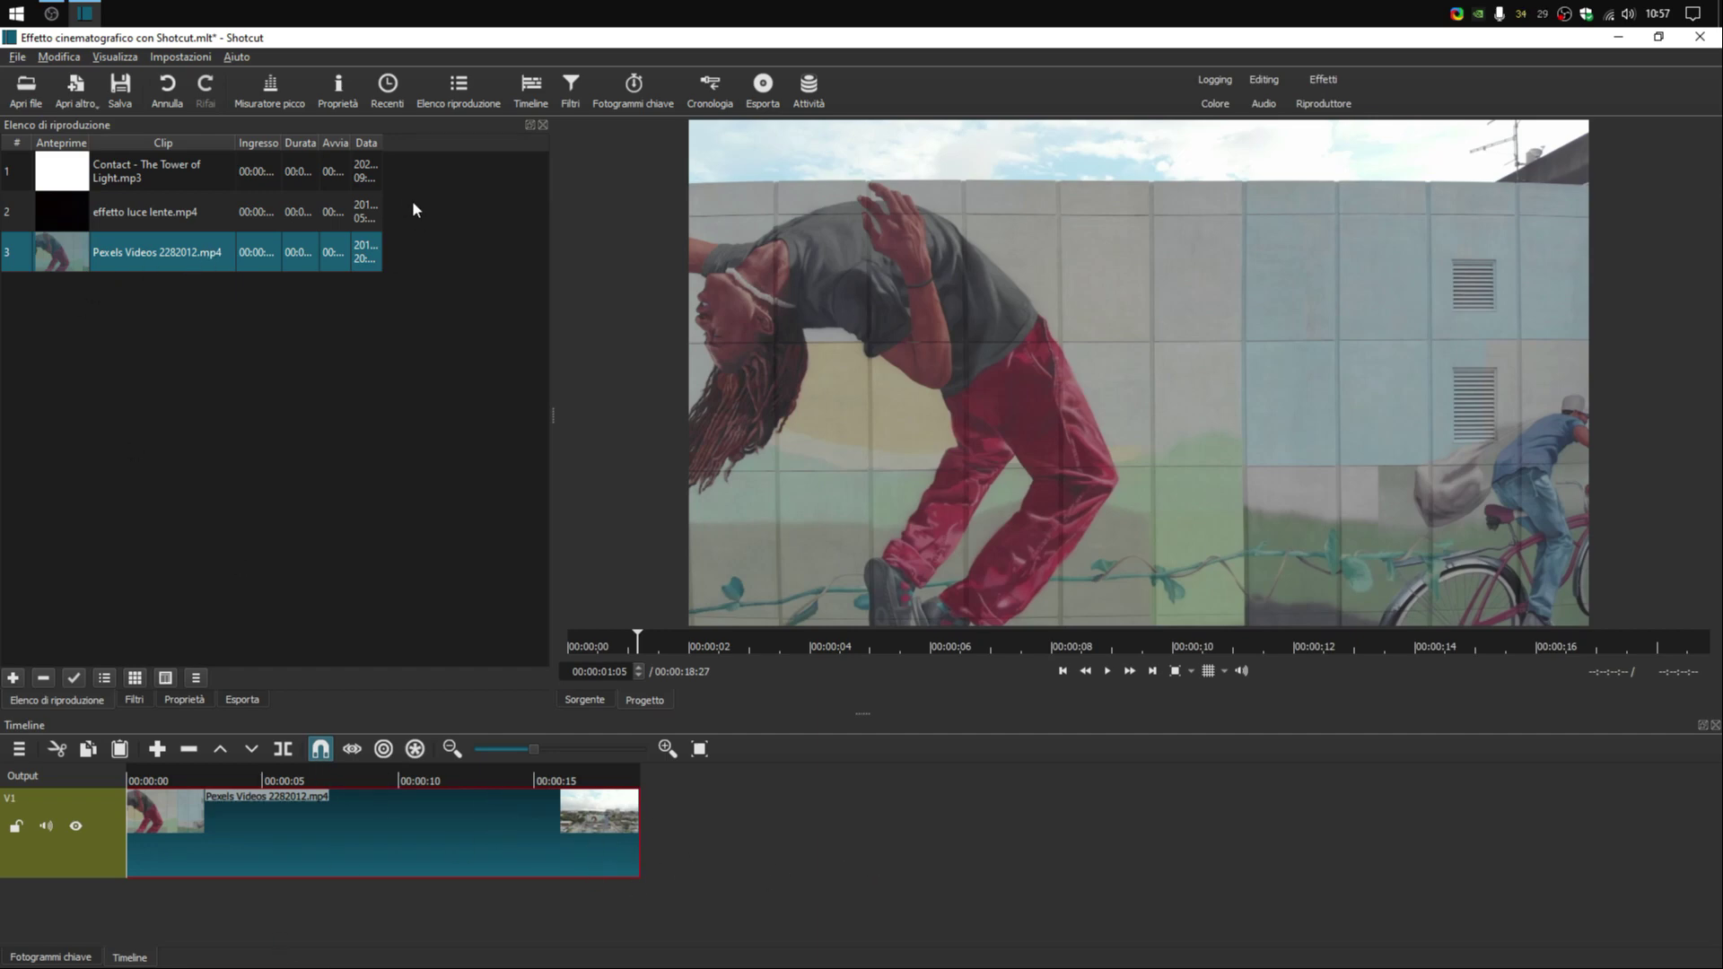
drag(382, 142, 459, 142)
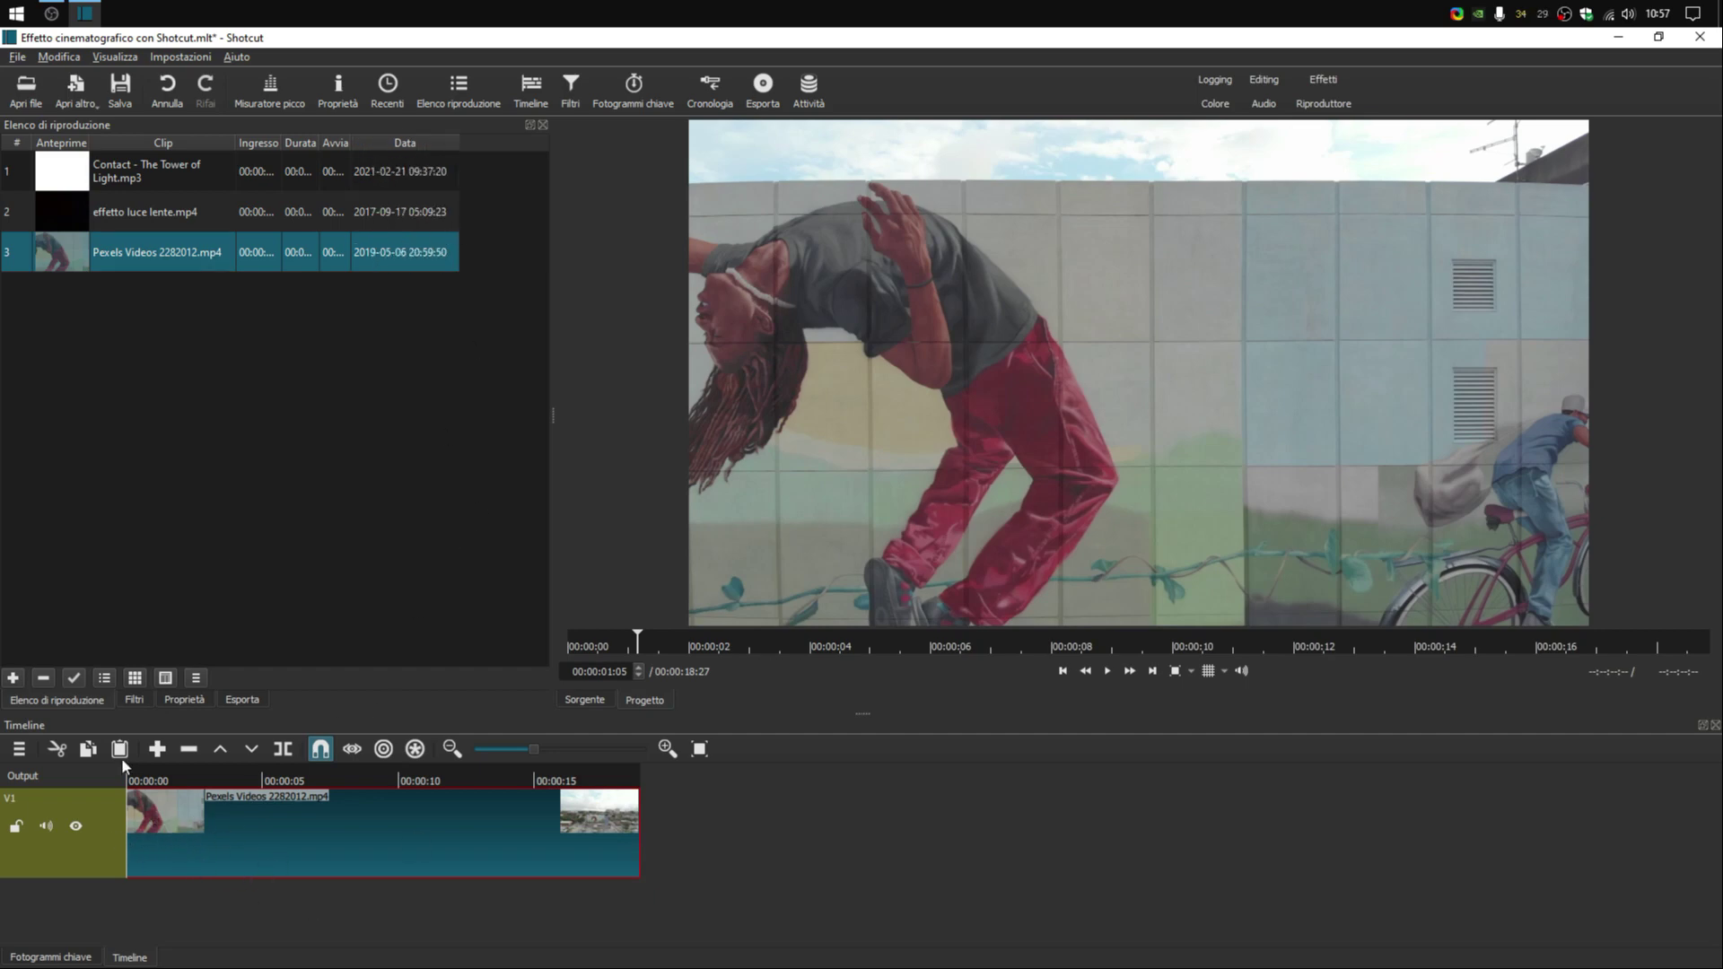
Search the filters for "colore" and add the Regolazione colore filter to the Pexels clip
click(130, 701)
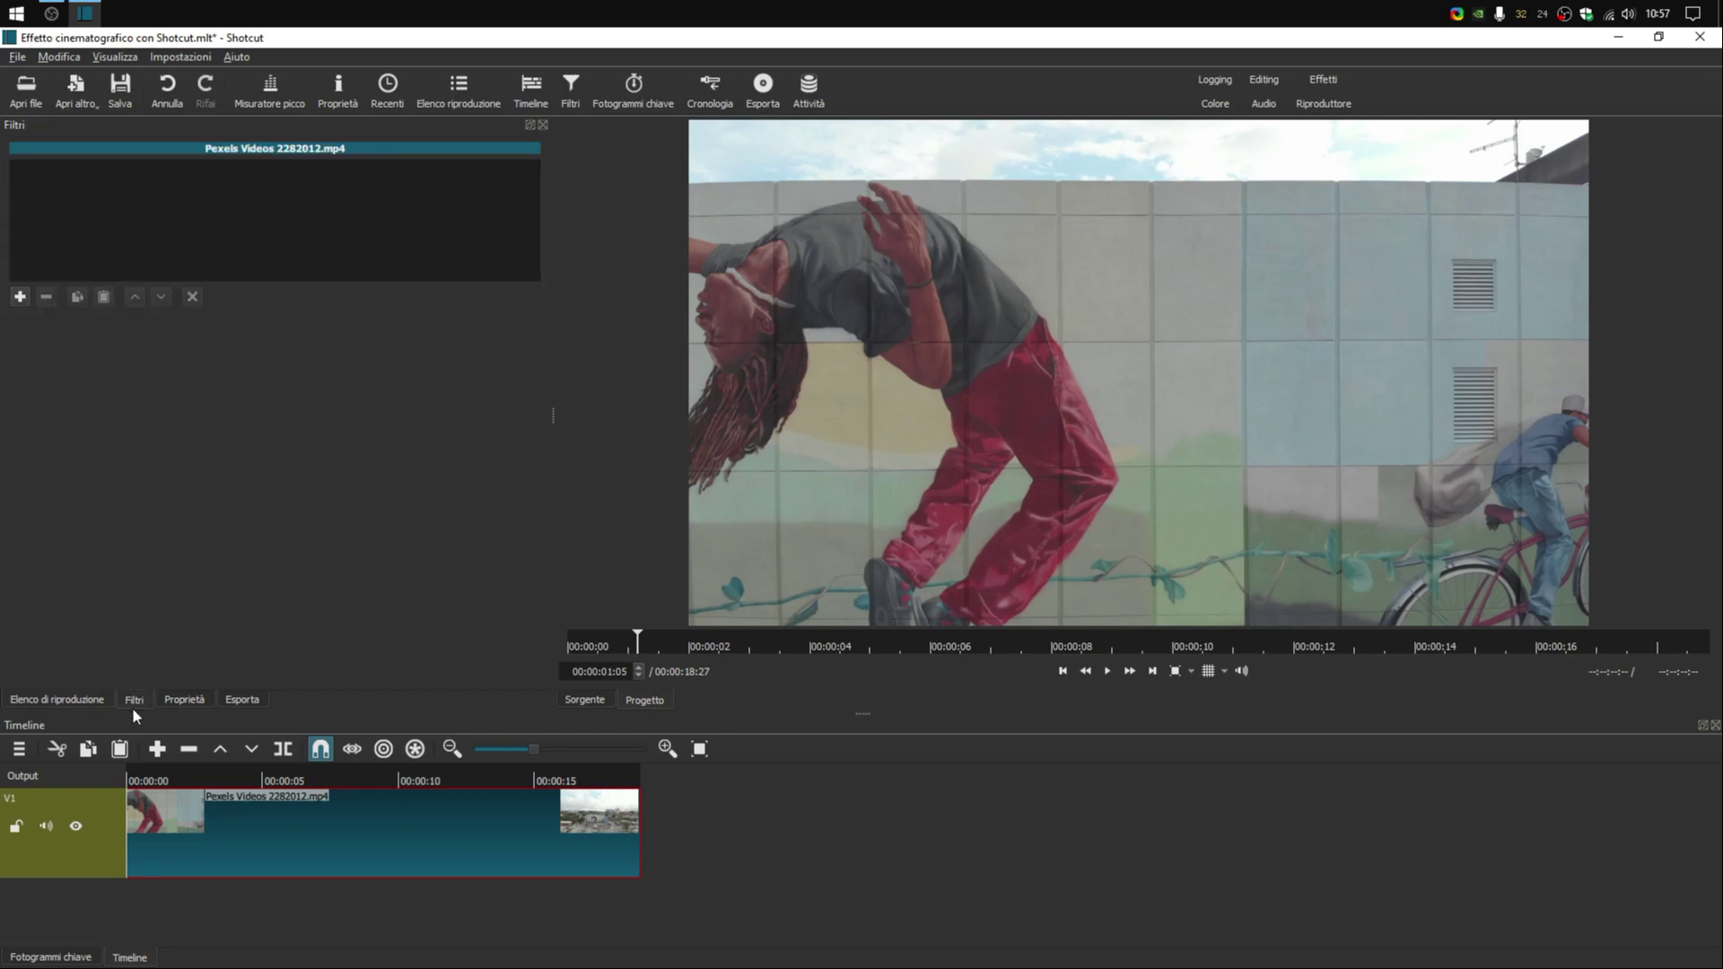
click(117, 56)
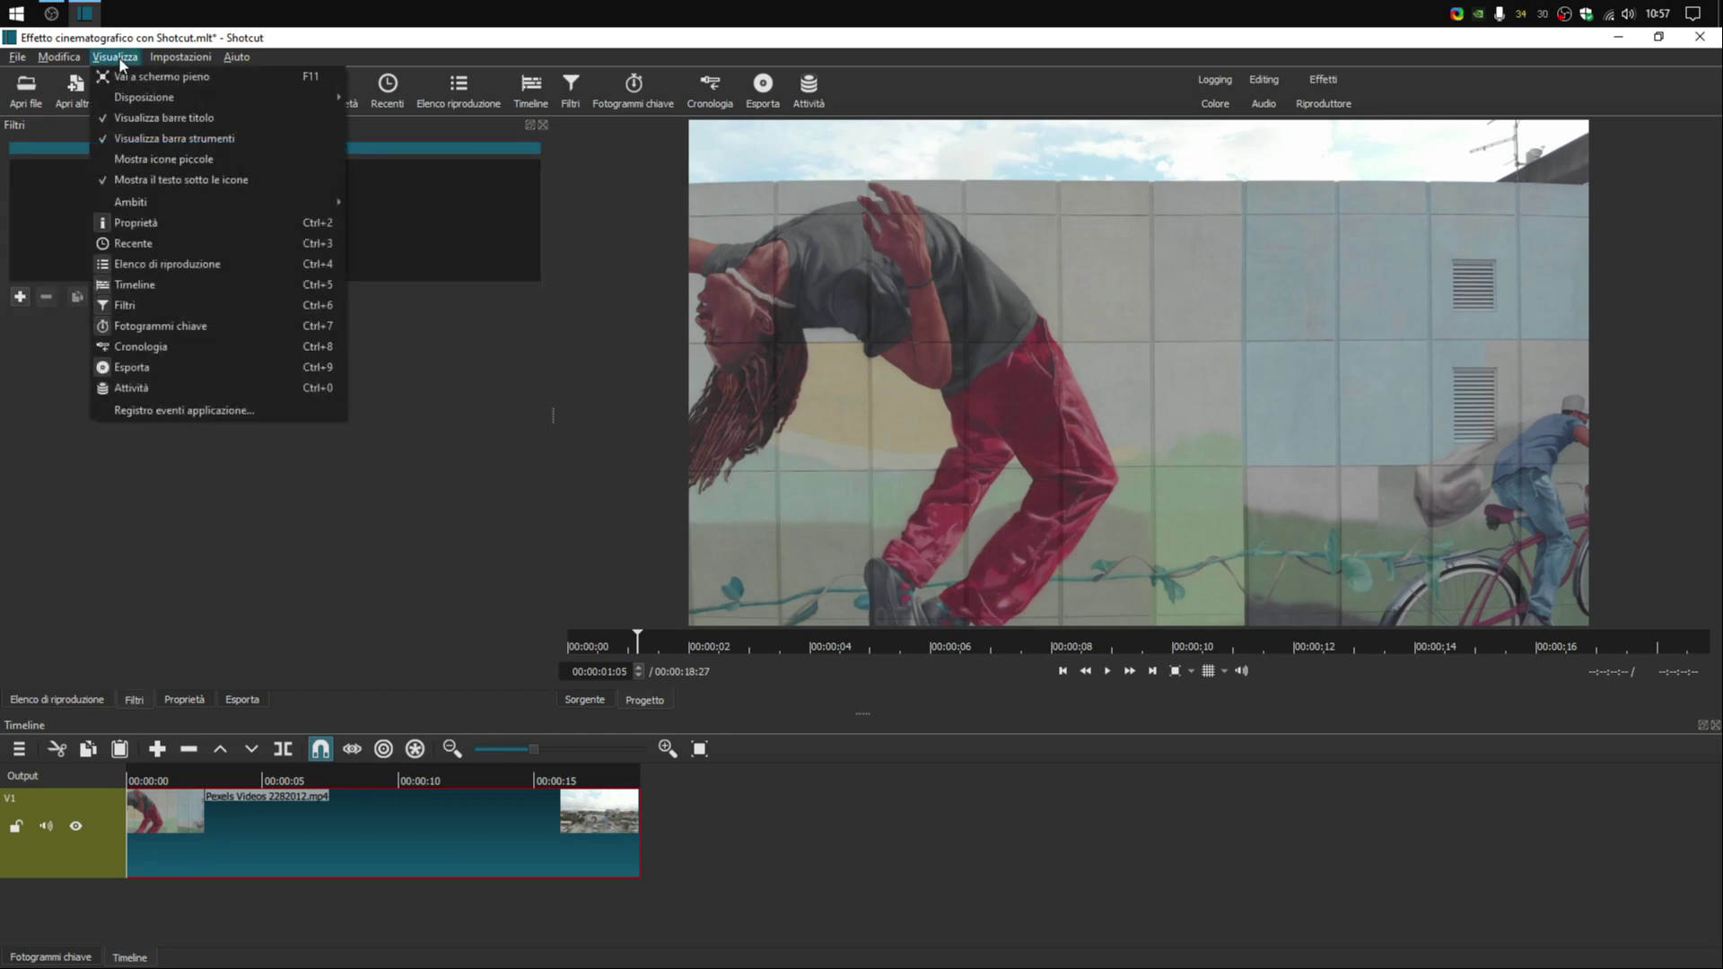
click(158, 305)
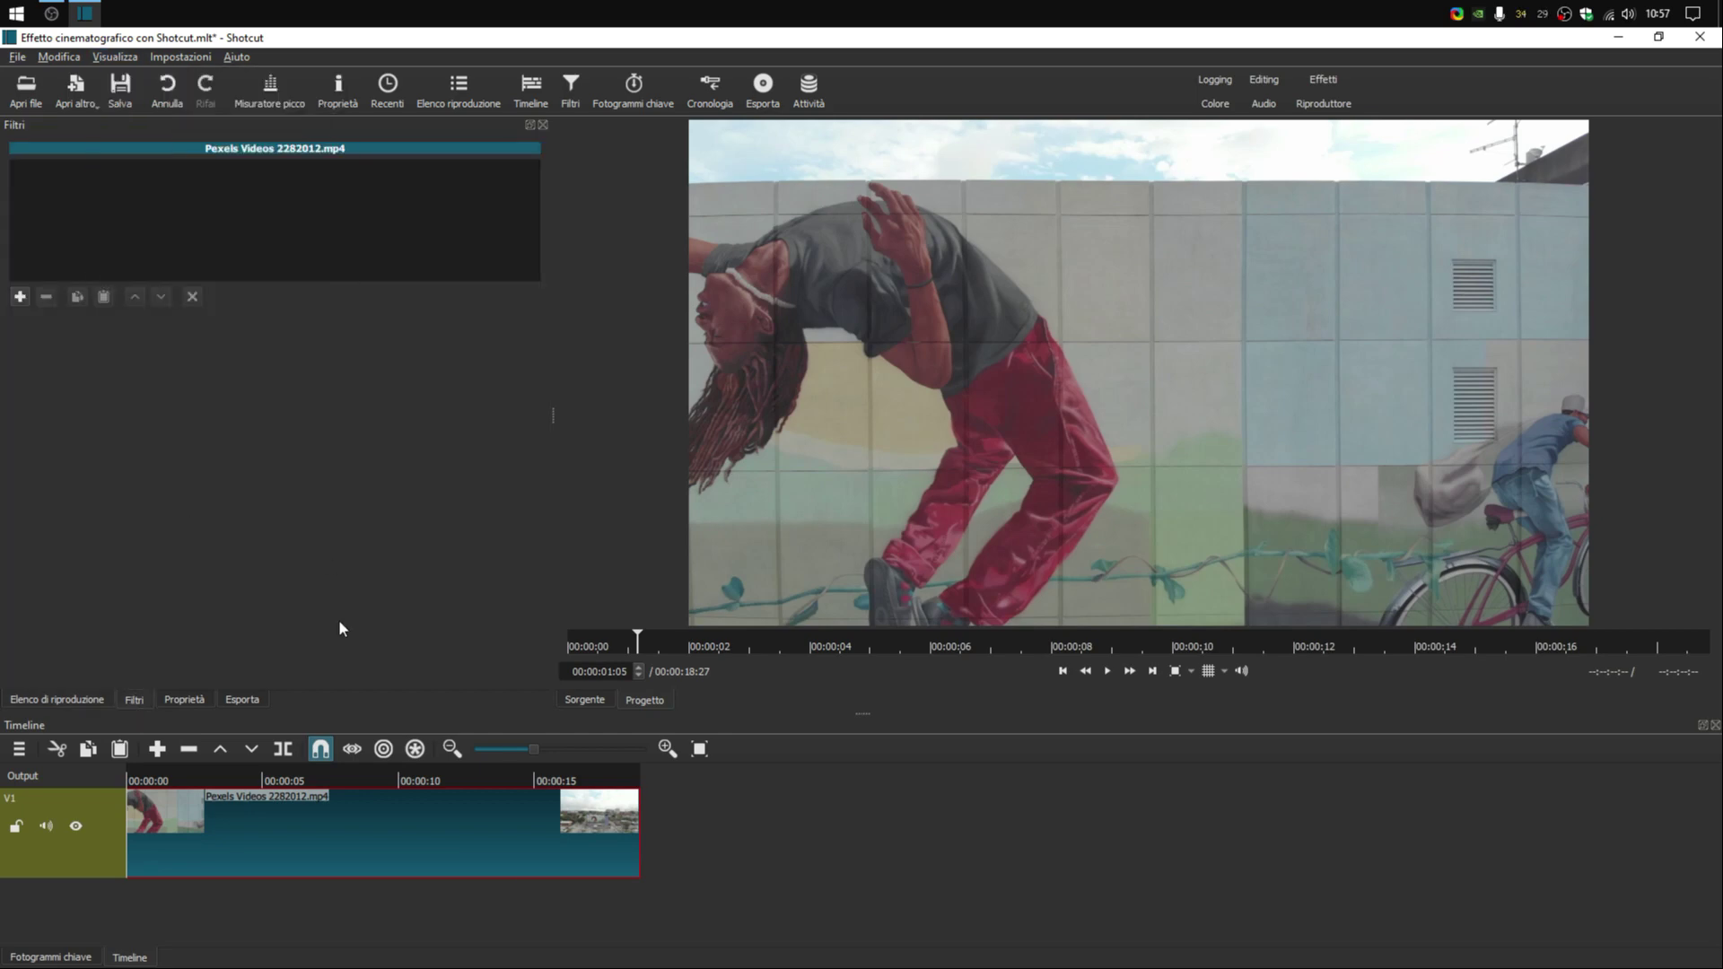
click(20, 297)
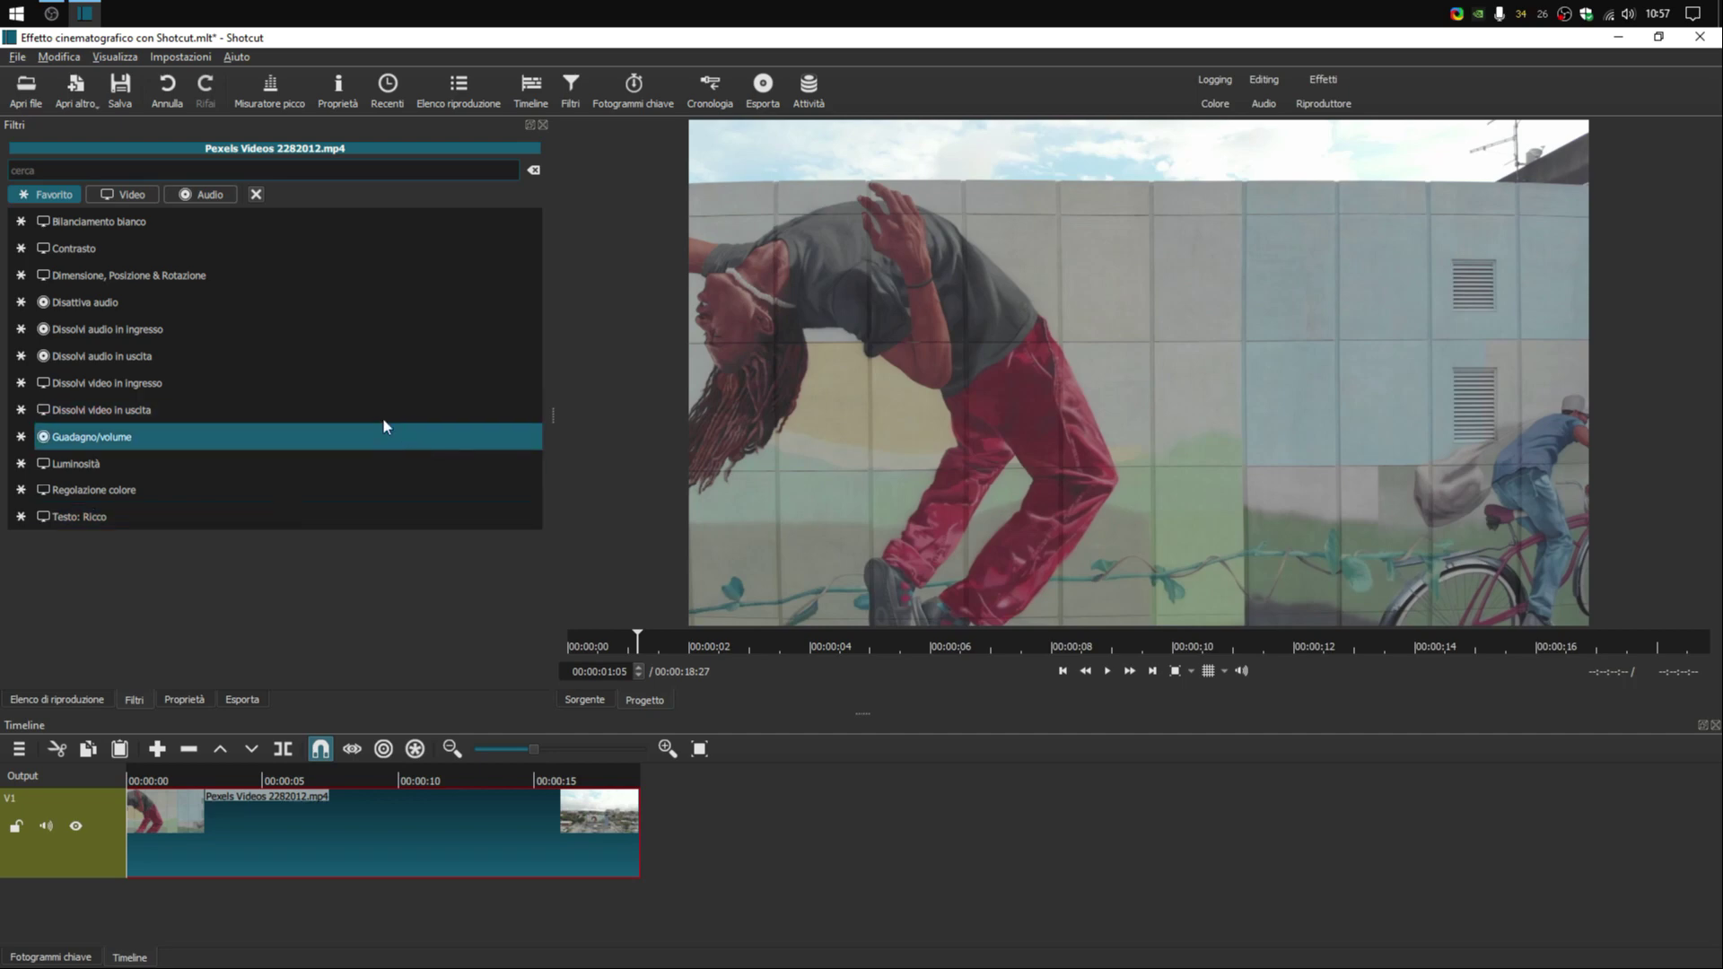
click(137, 196)
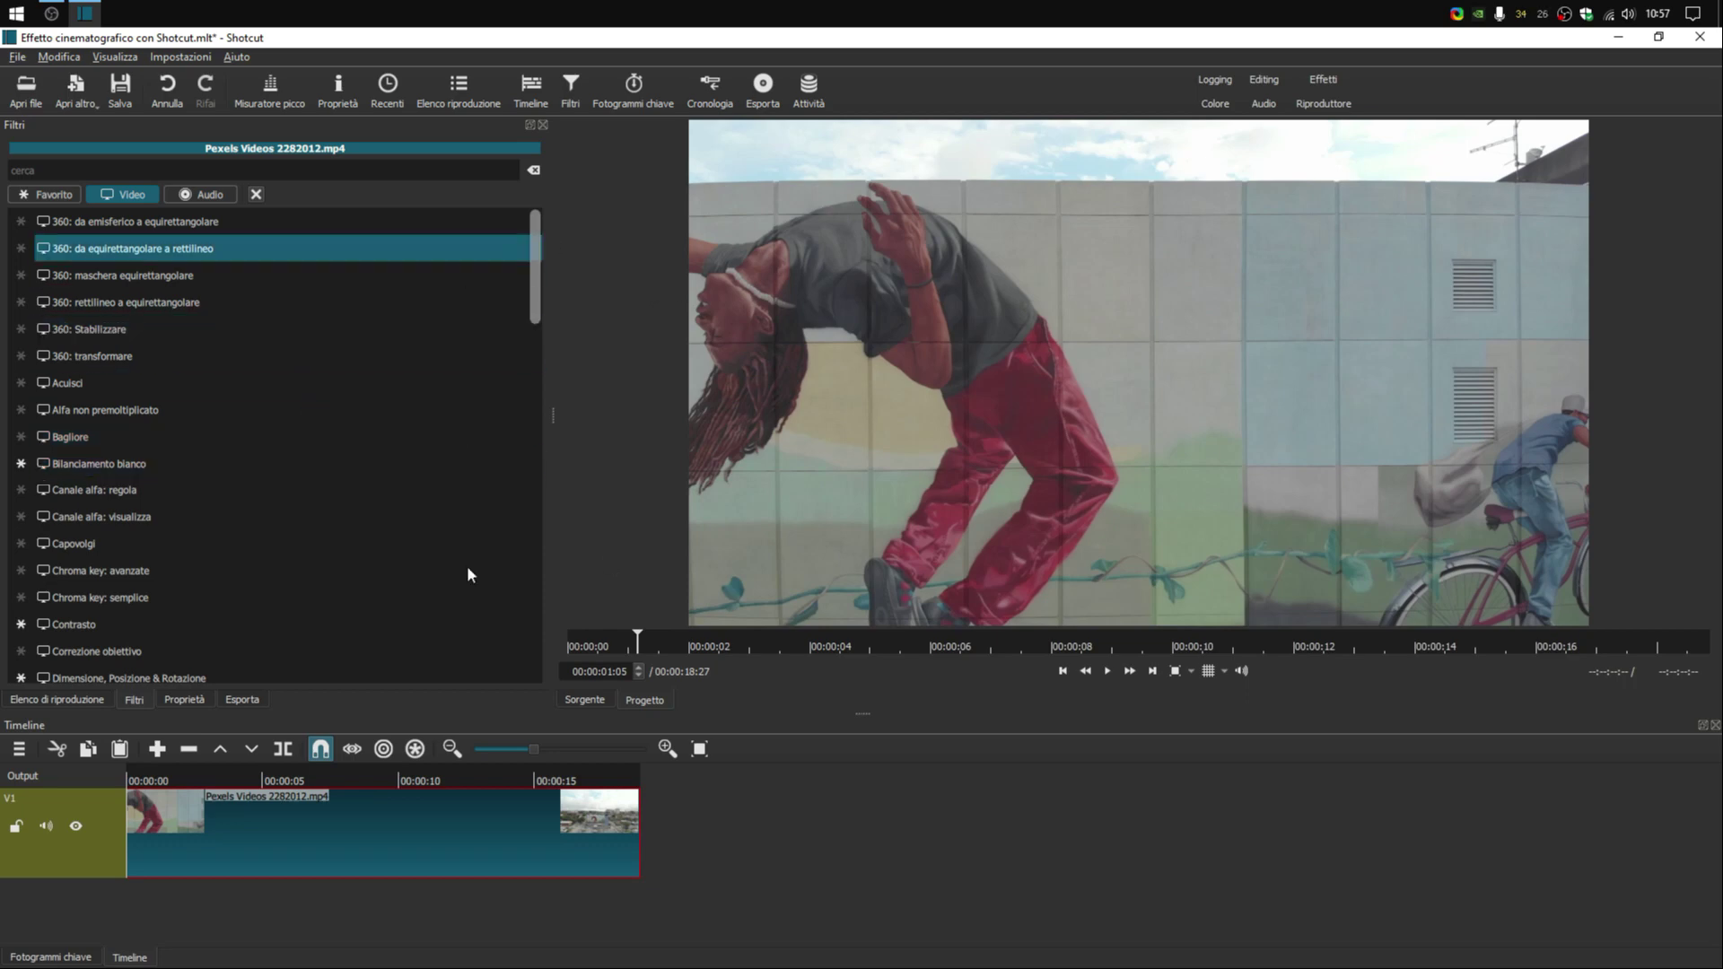
scroll(231, 564, down, 2)
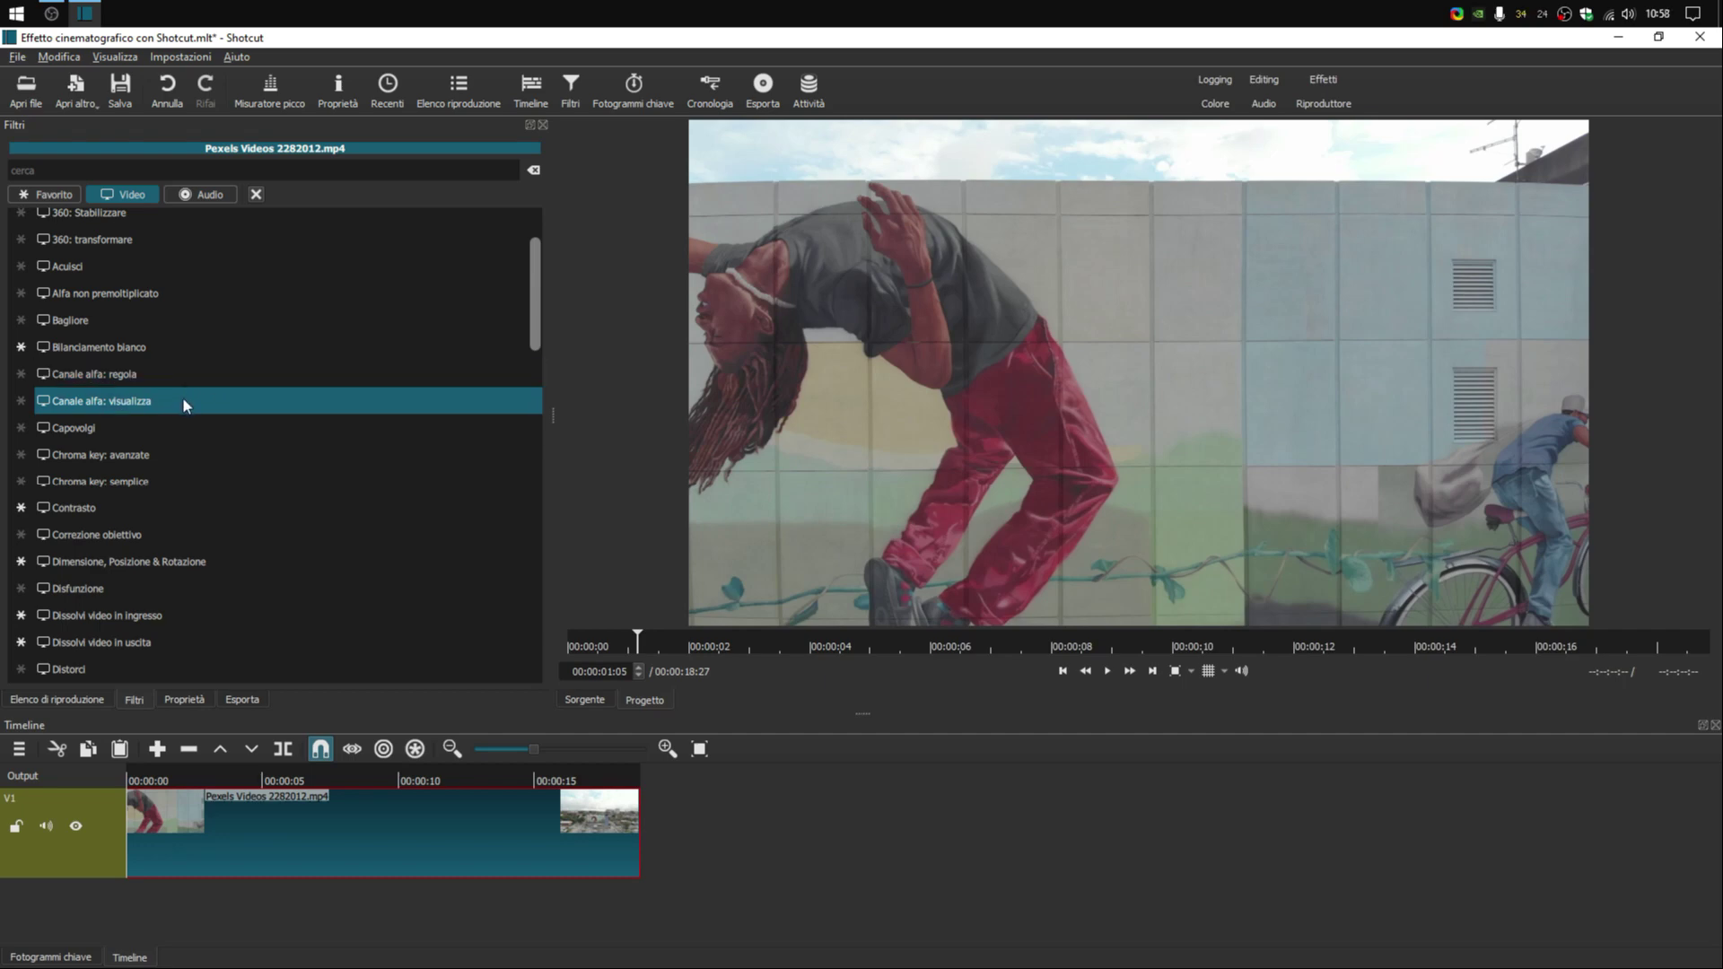
scroll(182, 396, down, 6)
click(175, 170)
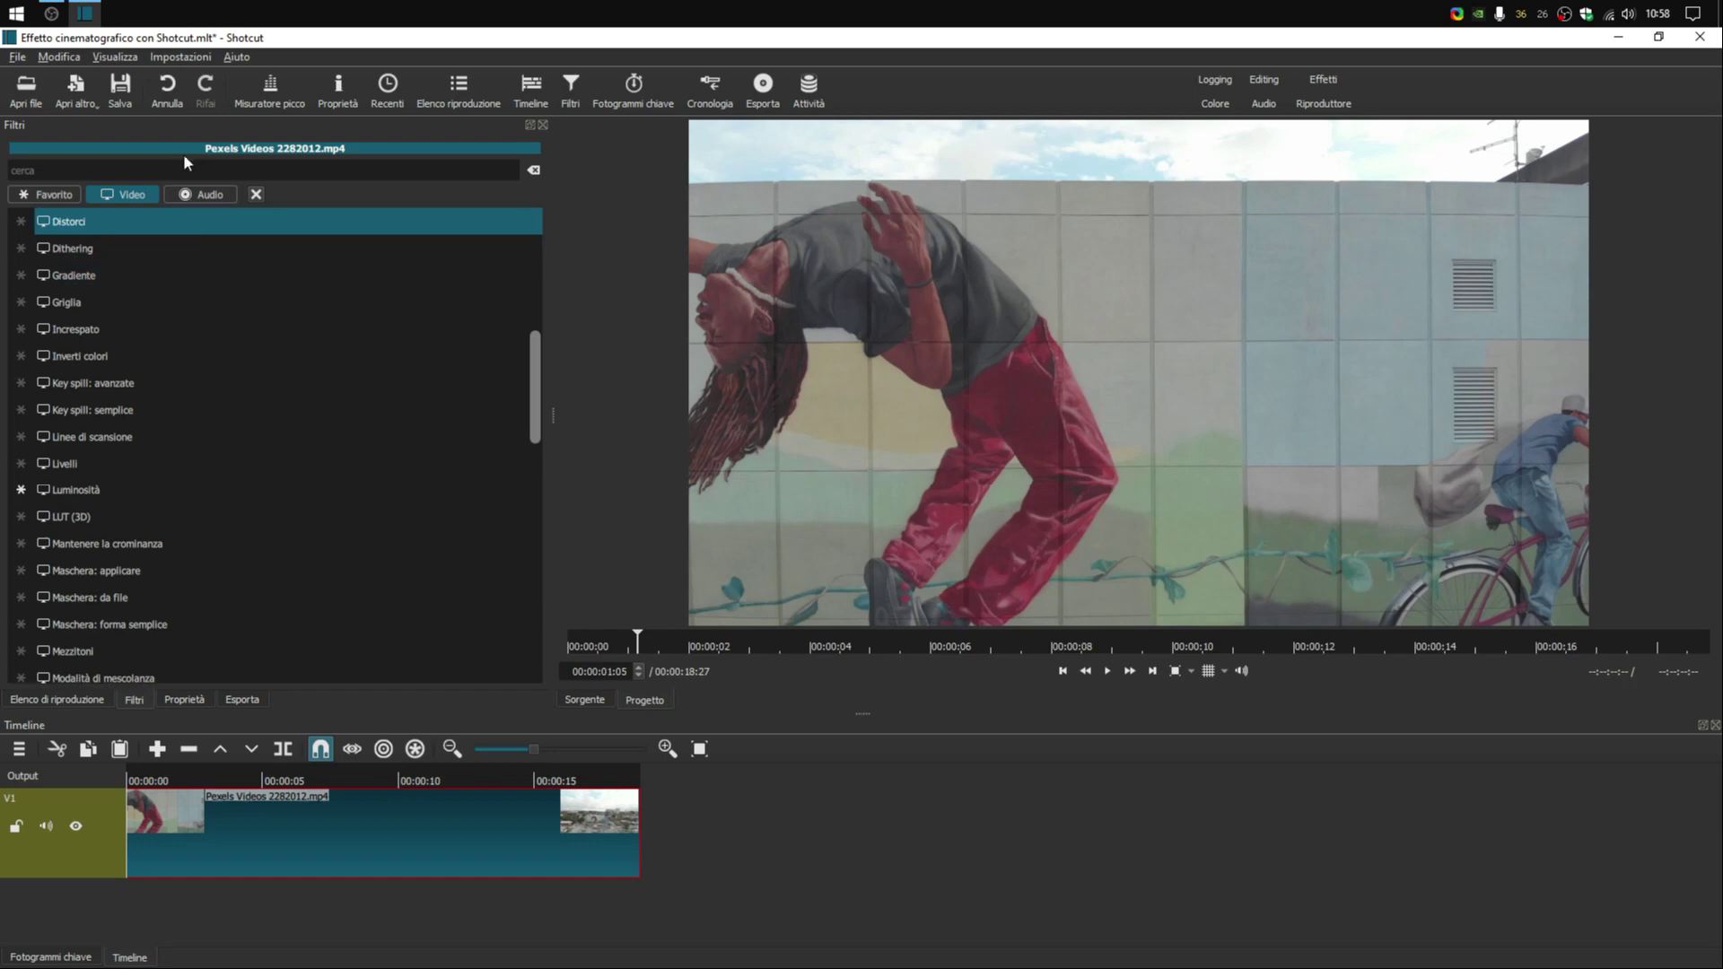
text(colore)
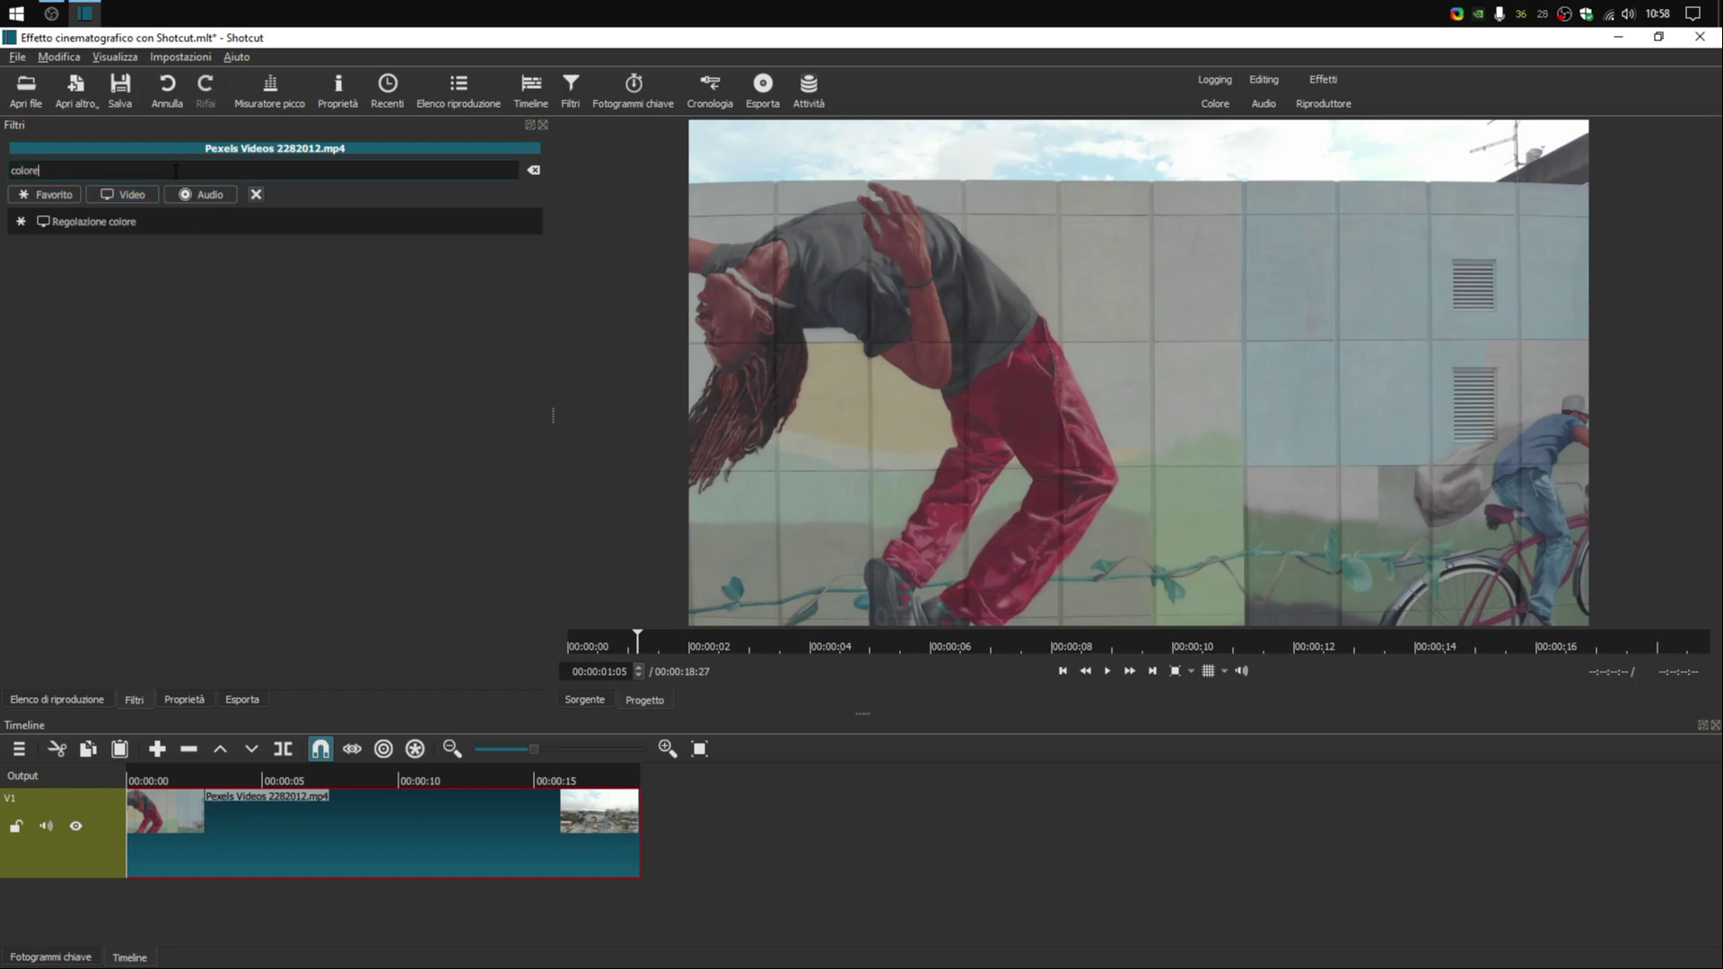
click(93, 223)
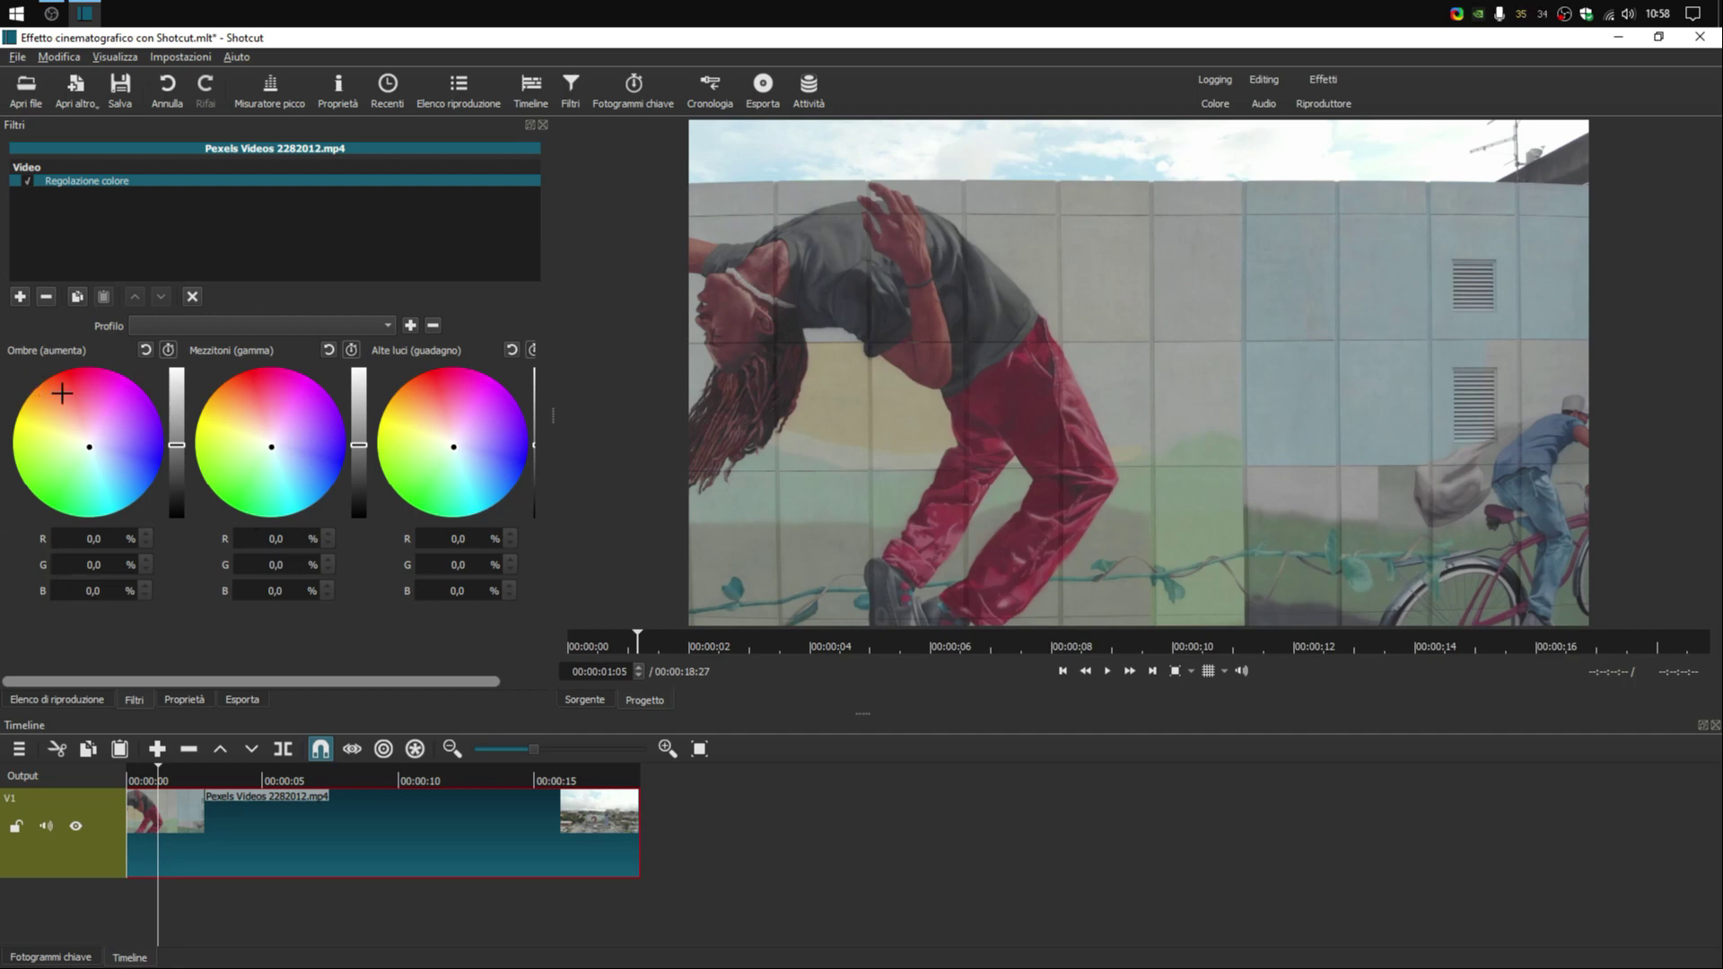
Grade the clip with shadows at R -51.0, G -25.5, midtones at R -38.5, G -21.6, and highlights at G -2.3, B -16.1 percent
drag(553, 408, 590, 407)
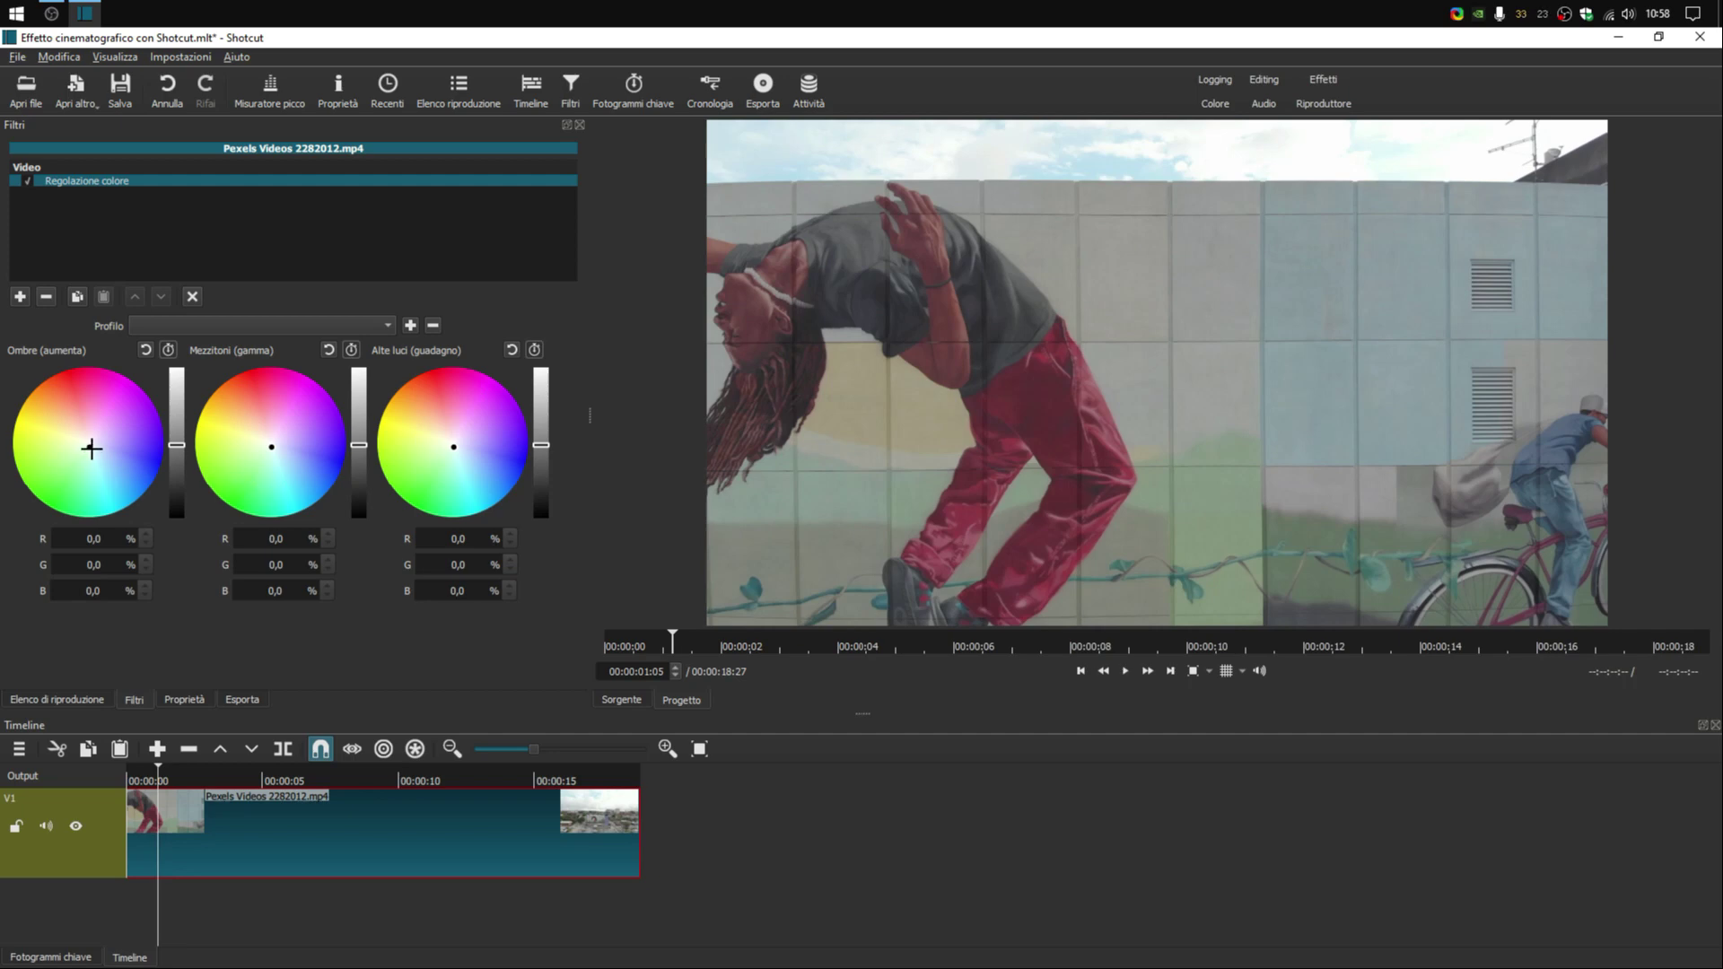
drag(90, 447, 114, 467)
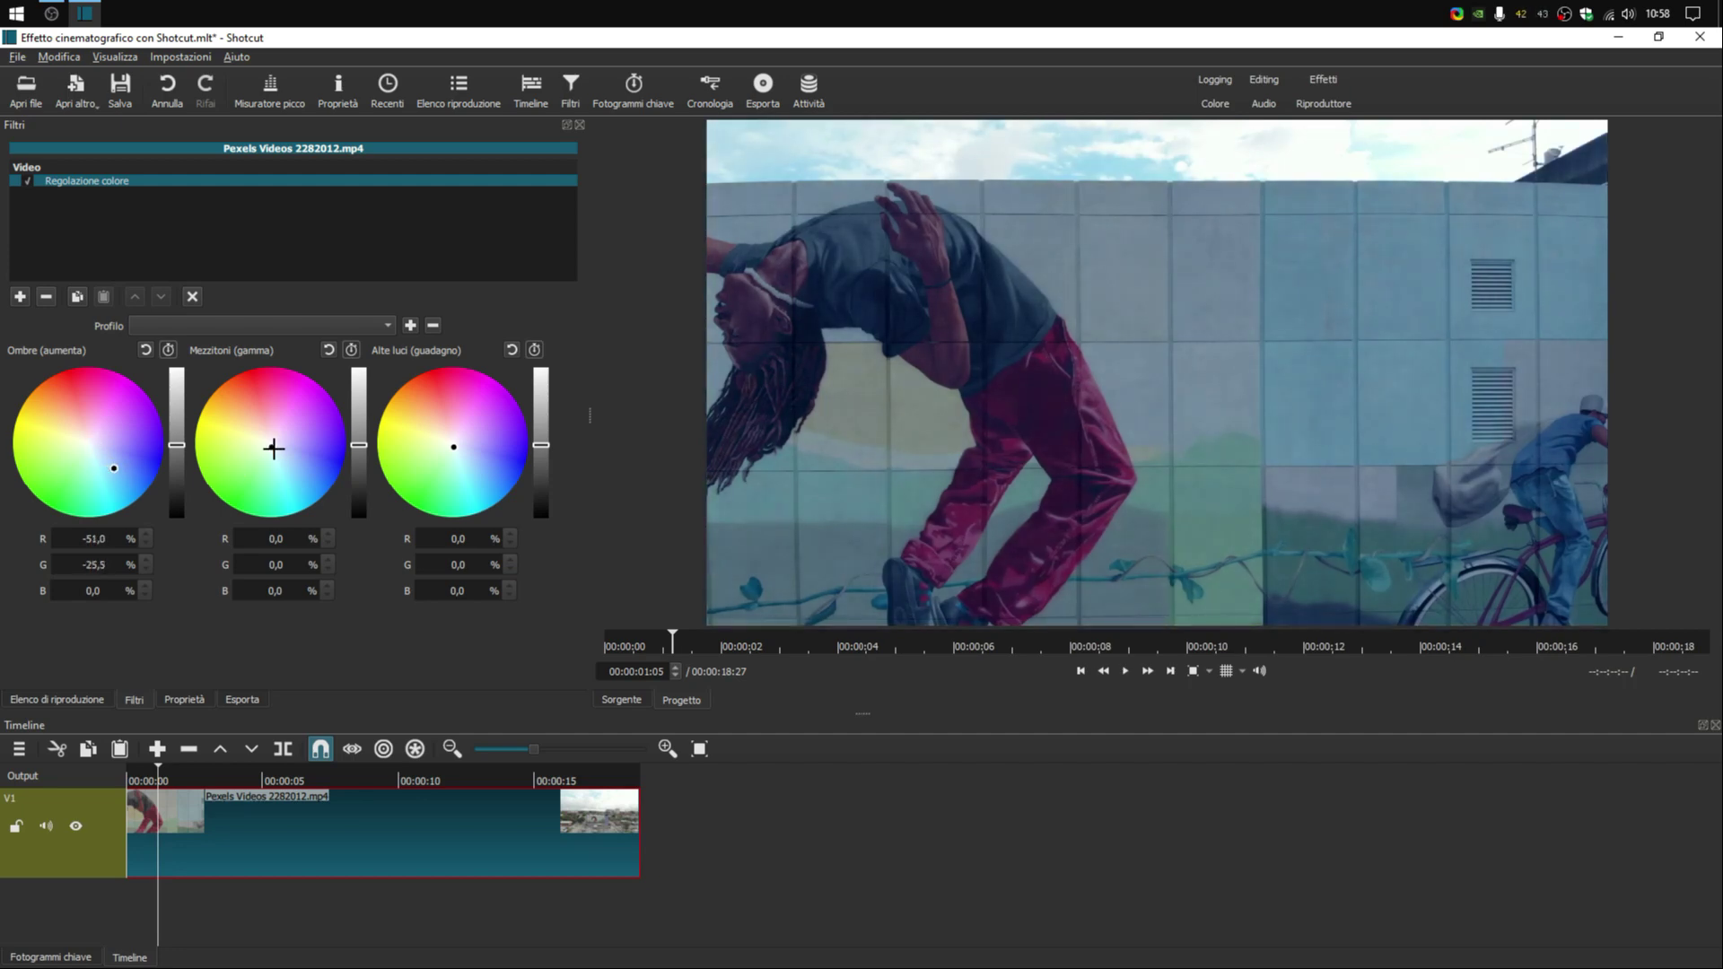
drag(273, 448, 290, 461)
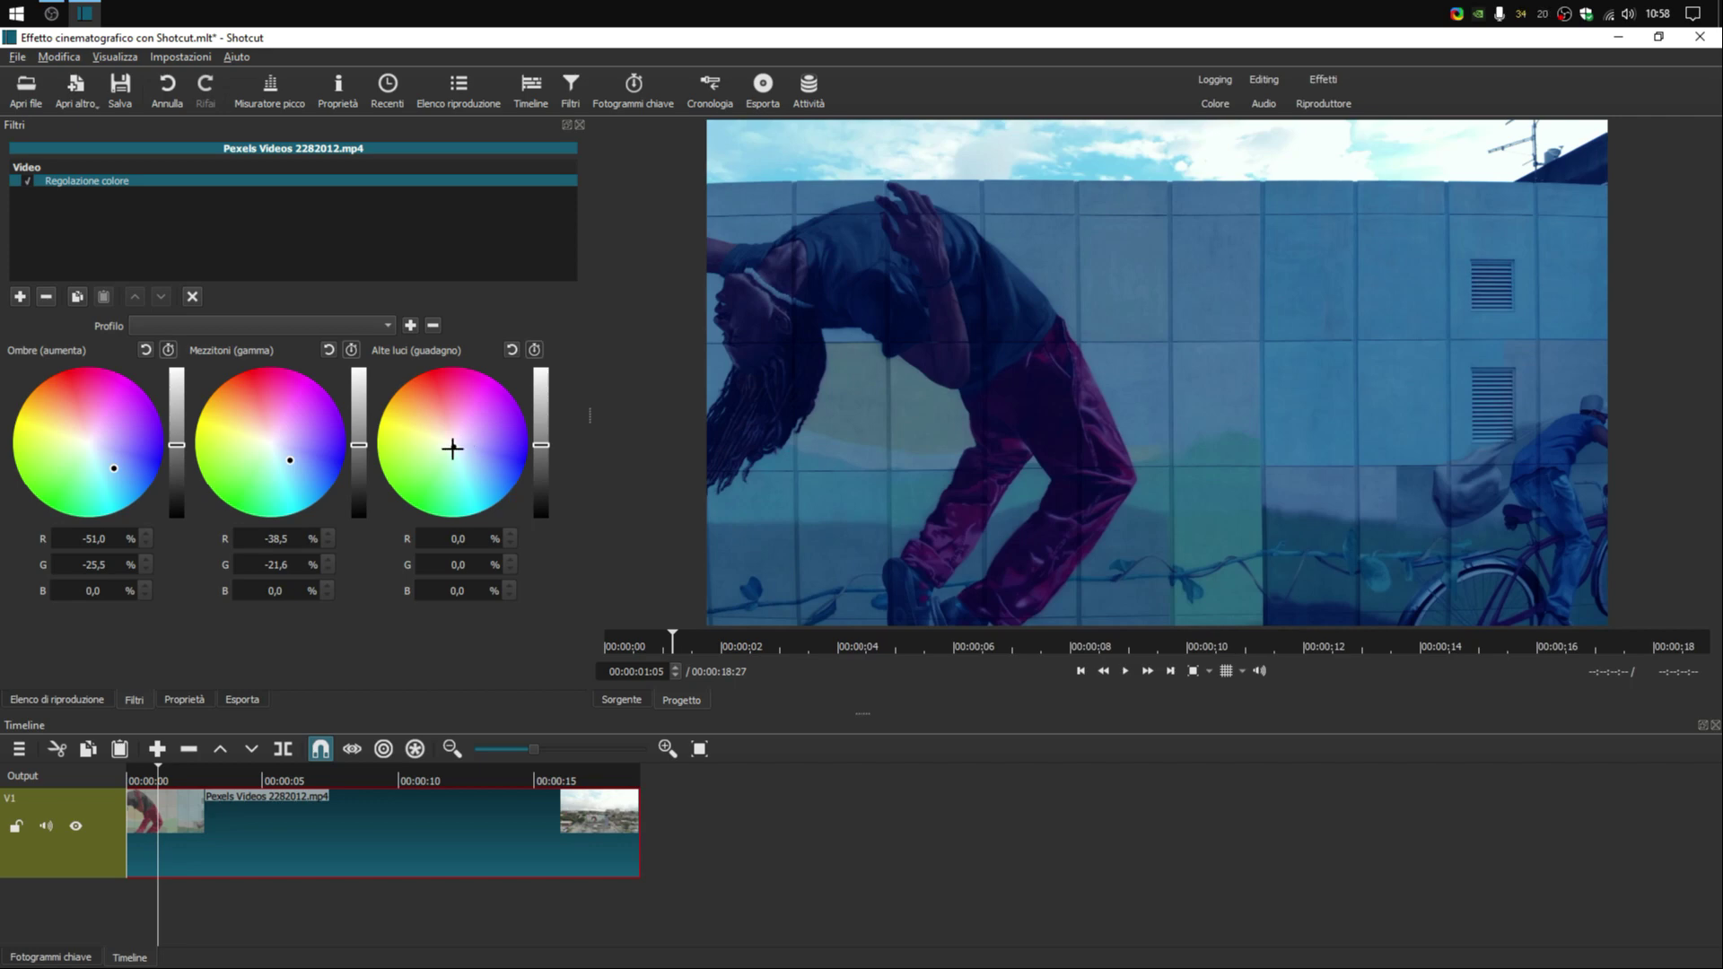
drag(452, 449, 441, 438)
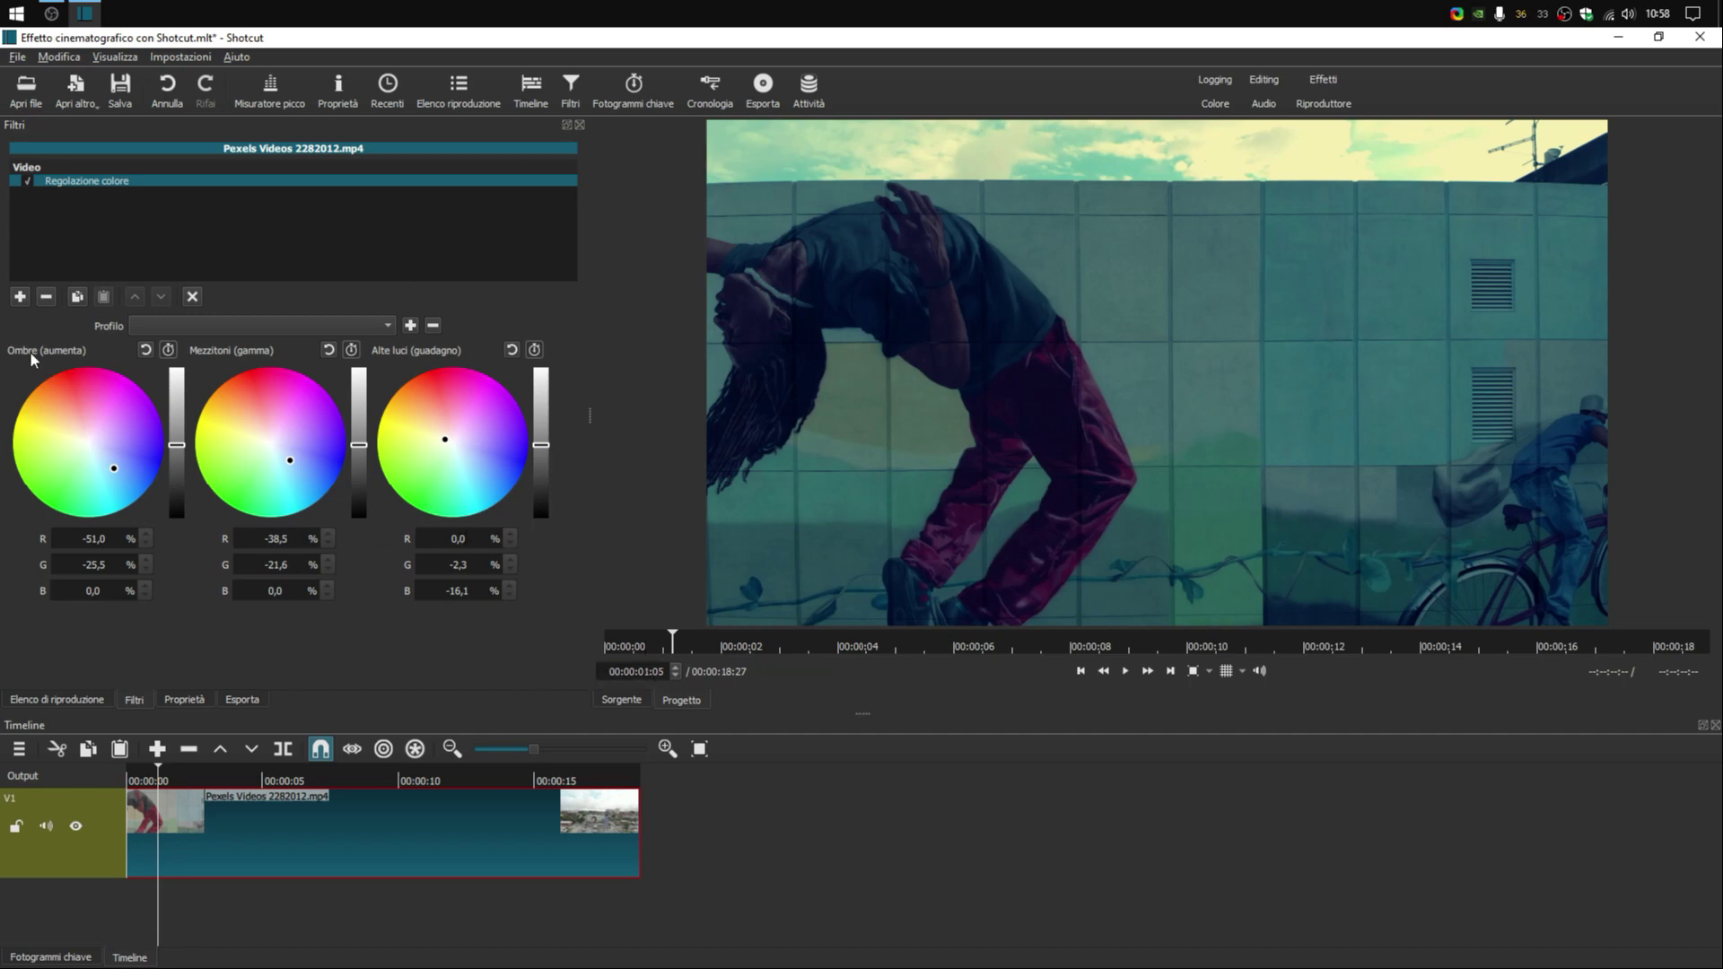
Add the Ritaglio: sorgente video filter to the Pexels clip
click(26, 297)
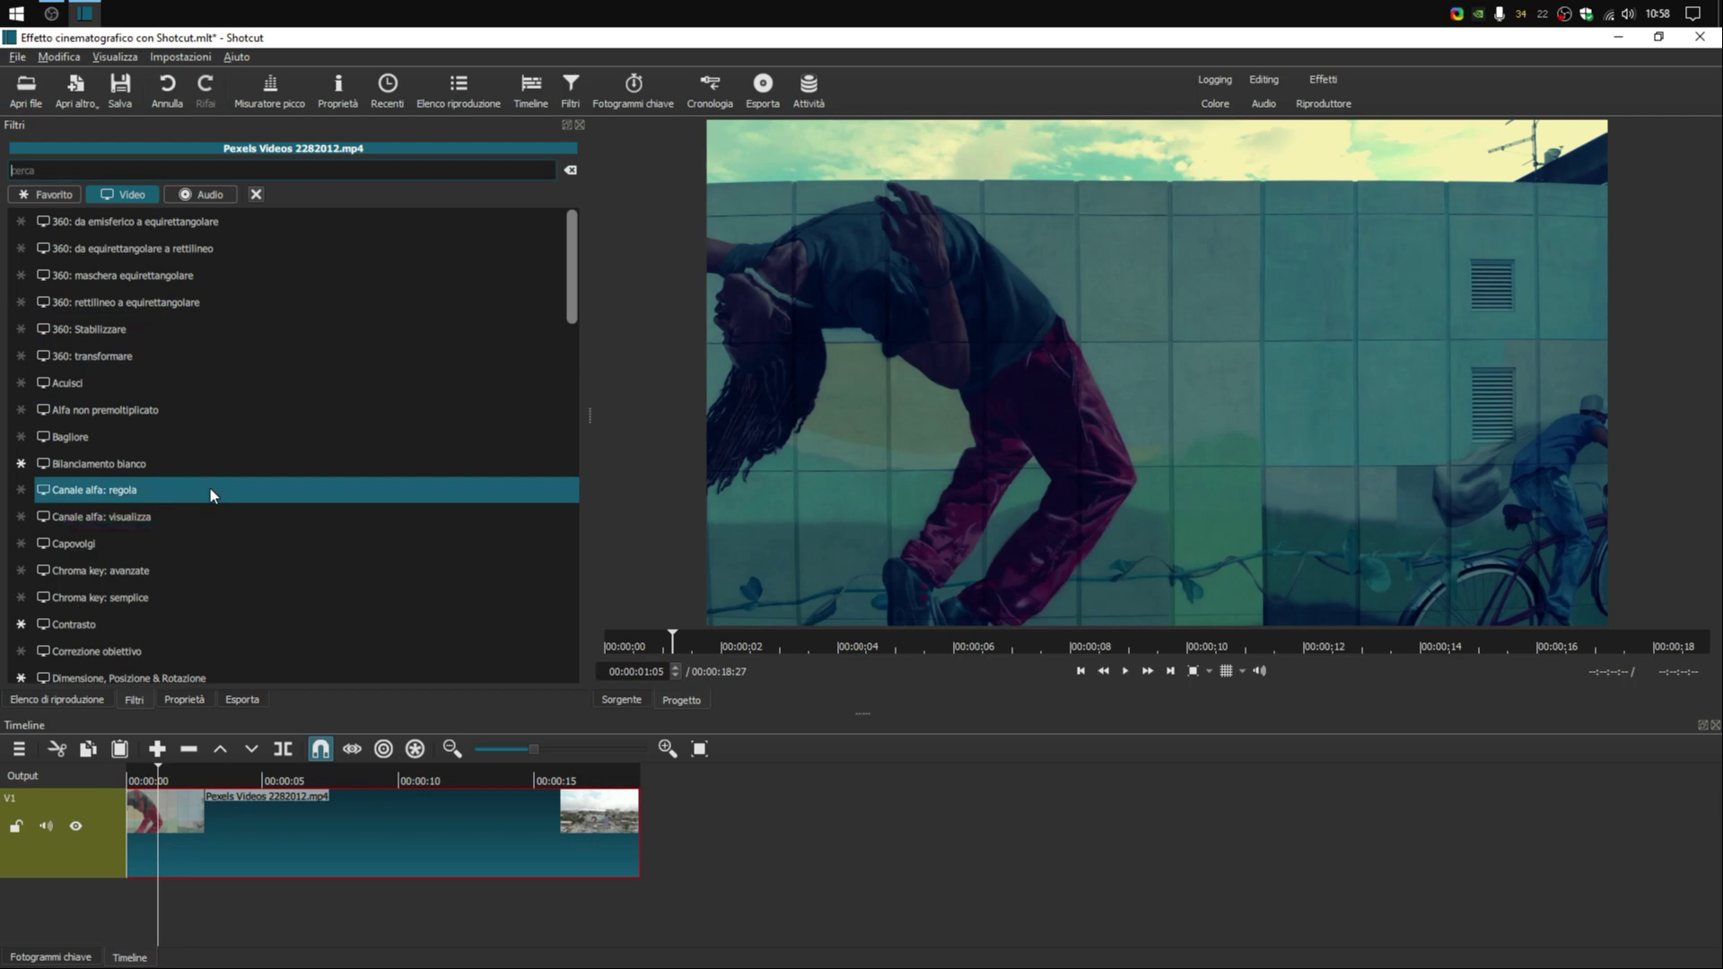
scroll(201, 487, down, 3)
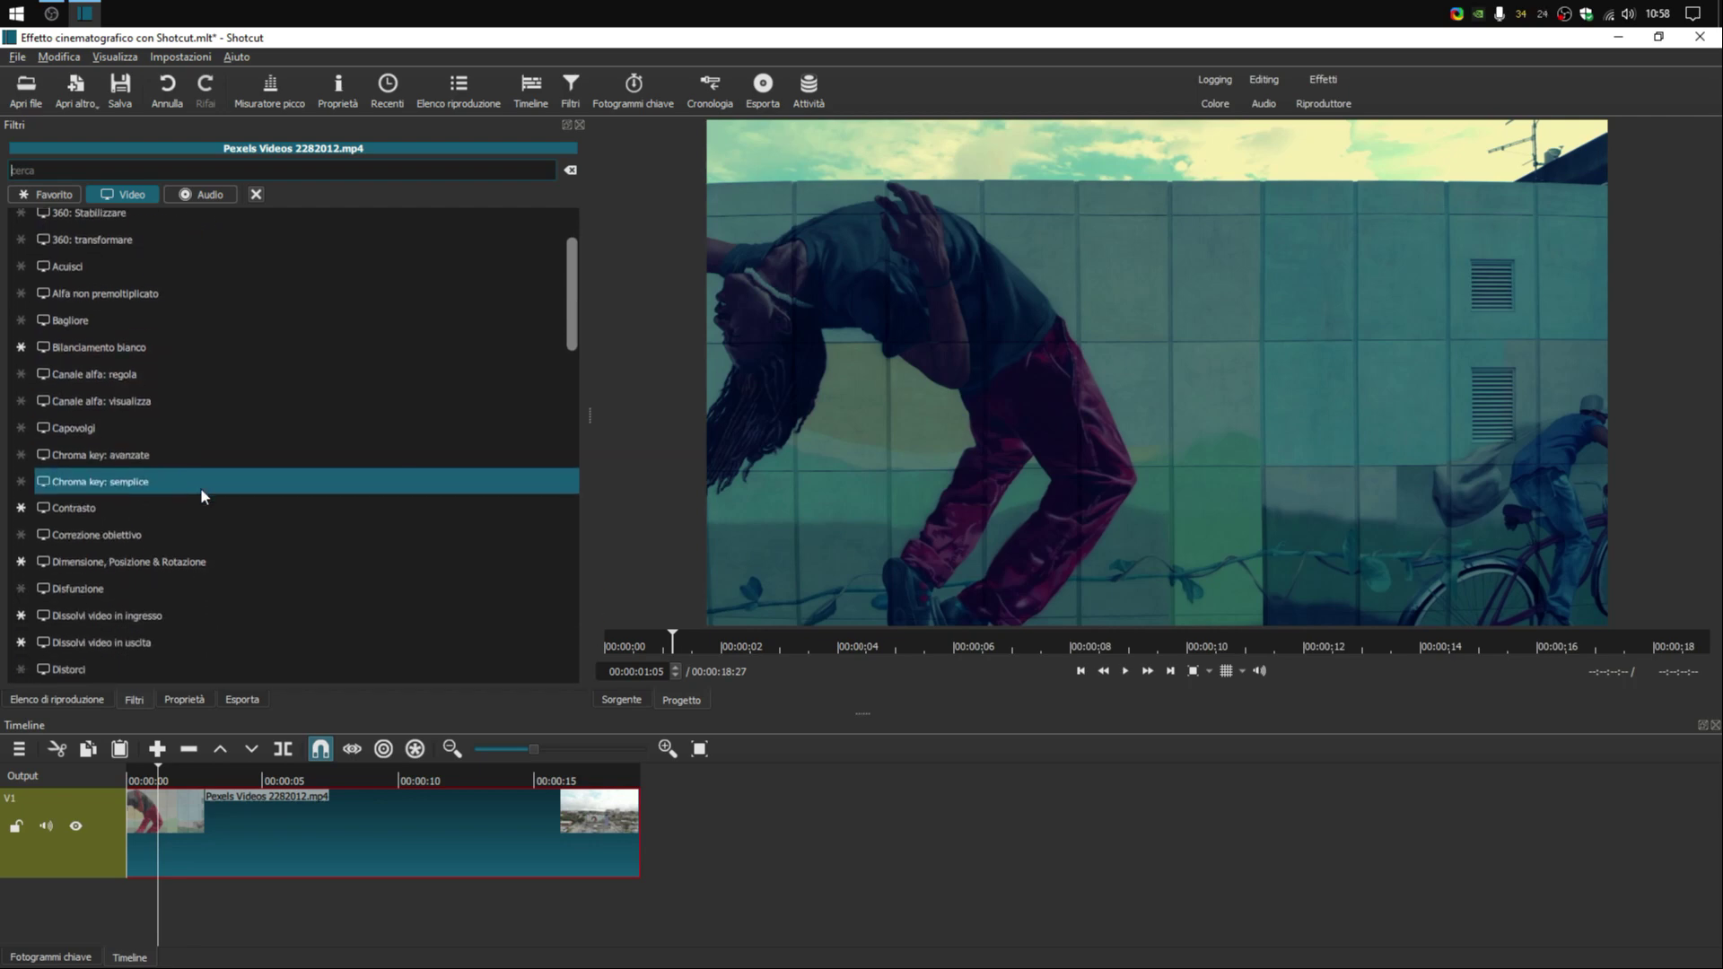
scroll(199, 498, down, 3)
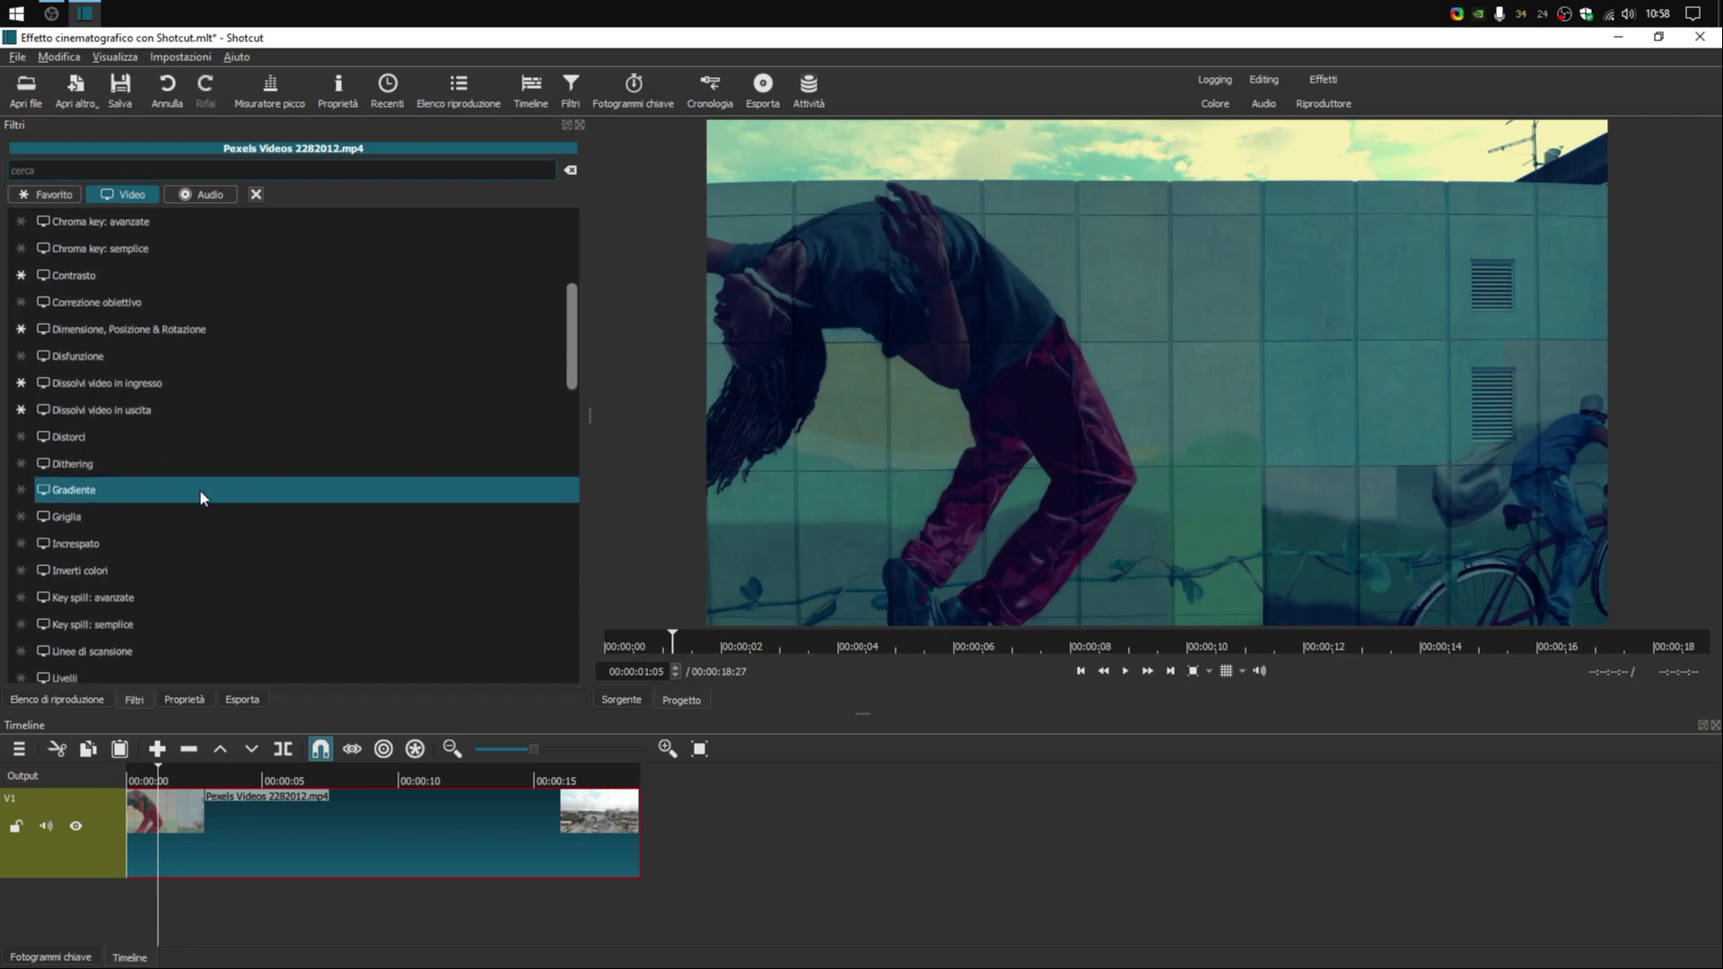
scroll(201, 490, down, 5)
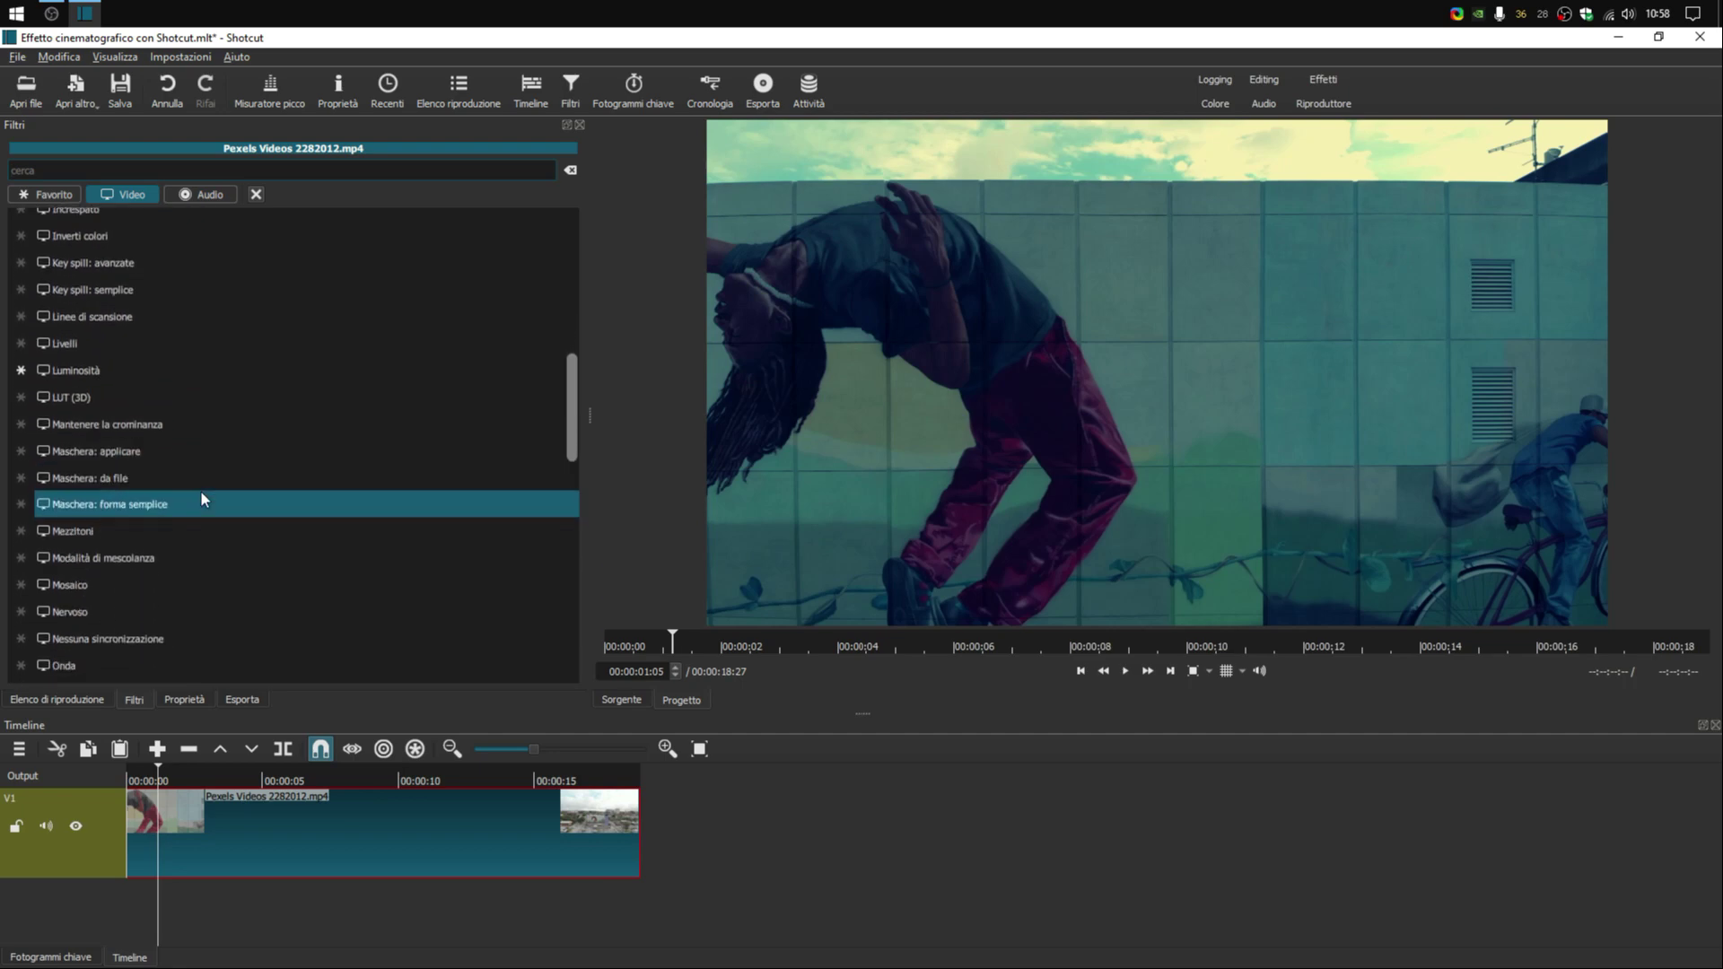
scroll(204, 496, down, 3)
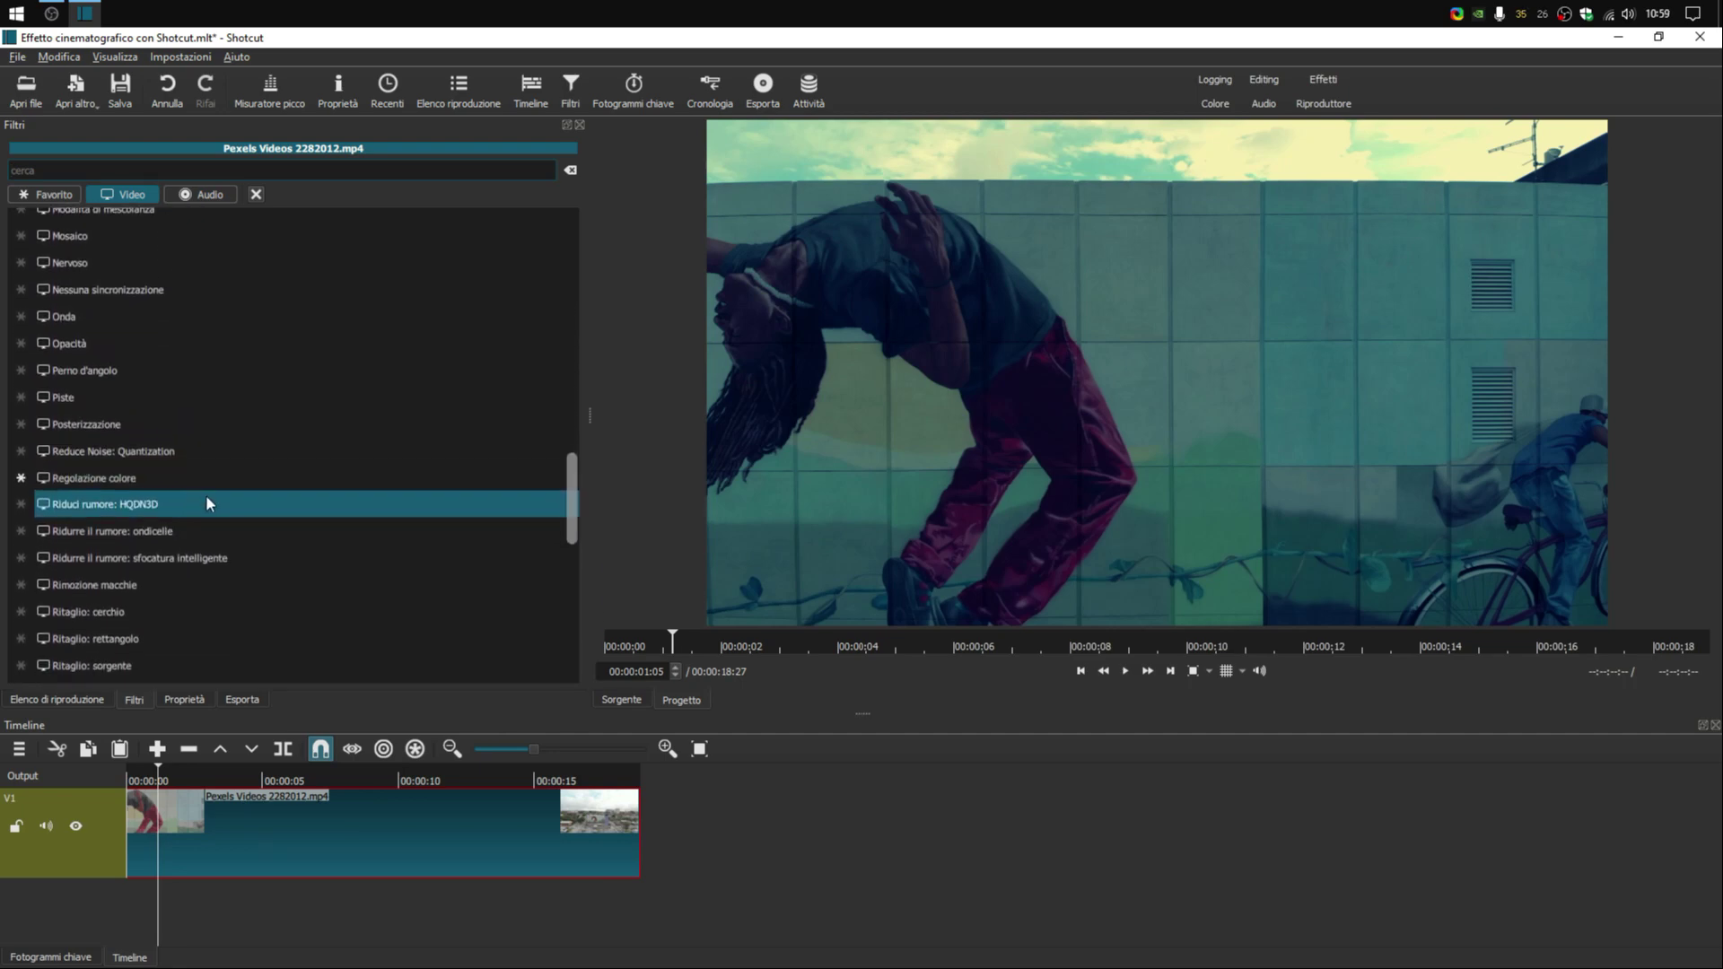
scroll(134, 601, down, 2)
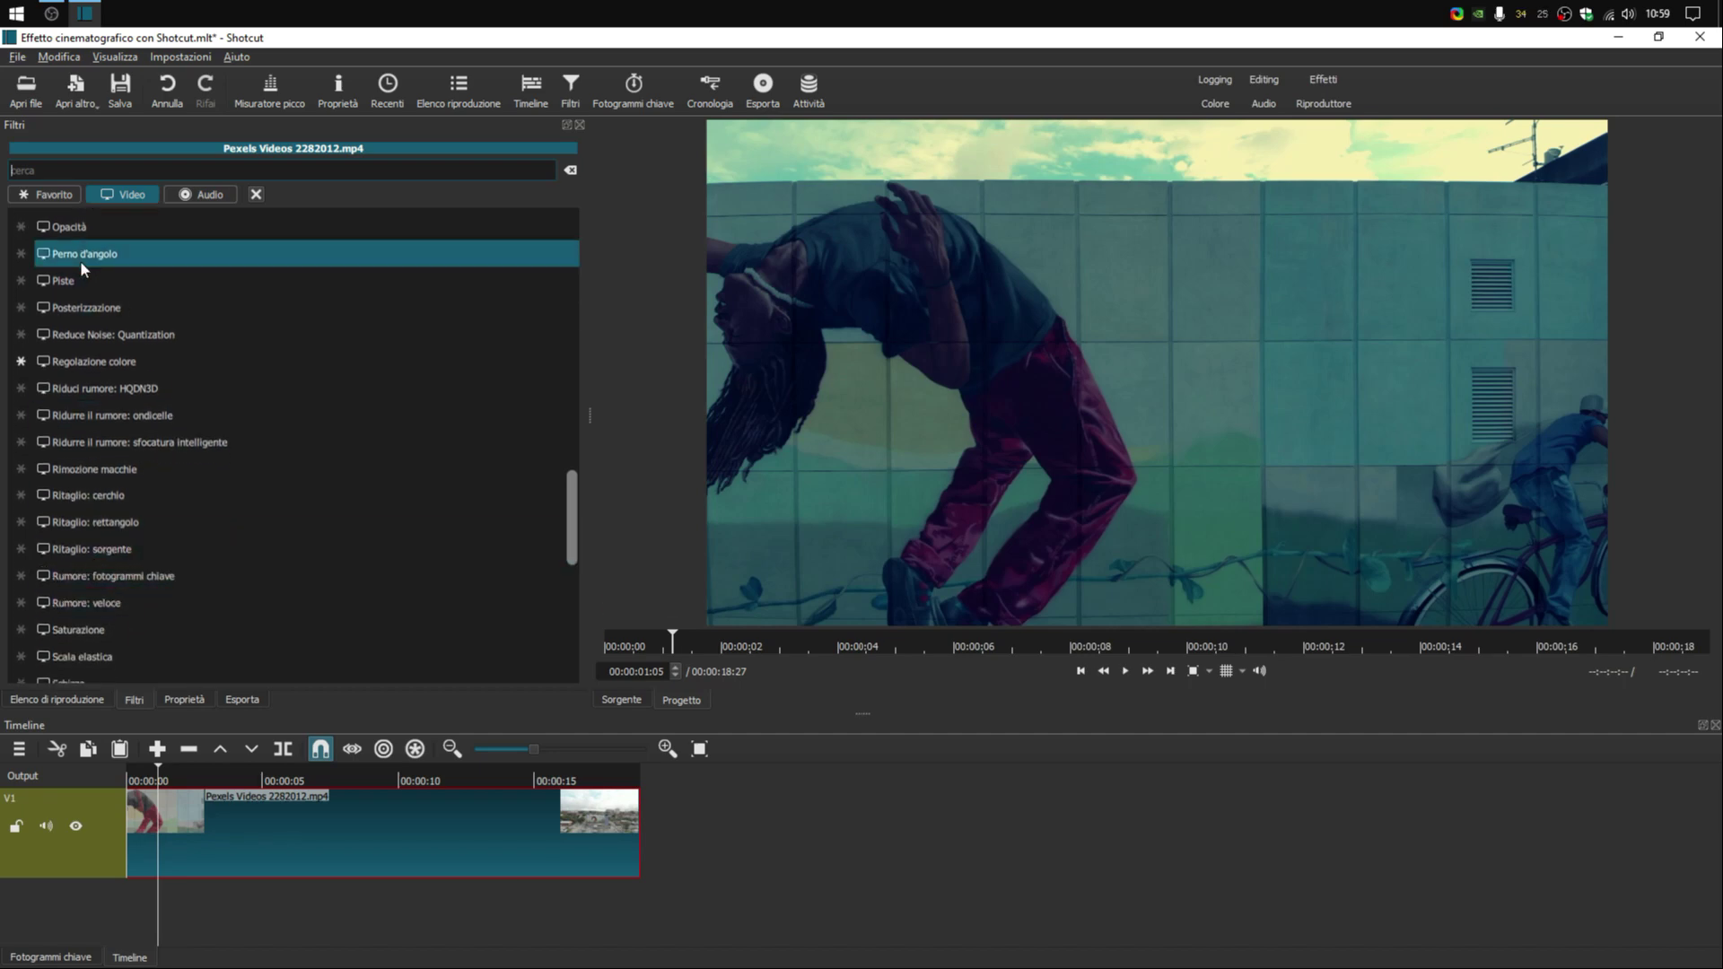
scroll(81, 225, up, 1)
click(88, 569)
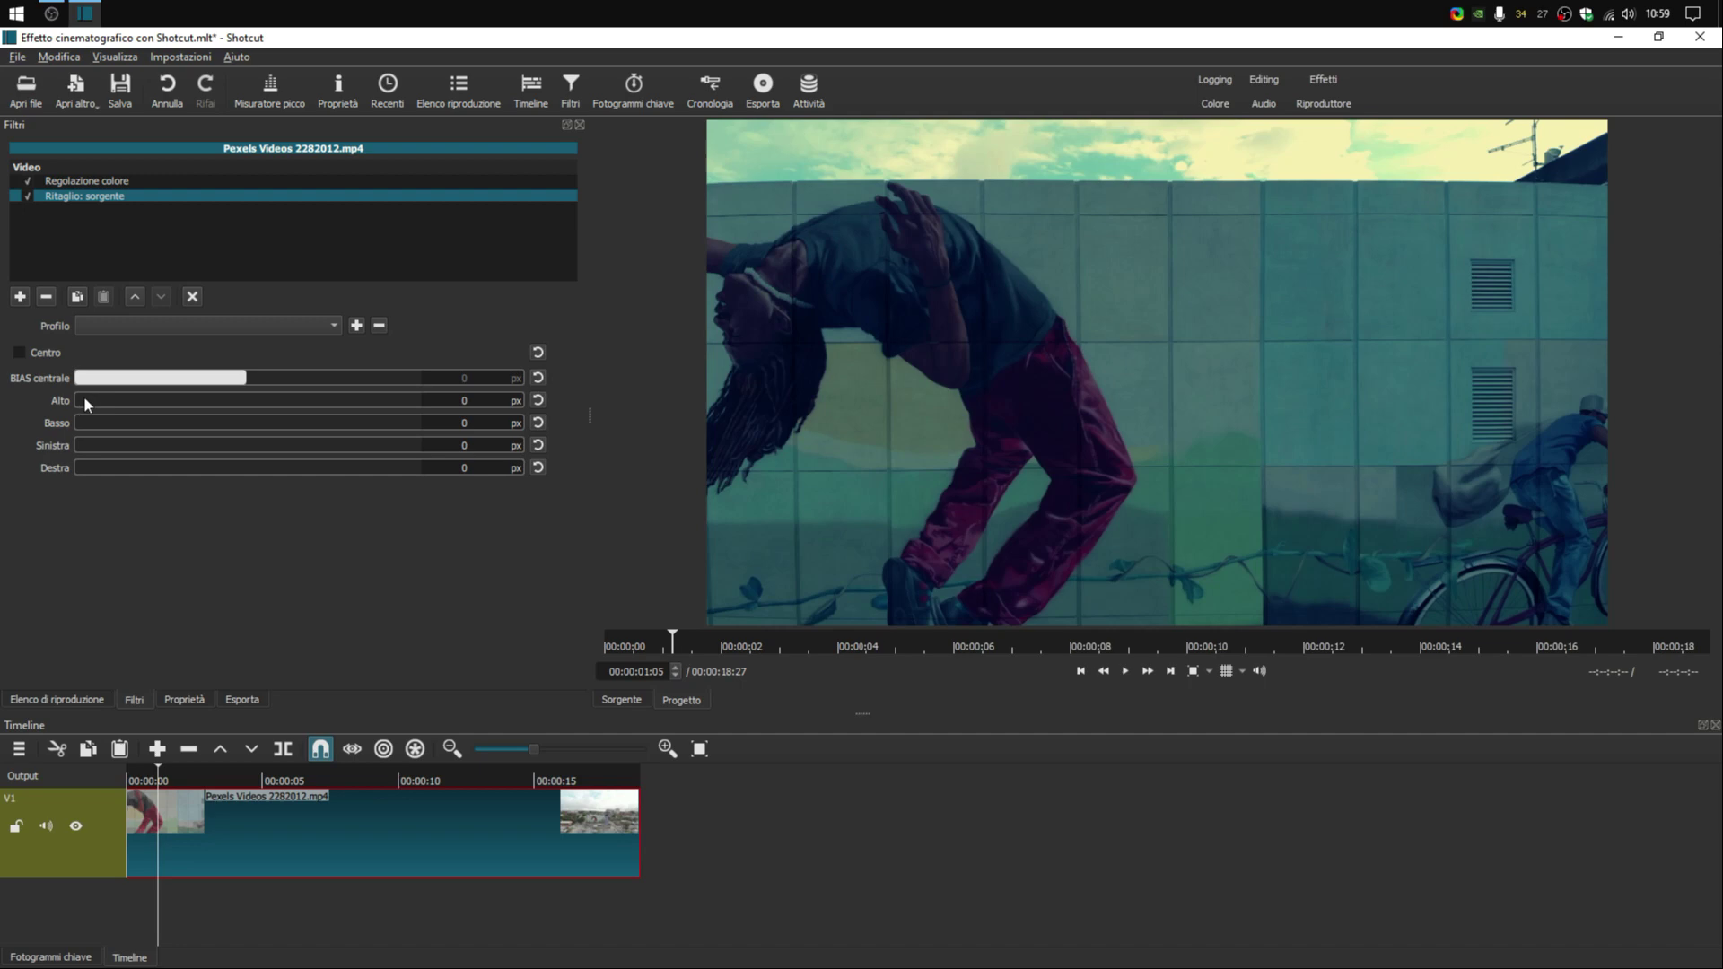
Try a crop of 125 px at both the top and bottom of the clip
drag(98, 400, 107, 402)
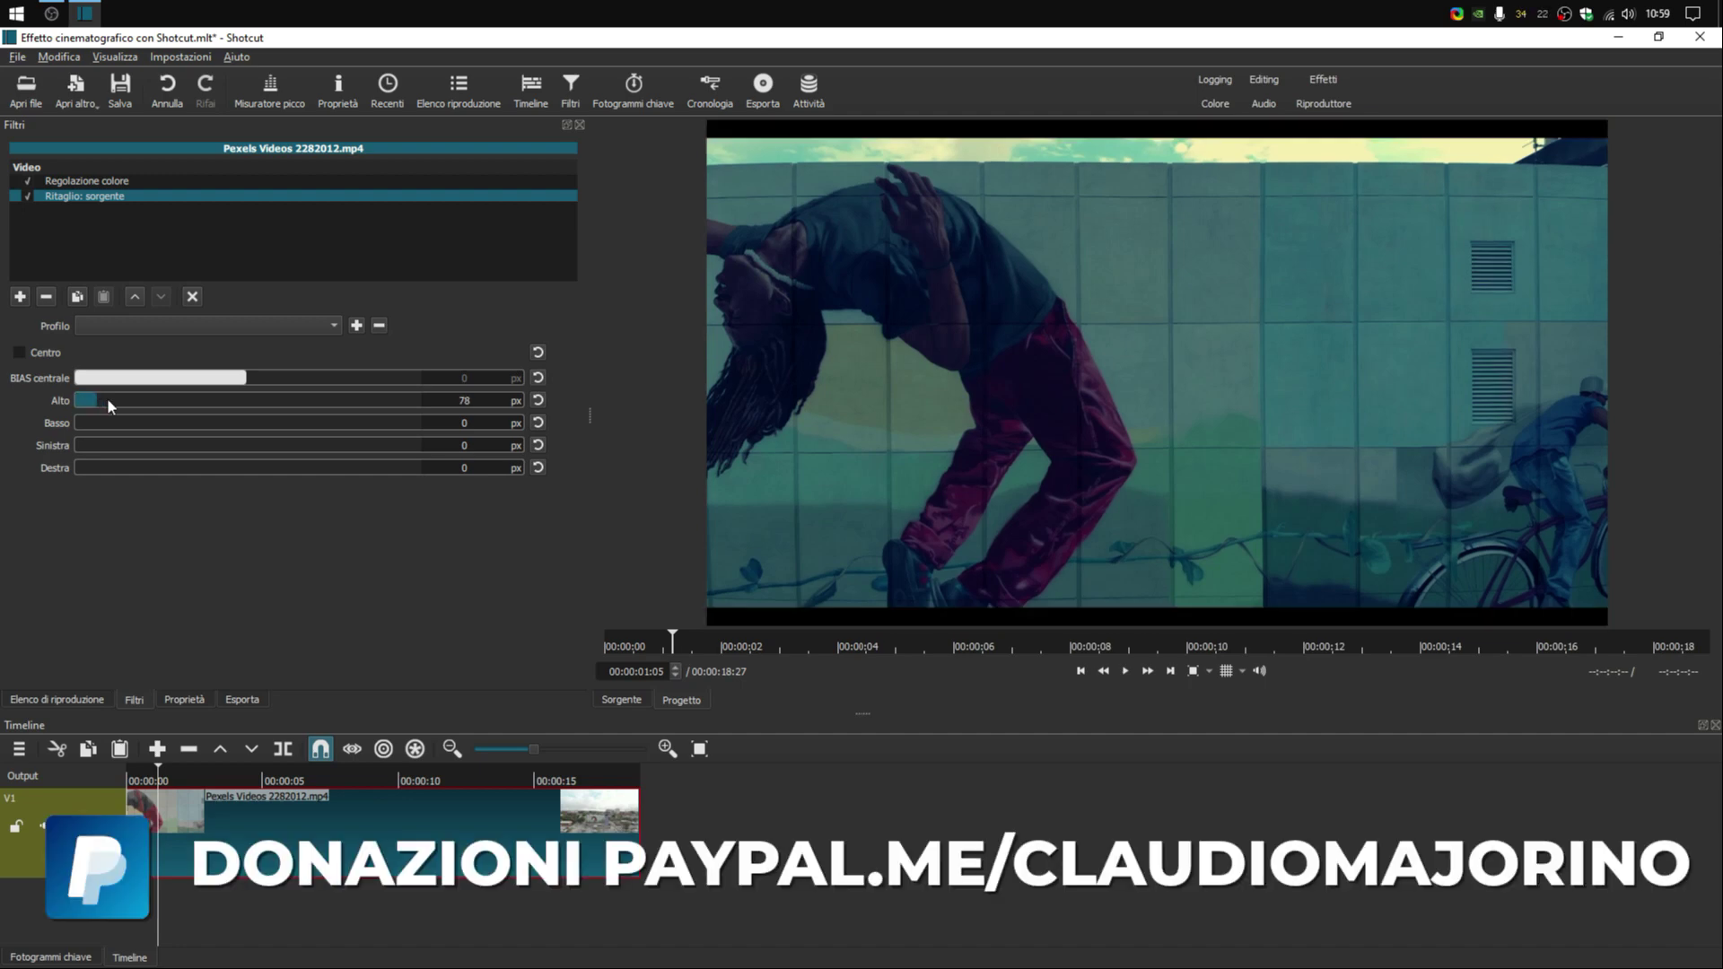
double_click(445, 395)
text(125)
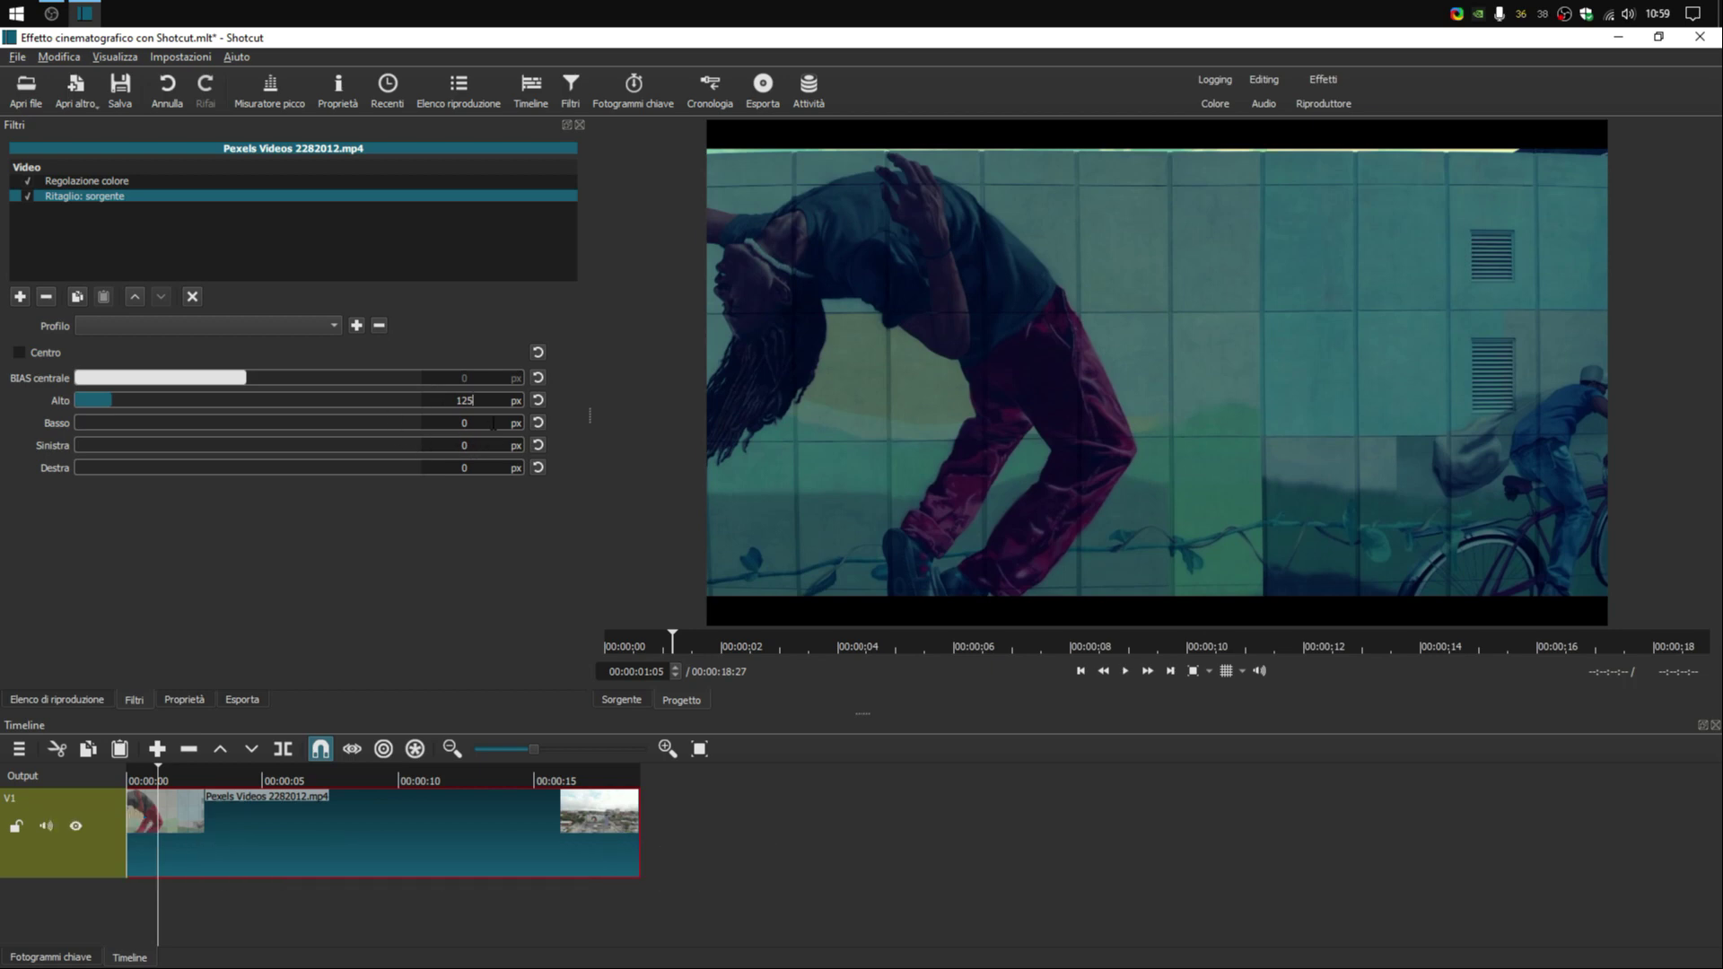
text(125)
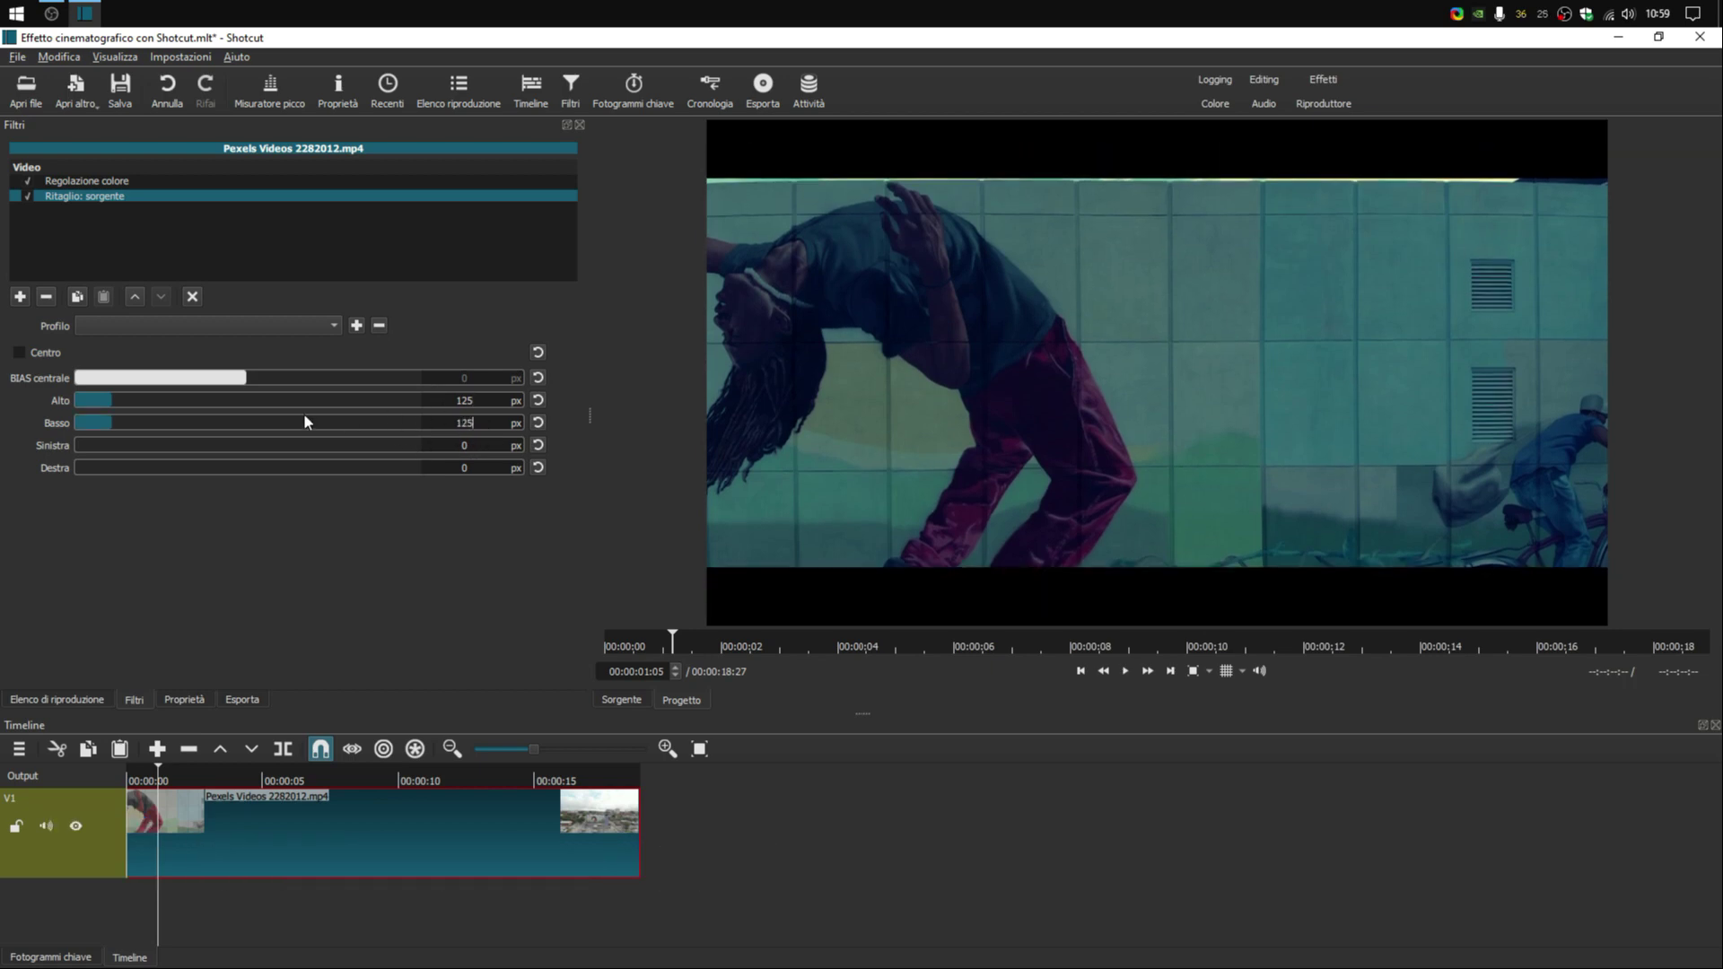
Set the Ritaglio: sorgente crop to 140 px at both the top and bottom for cinematic black bars
key(shift+Tab)
text(140)
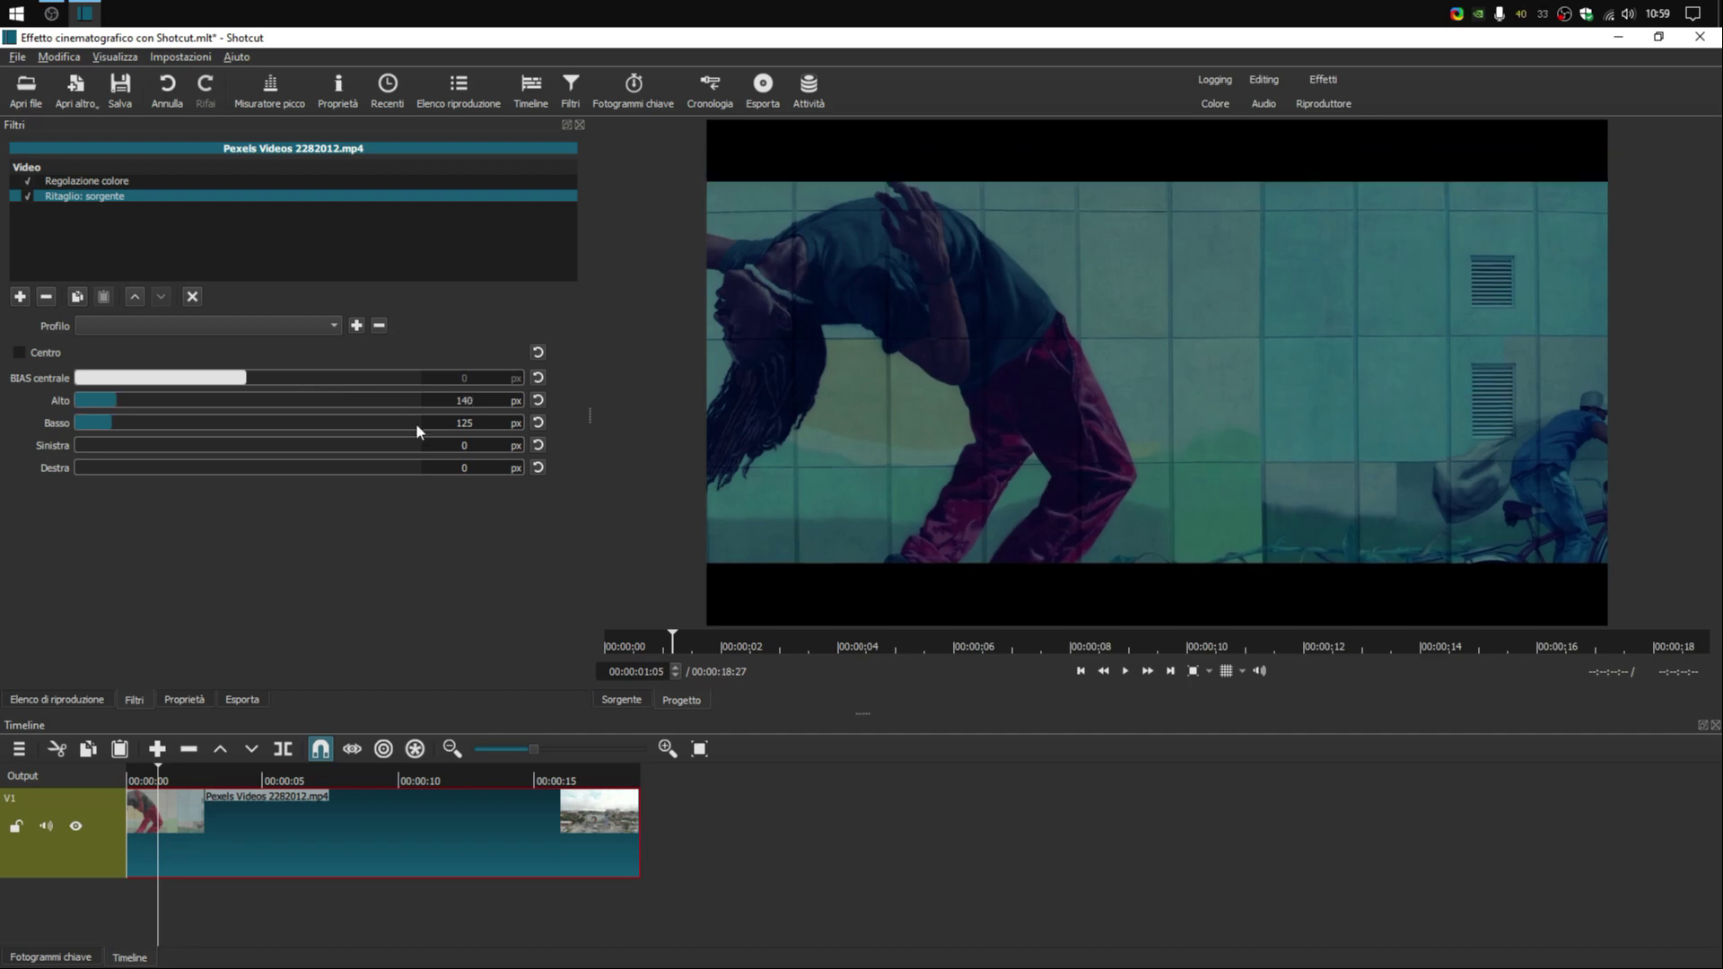
key(Tab)
text(140)
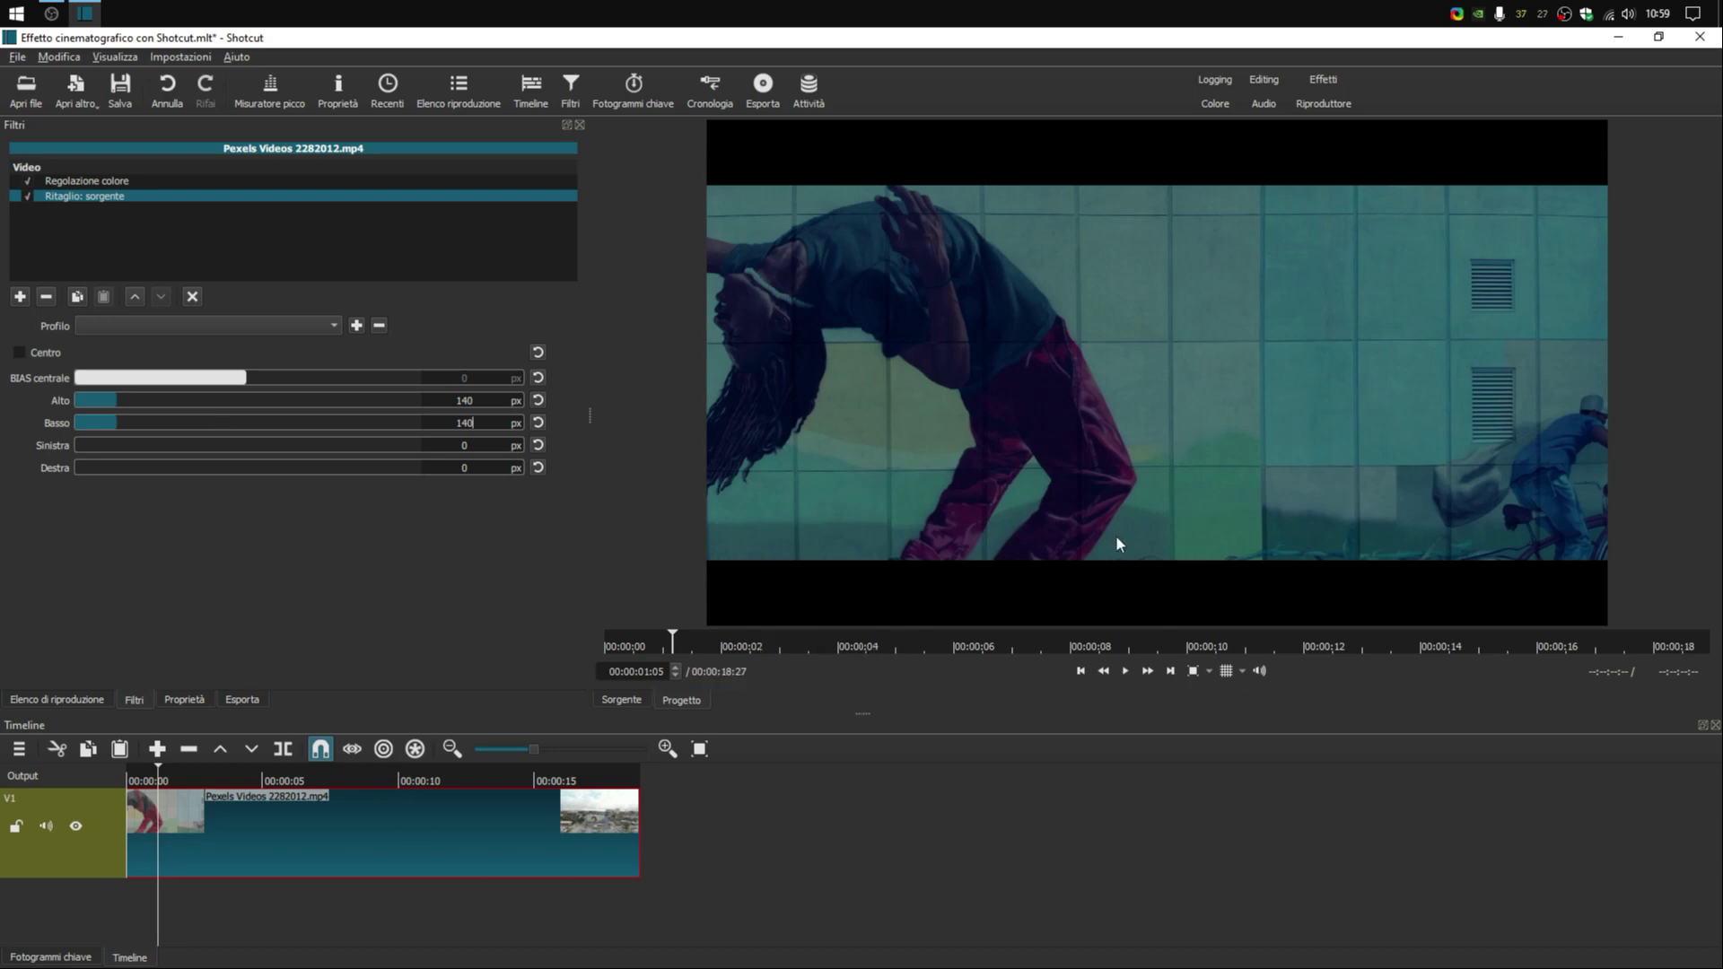
Add the Tonalità/Luminosità/Saturazione filter to the Pexels clip and lower its saturation slightly
click(19, 297)
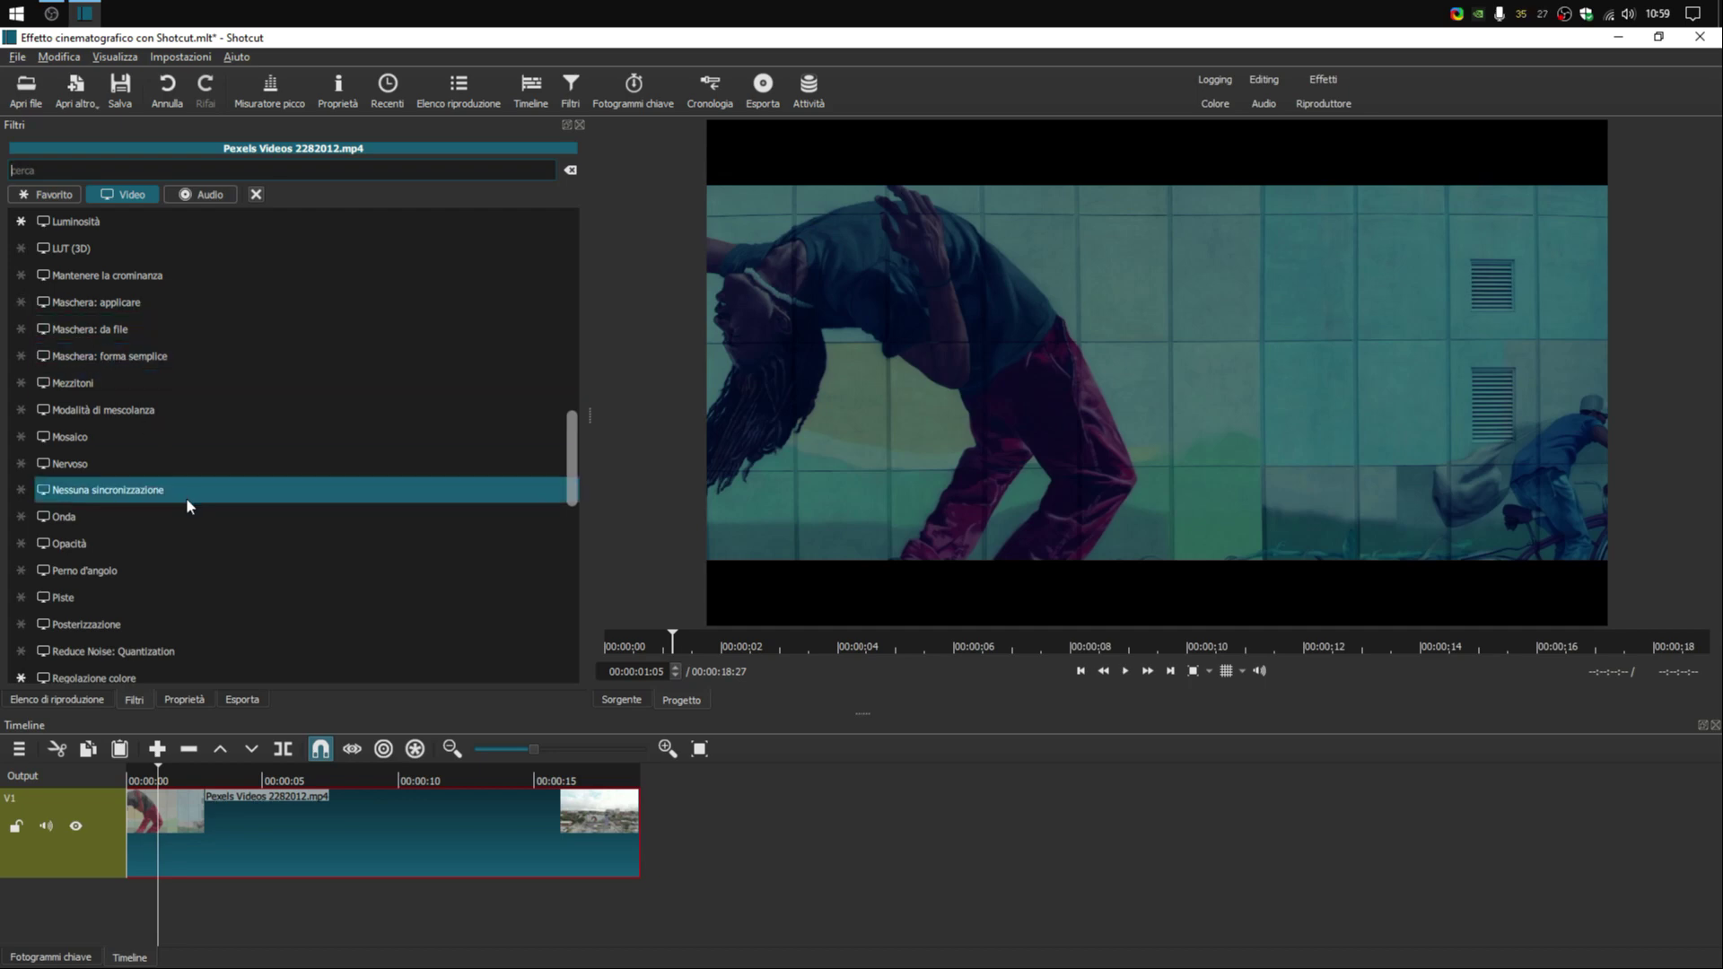
click(164, 172)
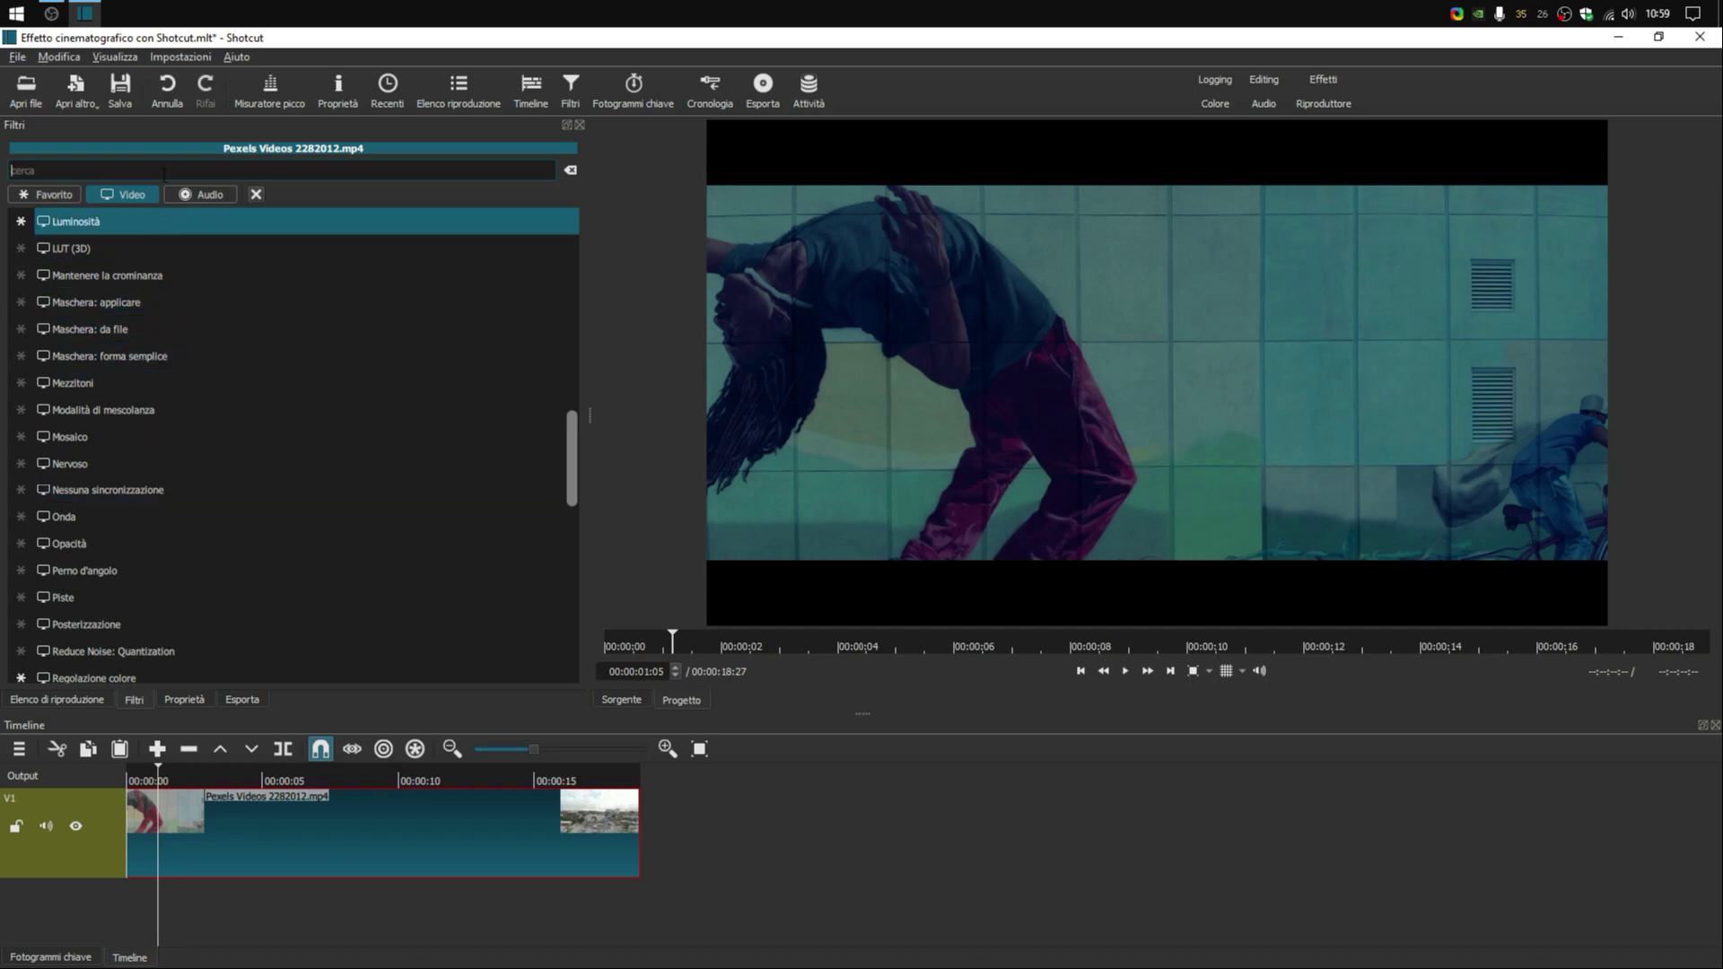
text(tona)
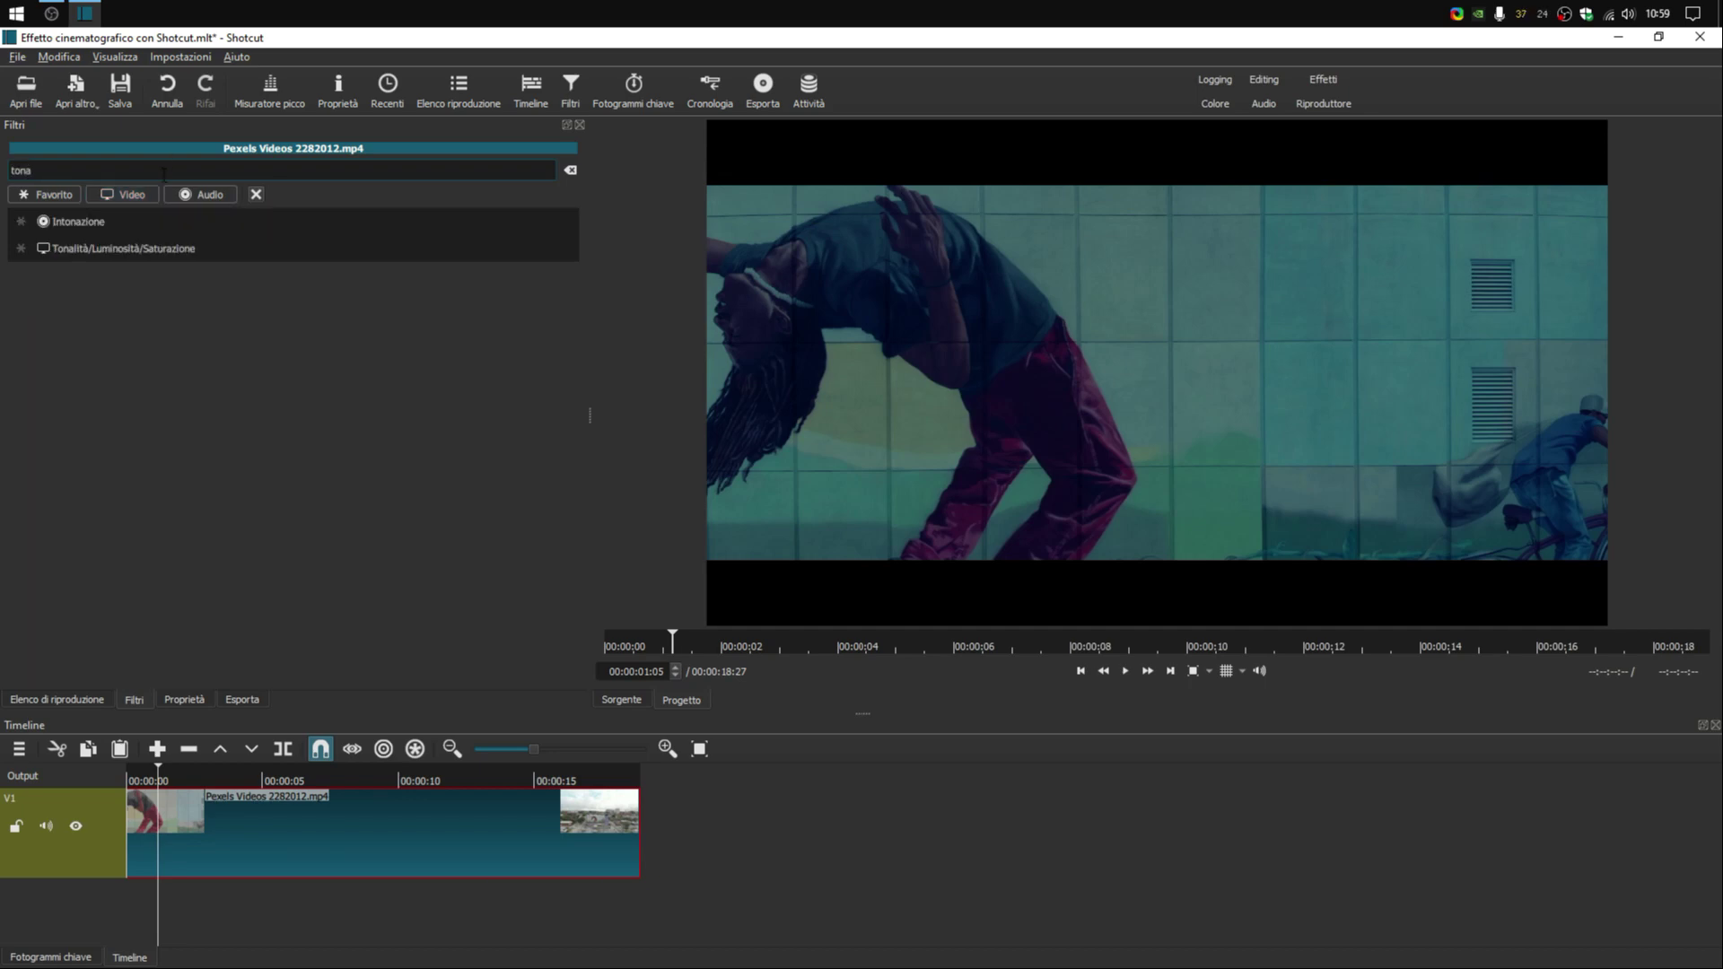
click(89, 246)
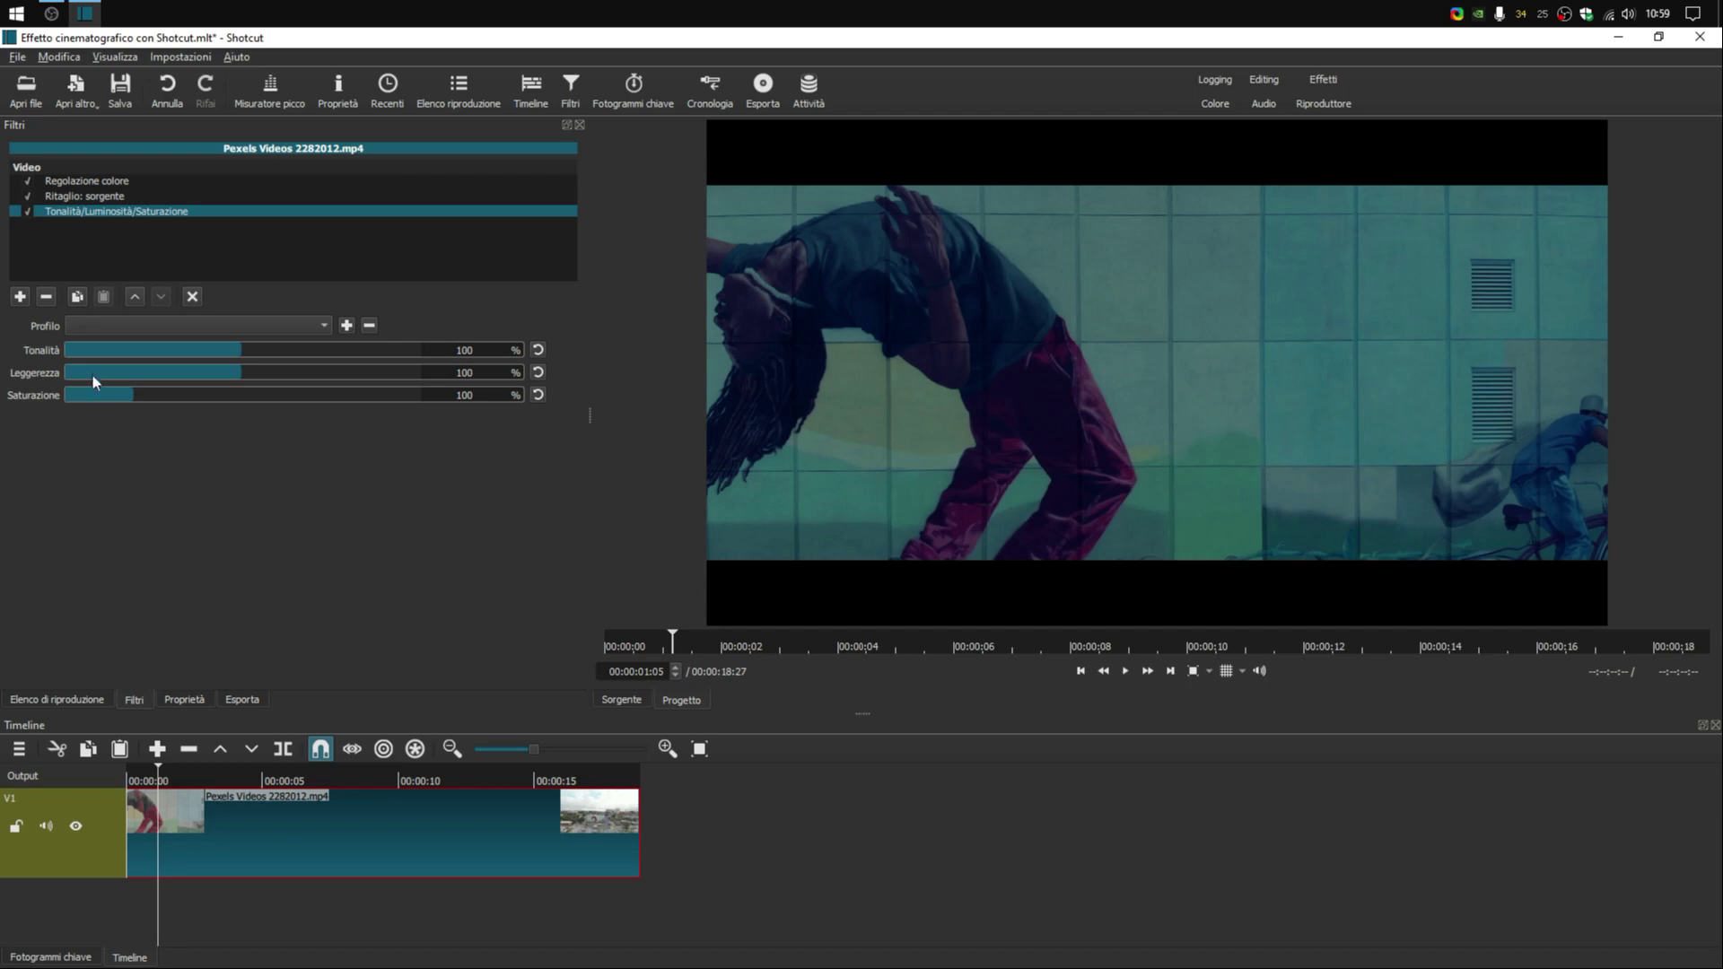
drag(127, 395, 119, 396)
Add the Dissolvi video in ingresso filter and shorten its duration to 00:00:00:15
click(19, 299)
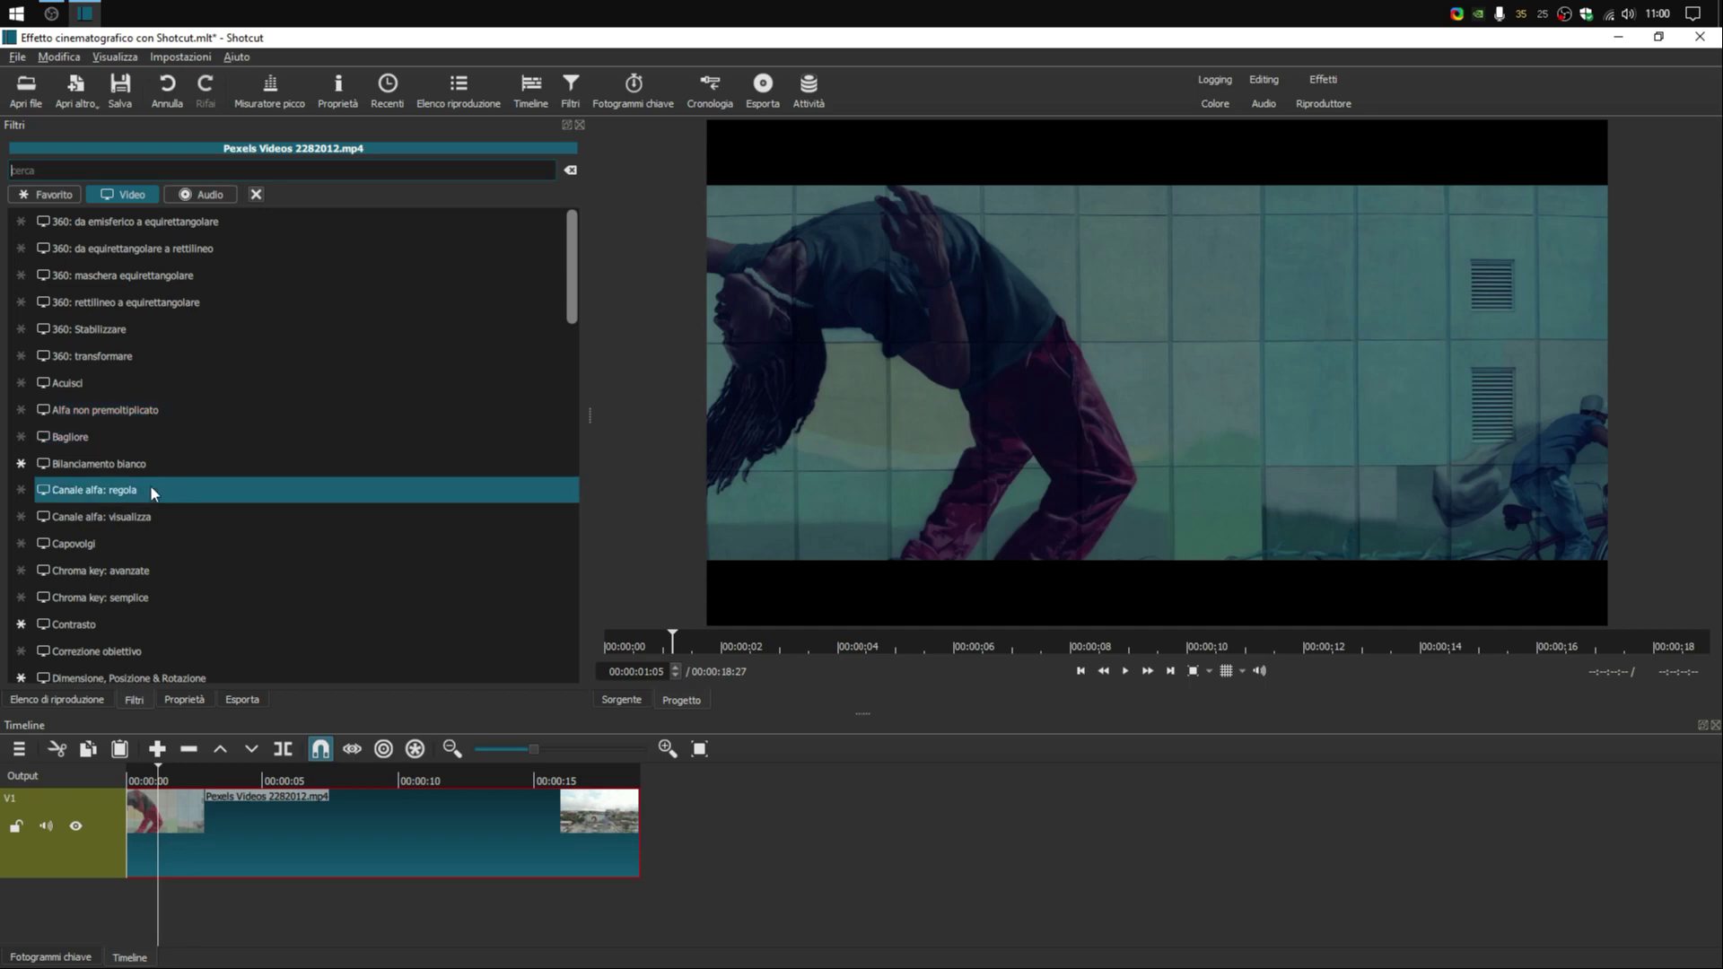
scroll(135, 408, down, 2)
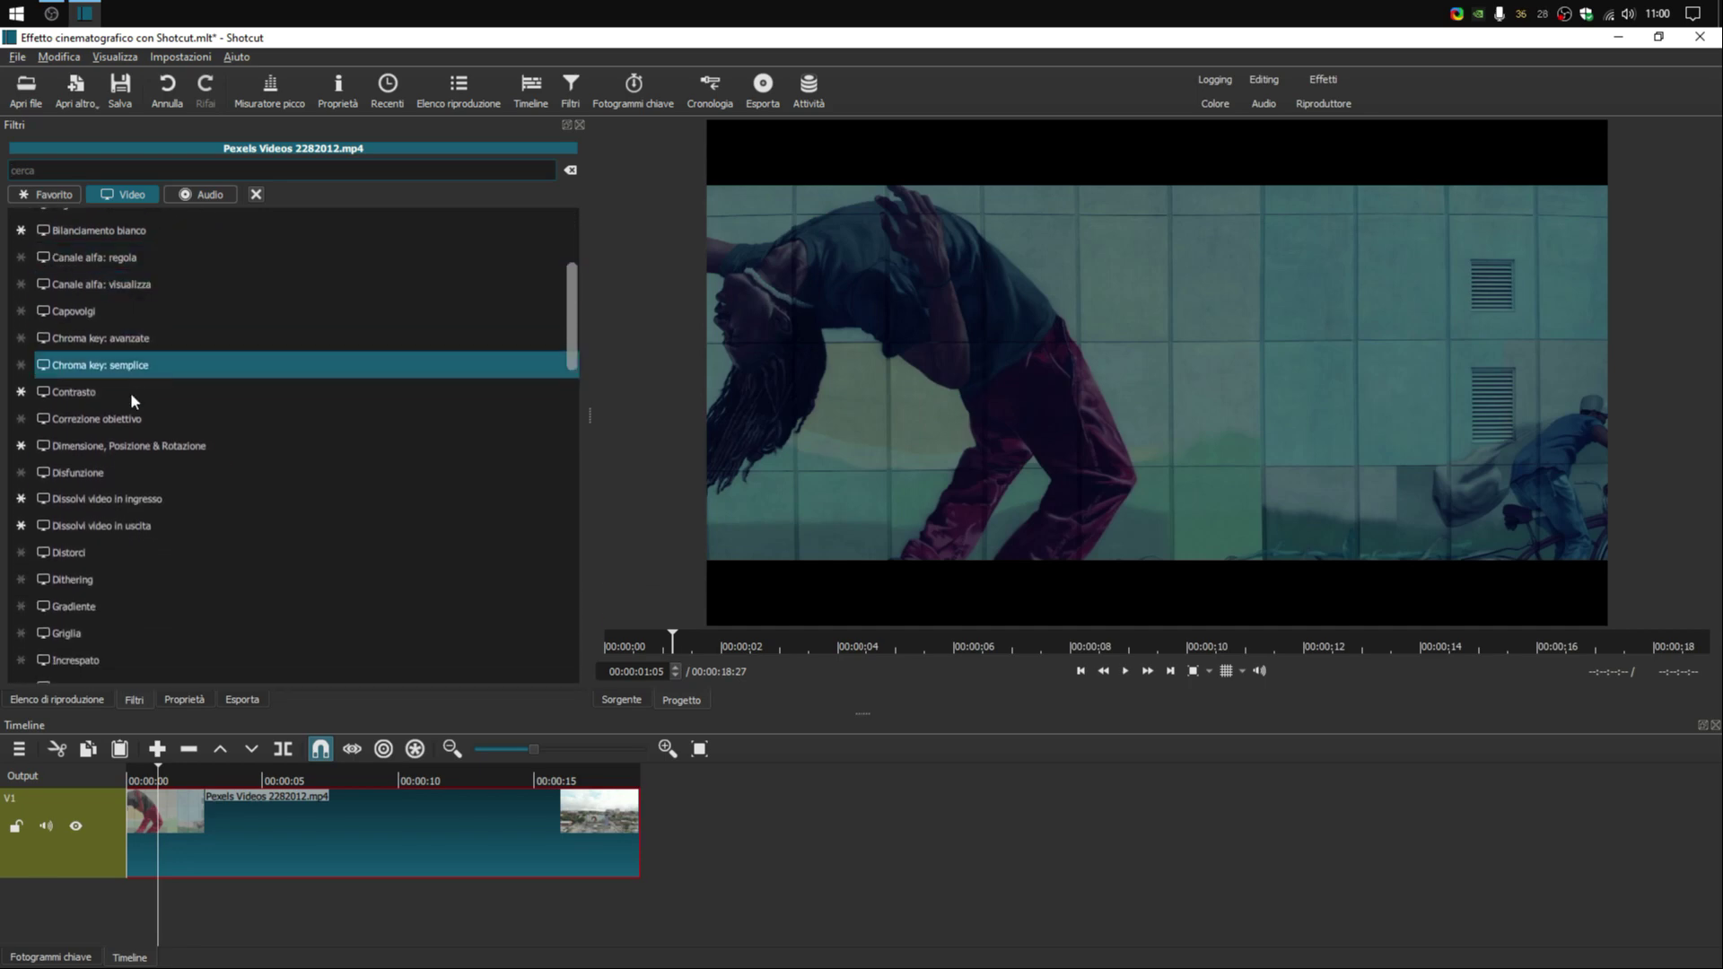
click(124, 509)
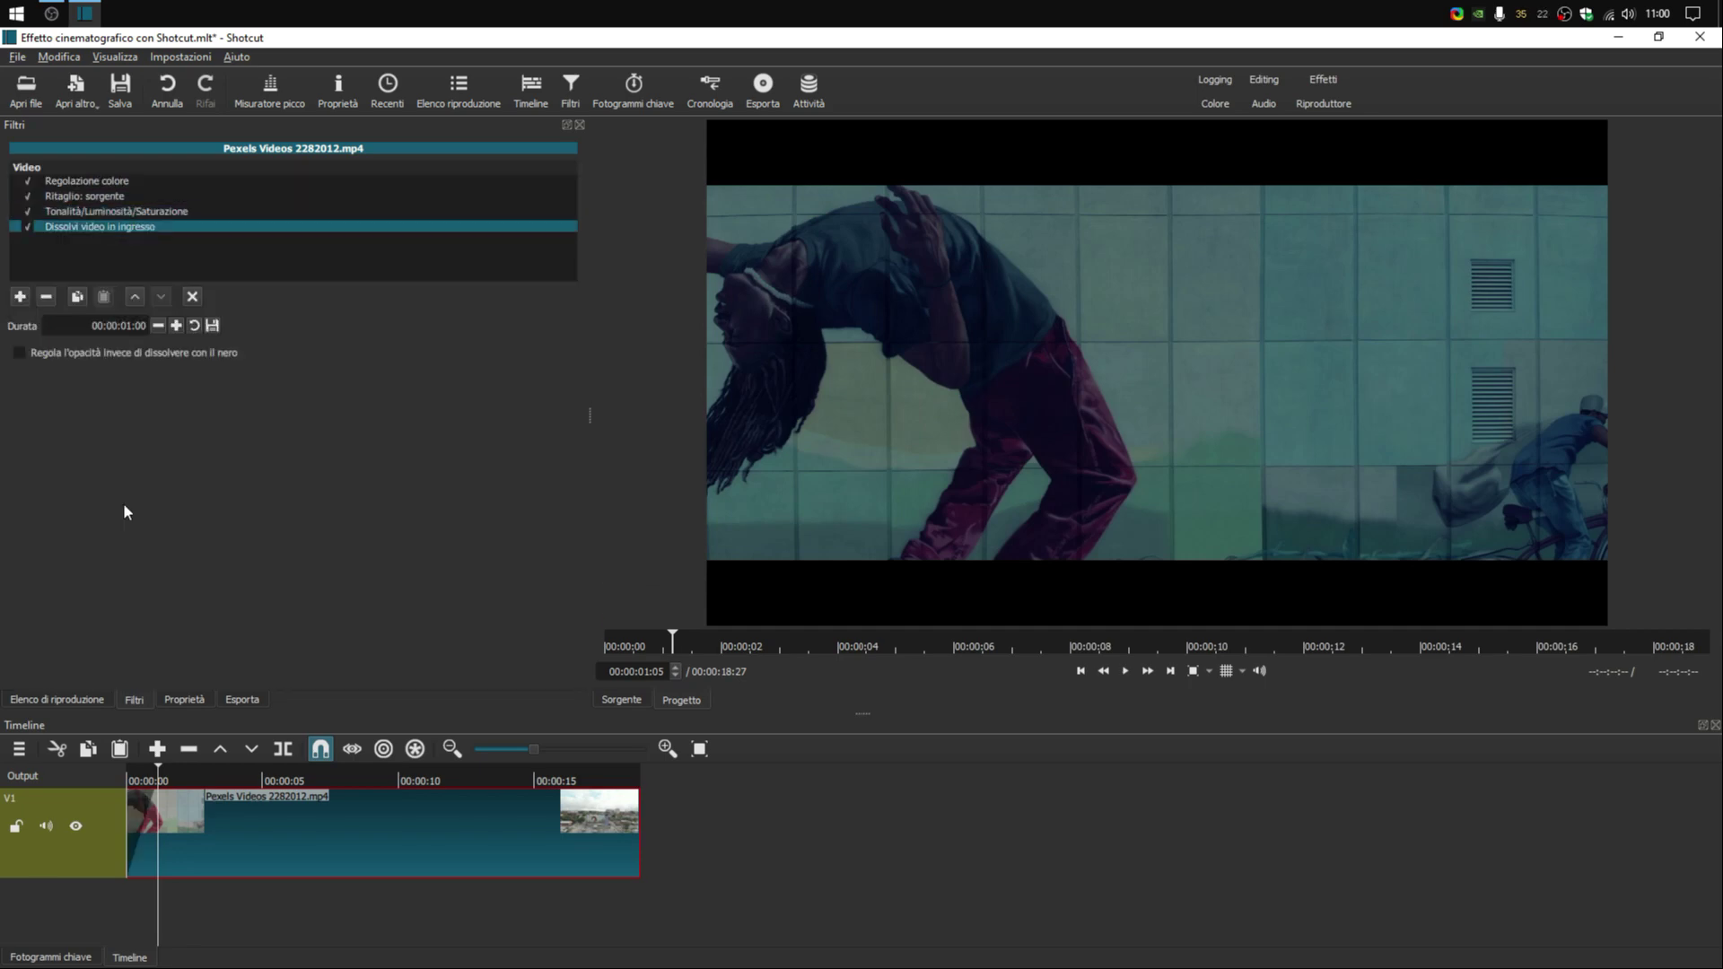
click(159, 326)
click(159, 326)
click(159, 326)
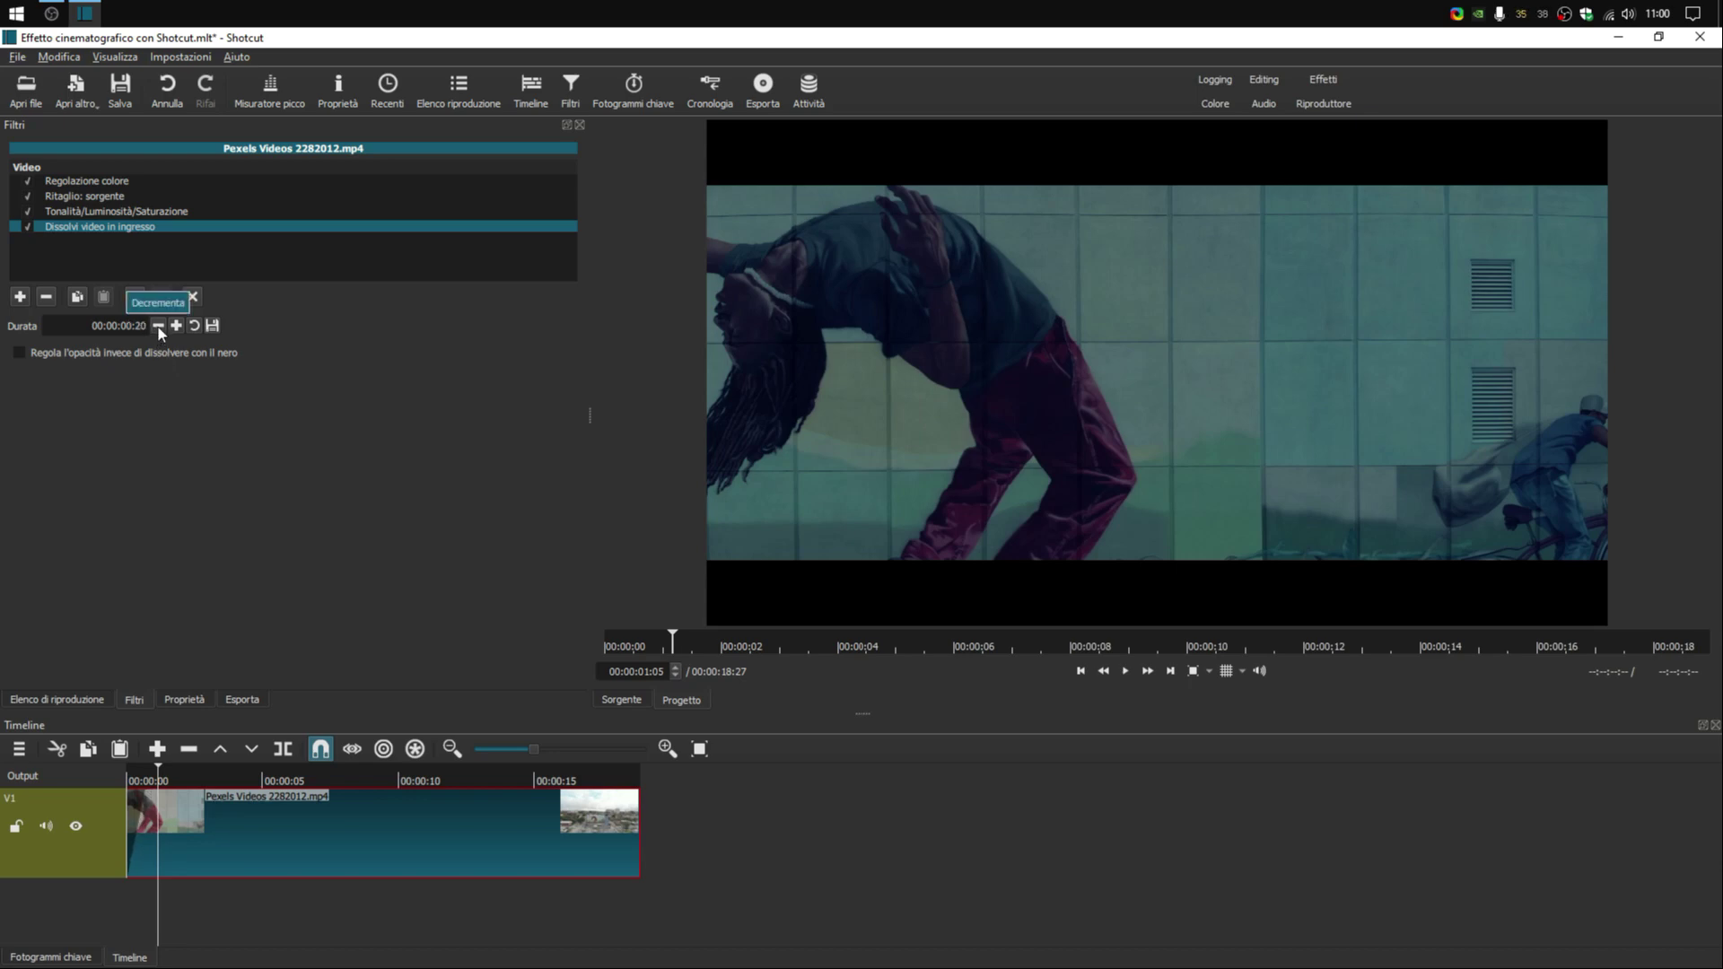
click(159, 326)
Add the Dissolvi video in uscita filter and shorten its duration to about 00:00:00:16
click(20, 296)
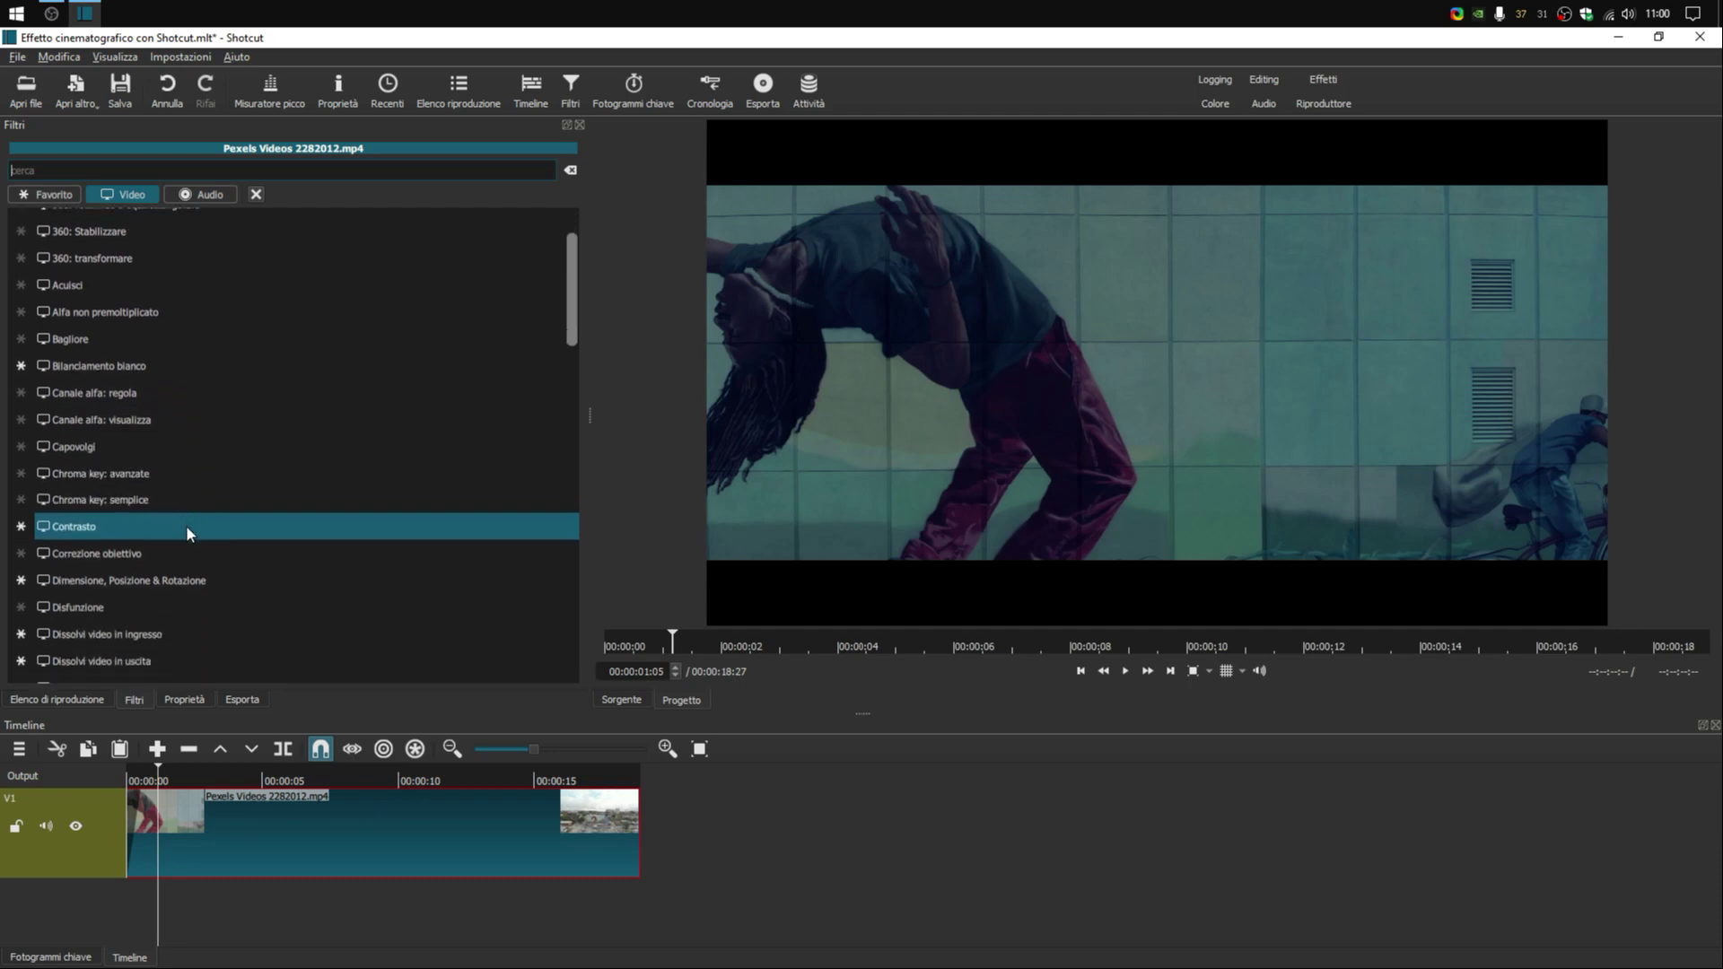
click(159, 639)
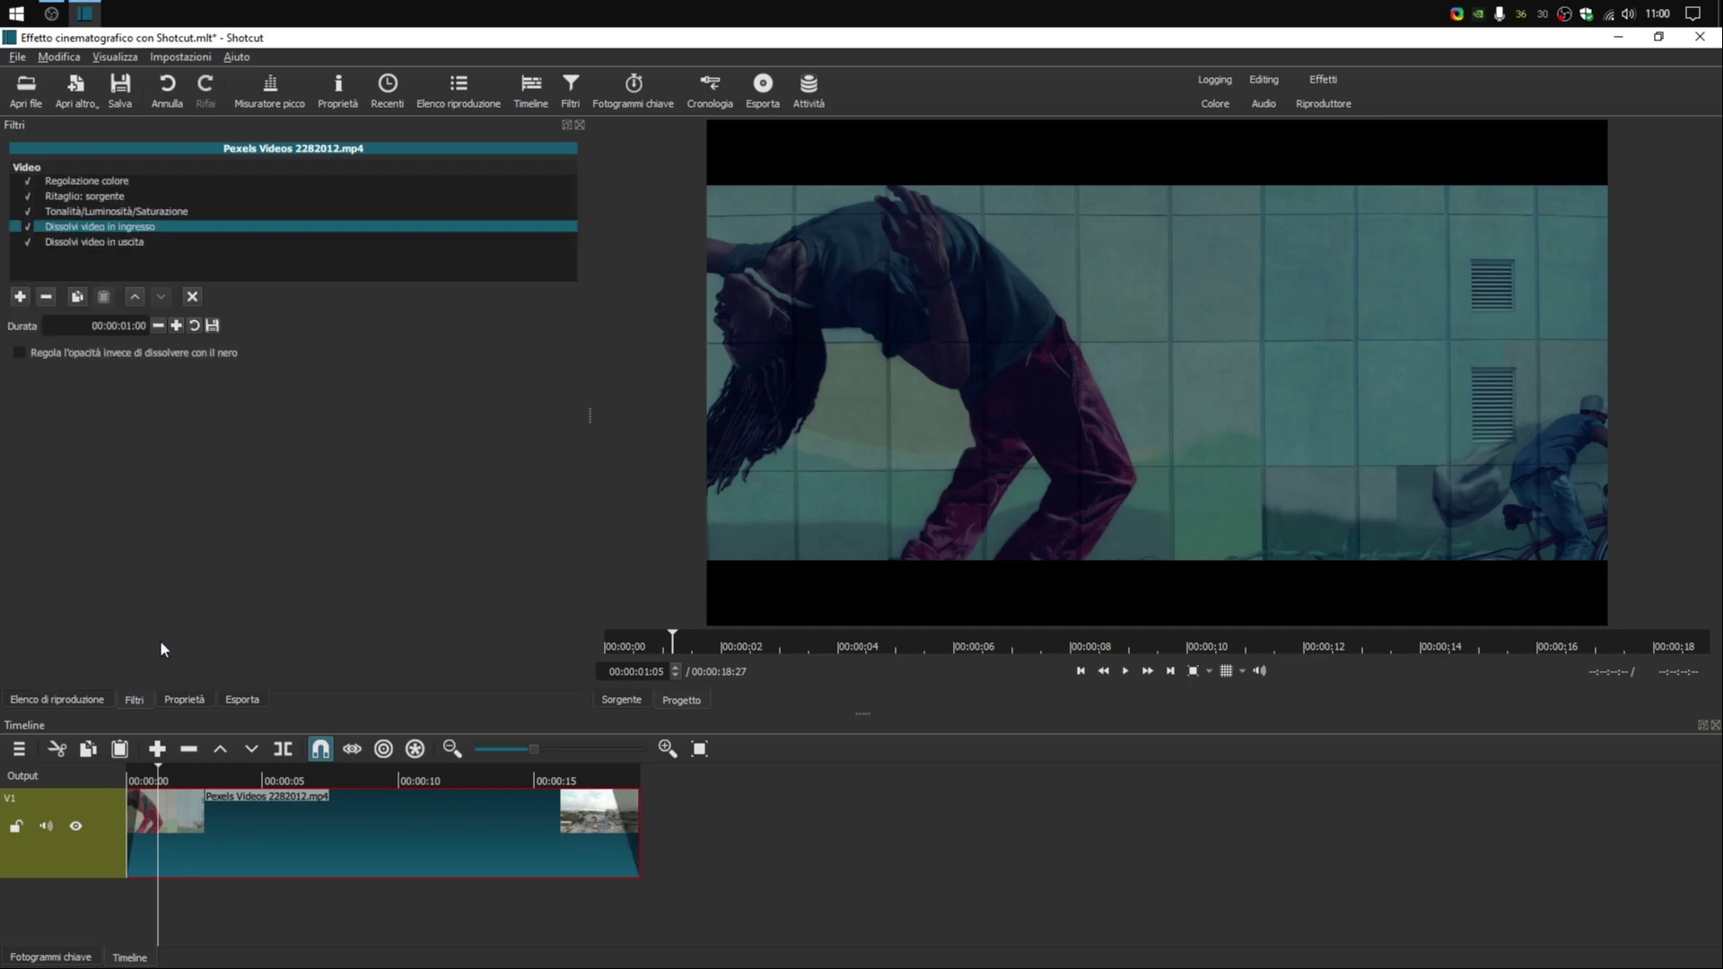
click(157, 325)
click(158, 326)
click(158, 326)
click(158, 326)
click(158, 325)
click(158, 325)
click(158, 326)
click(158, 326)
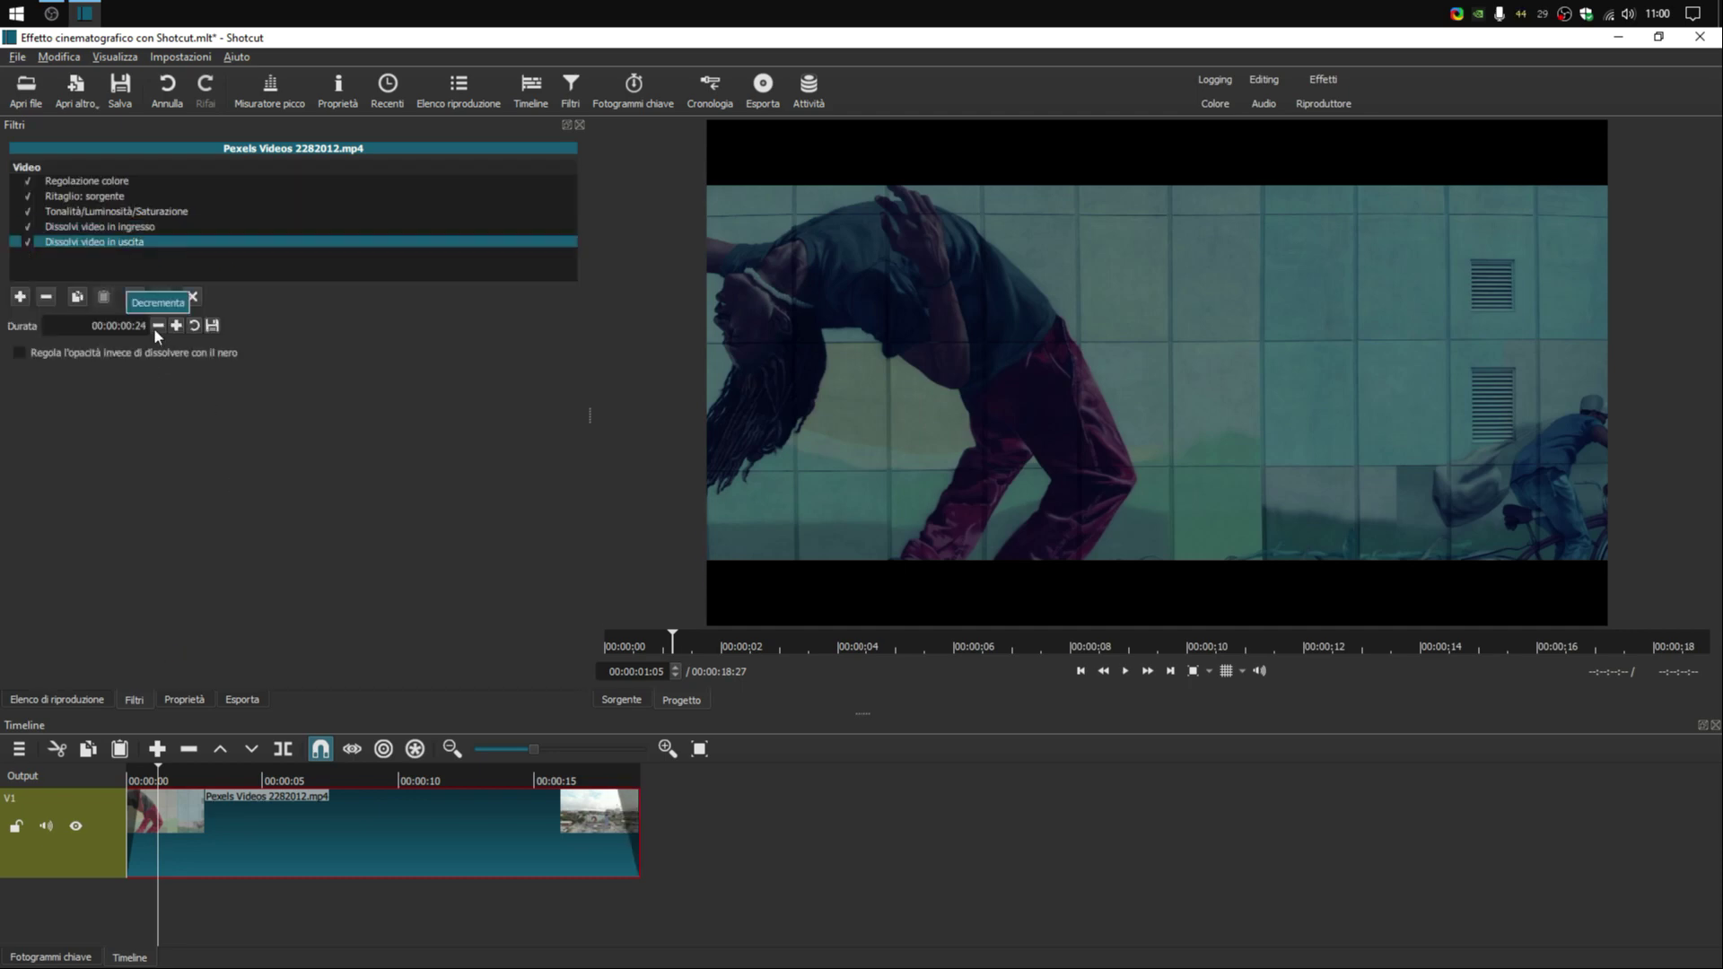
click(156, 329)
click(156, 328)
click(157, 328)
click(156, 329)
click(157, 328)
click(156, 328)
click(157, 326)
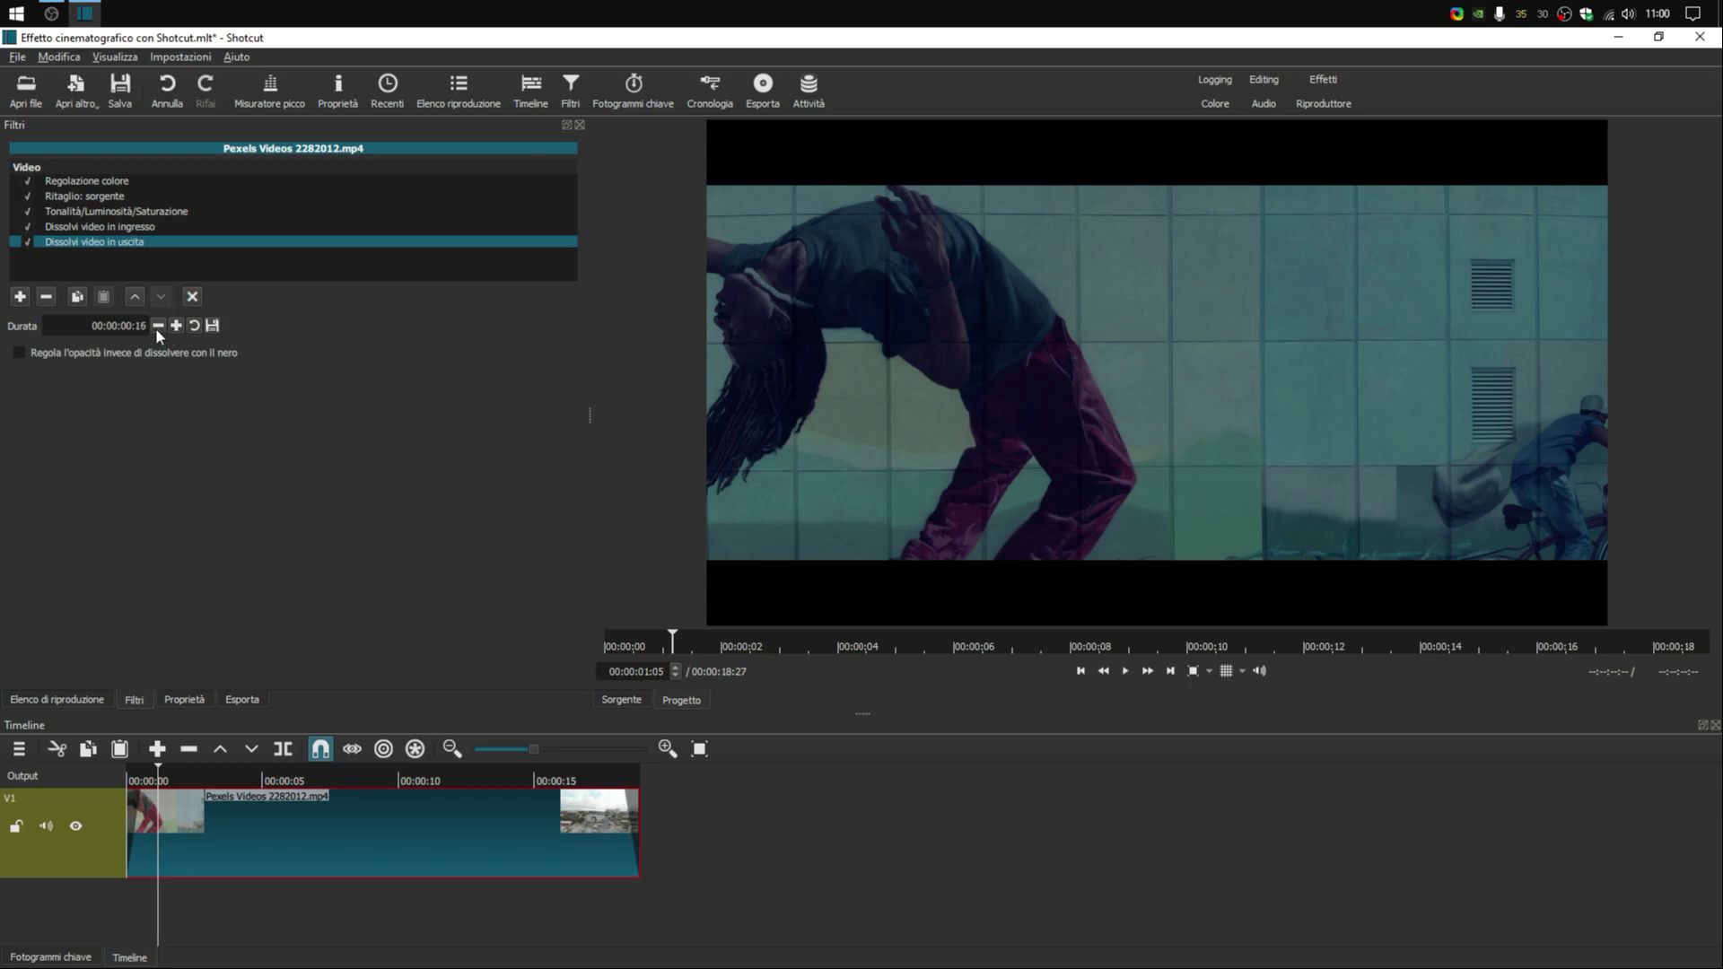
drag(625, 791, 634, 802)
Try the fade-in with opacity adjustment instead of fading with black, preview the clip's opening, and disable that option again
click(148, 228)
click(108, 351)
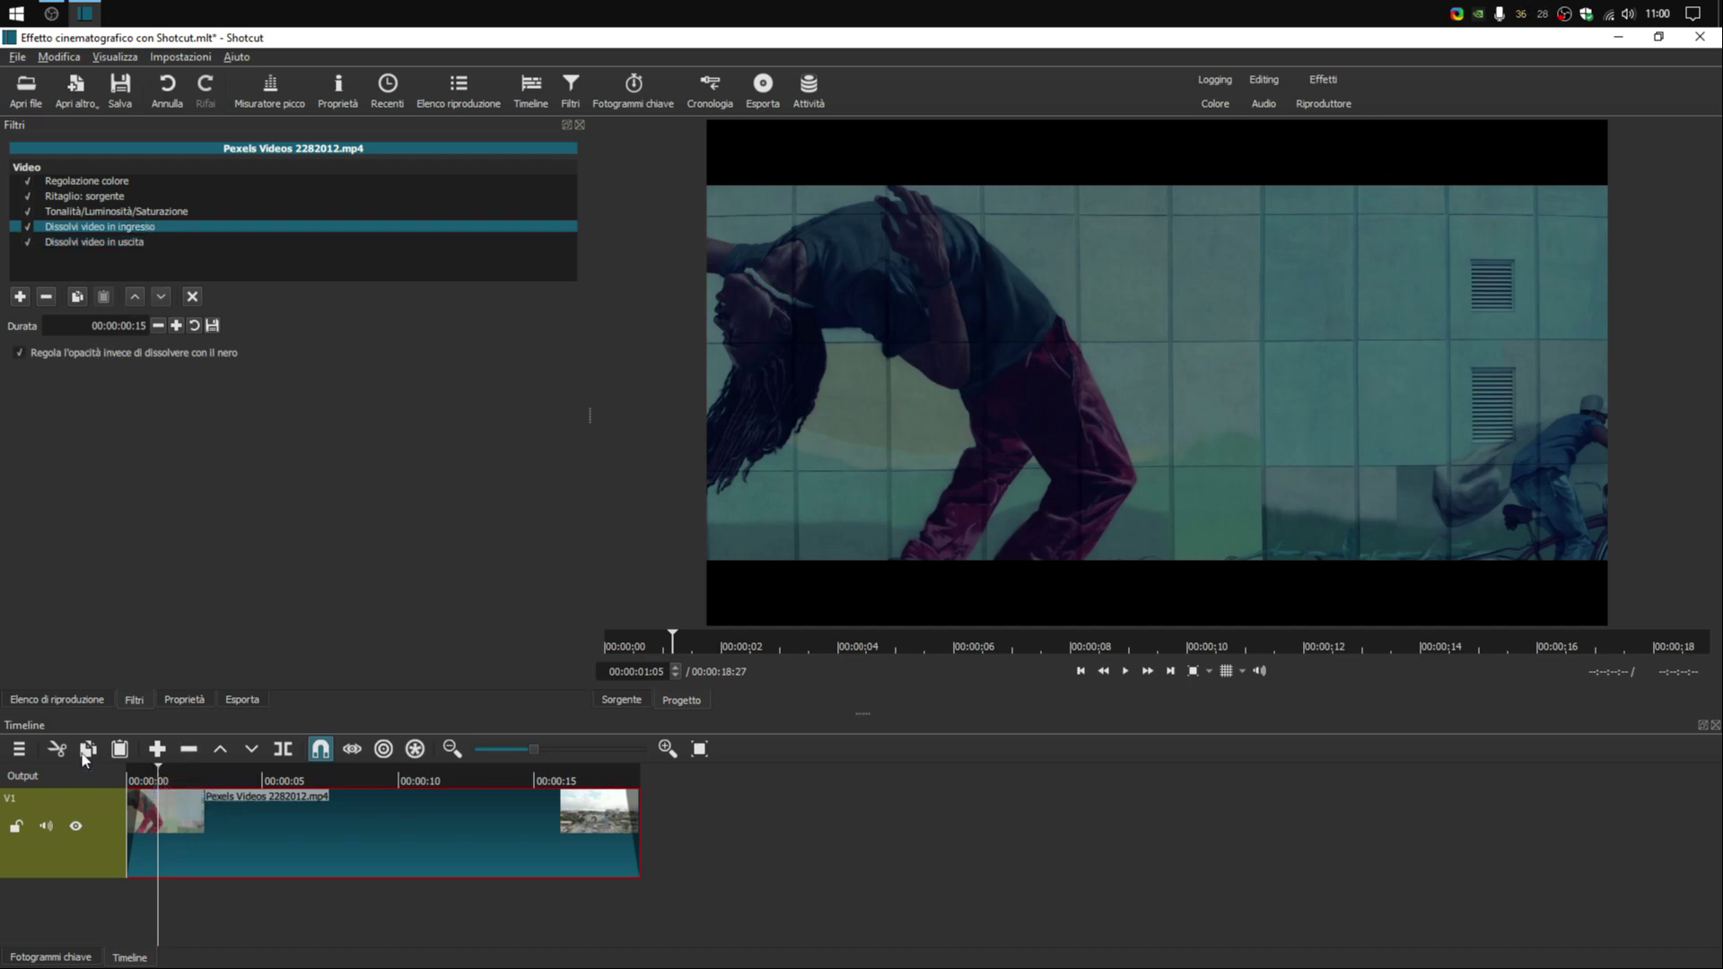
drag(155, 773, 49, 762)
click(1127, 673)
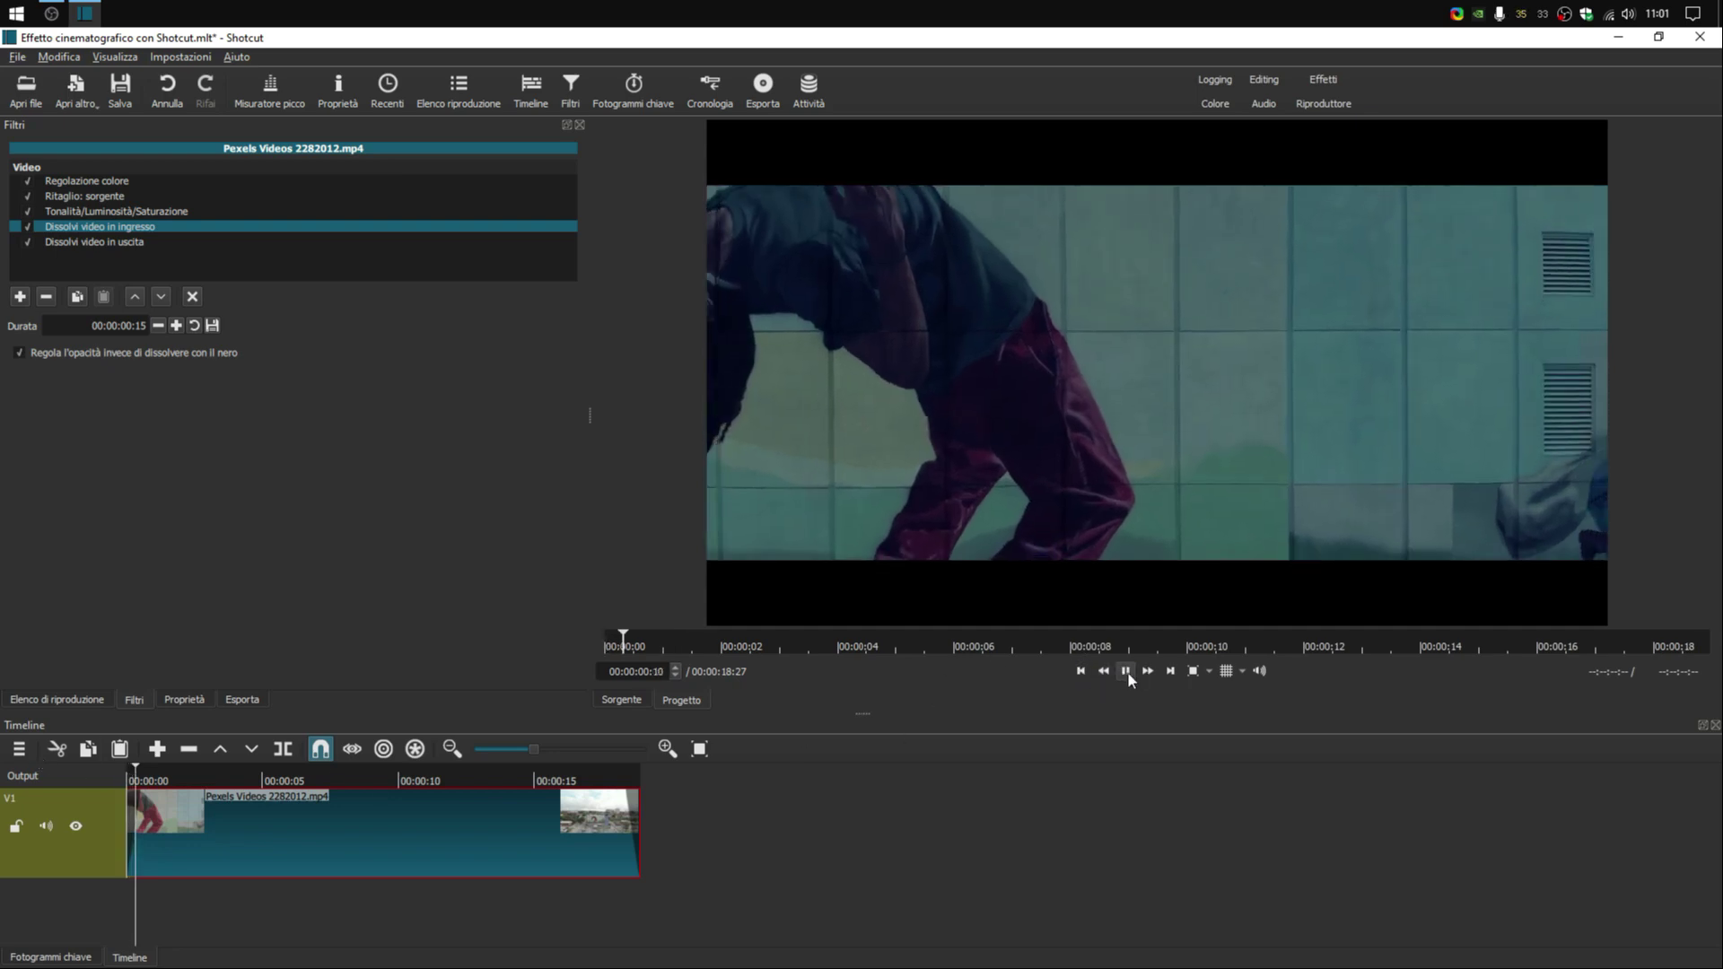
click(1126, 671)
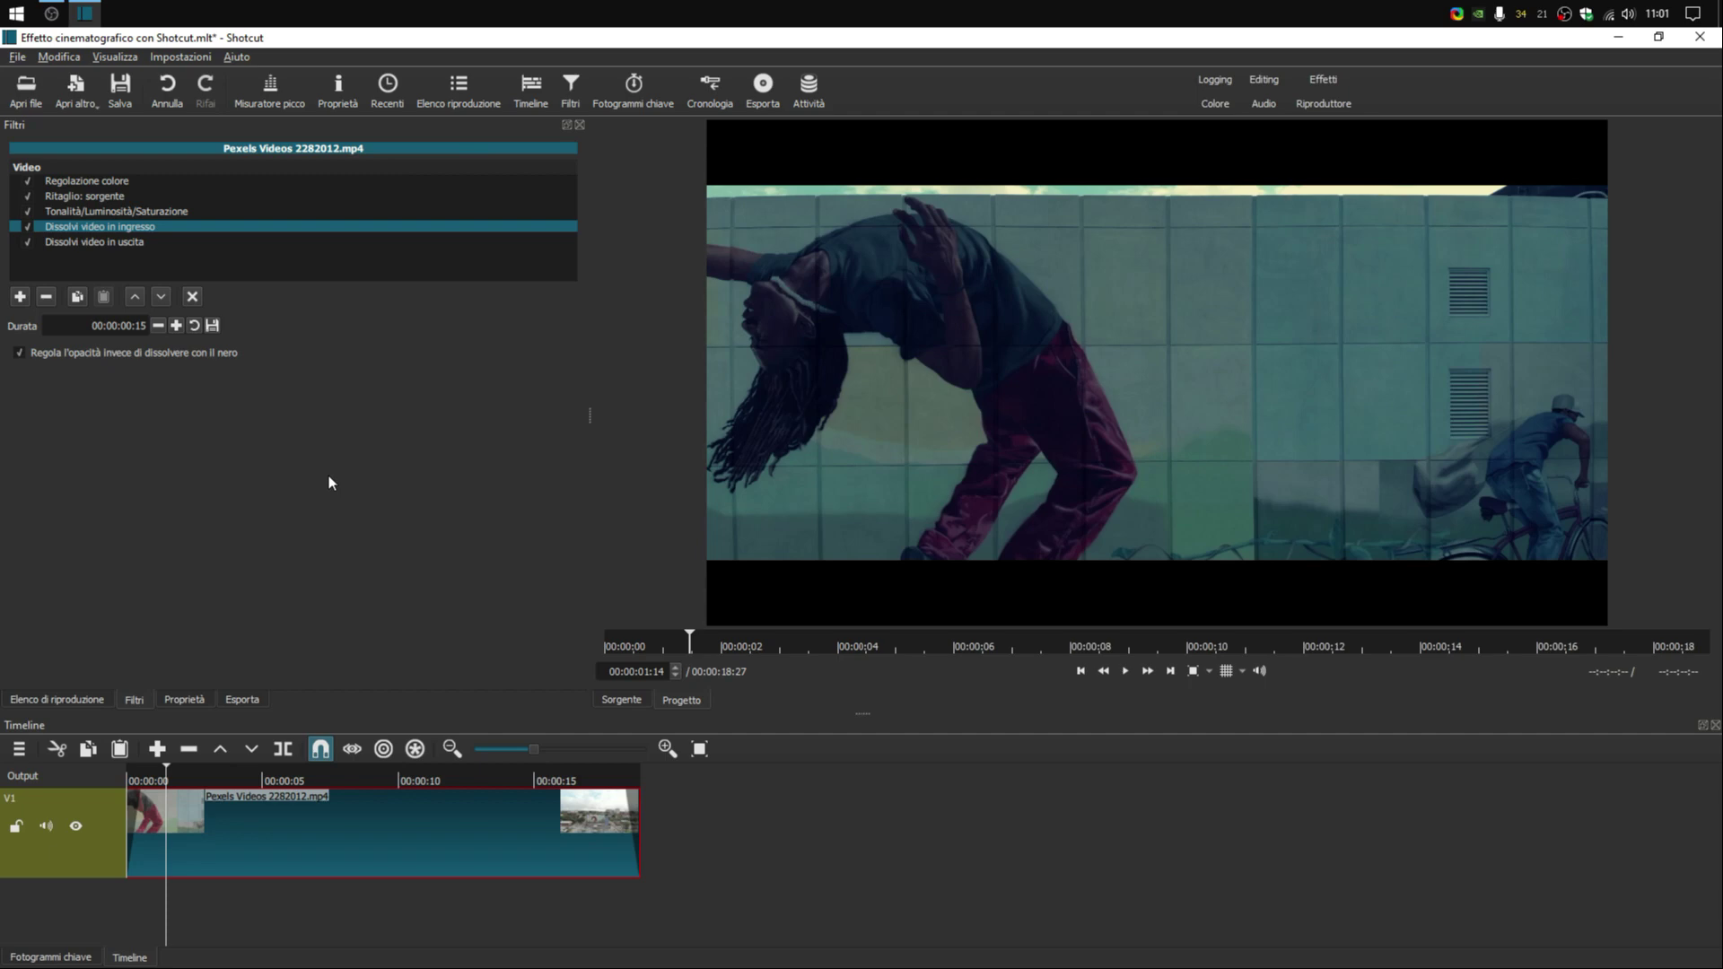
click(195, 346)
Play the clip from its start to check the fade-in from black
click(140, 777)
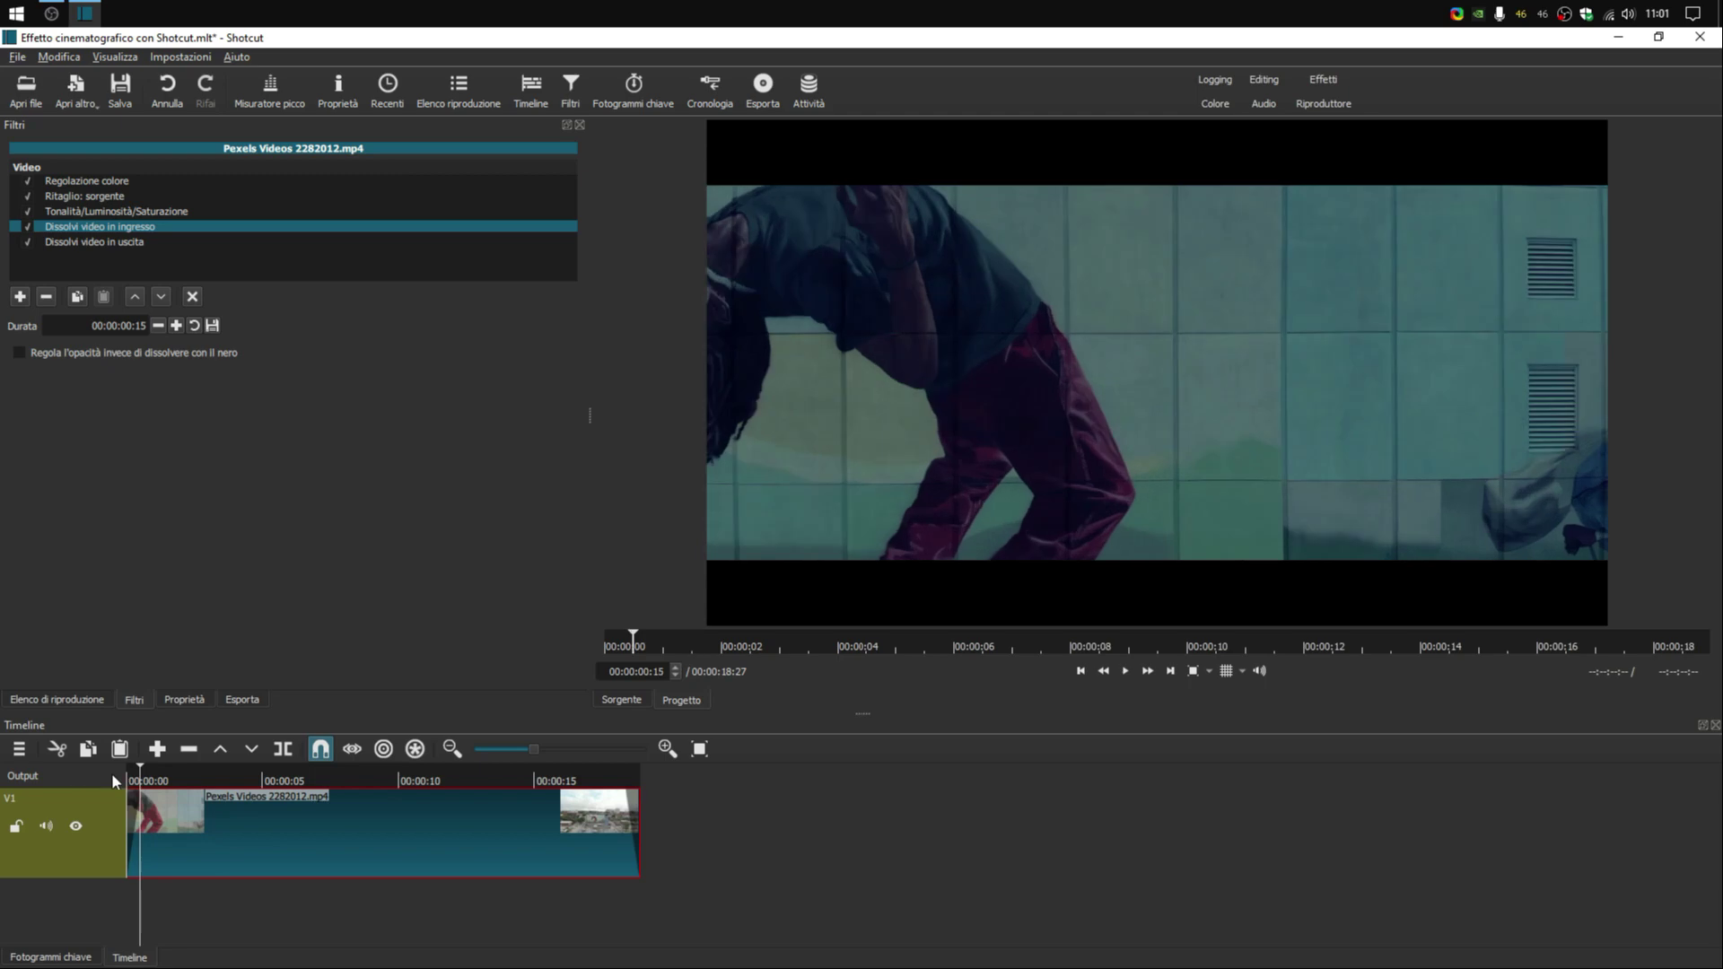
click(1080, 671)
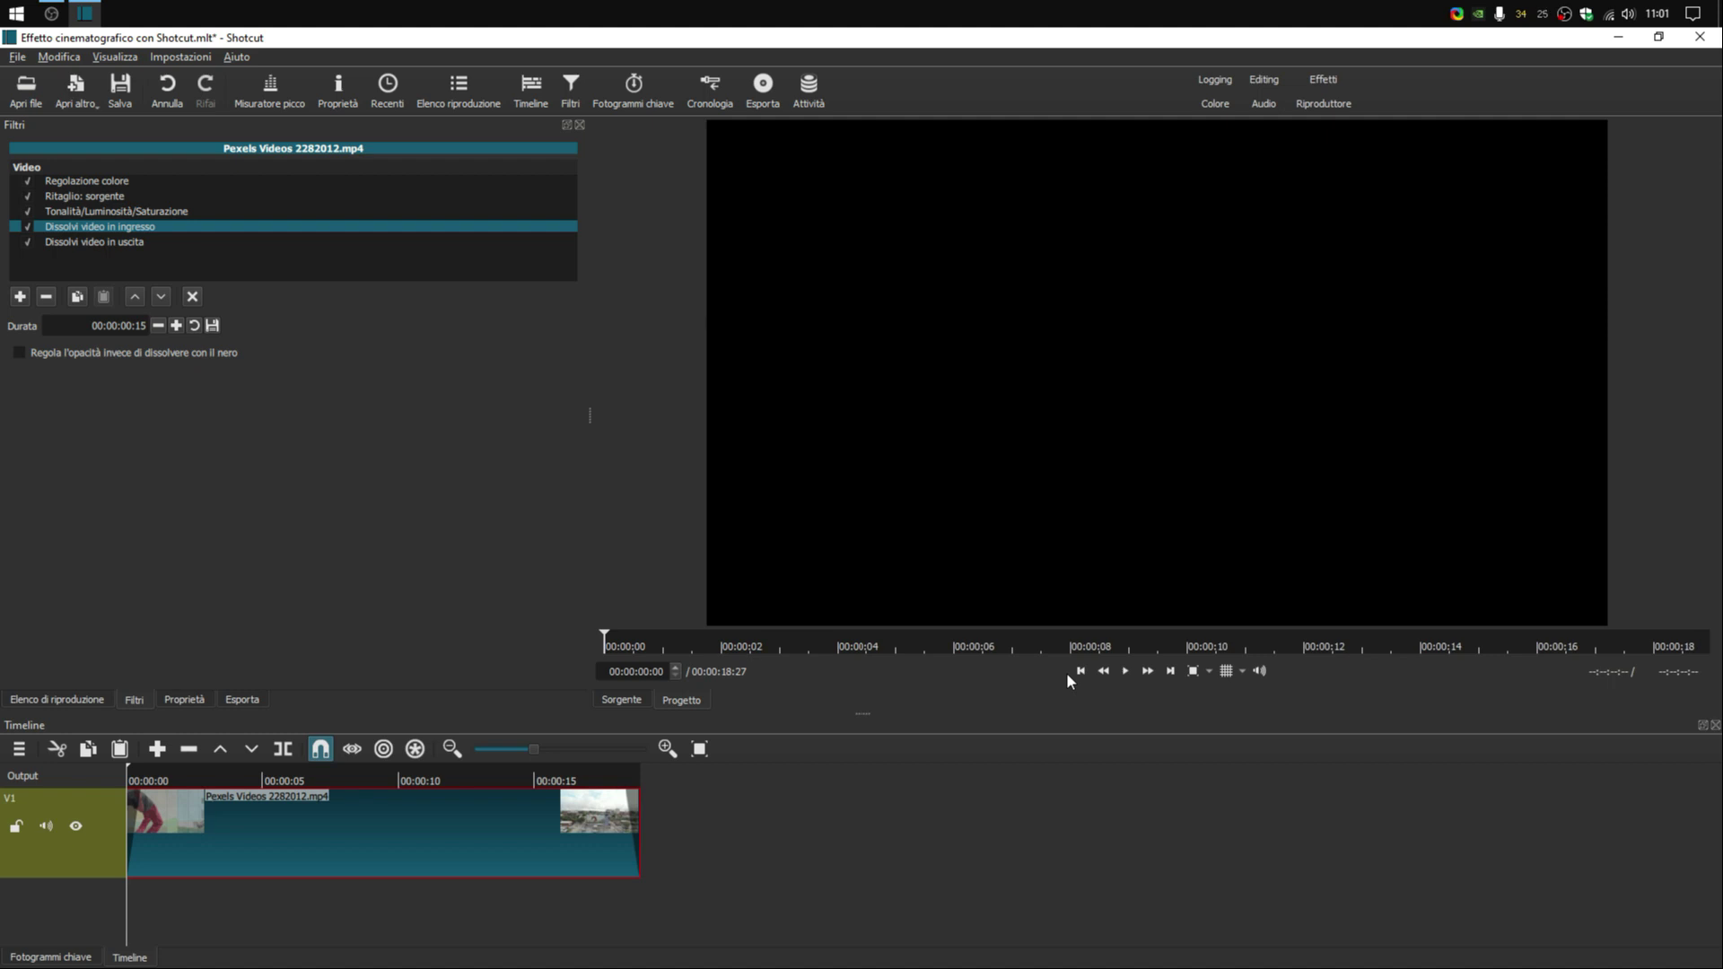
key(space)
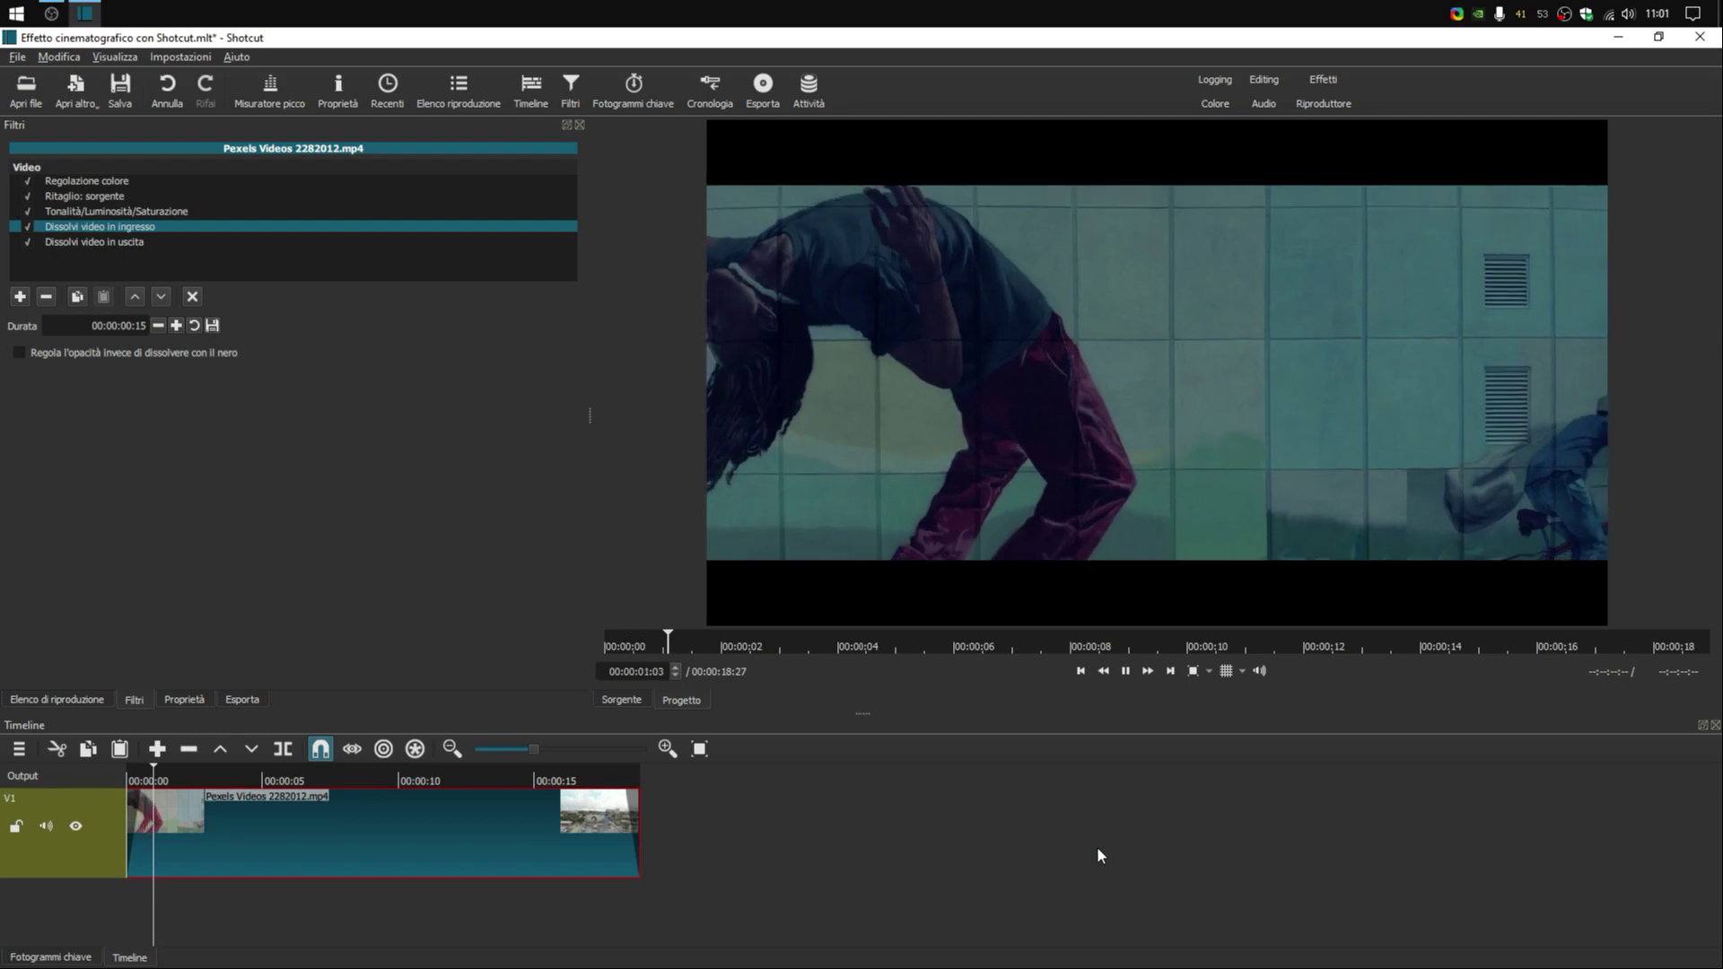
key(space)
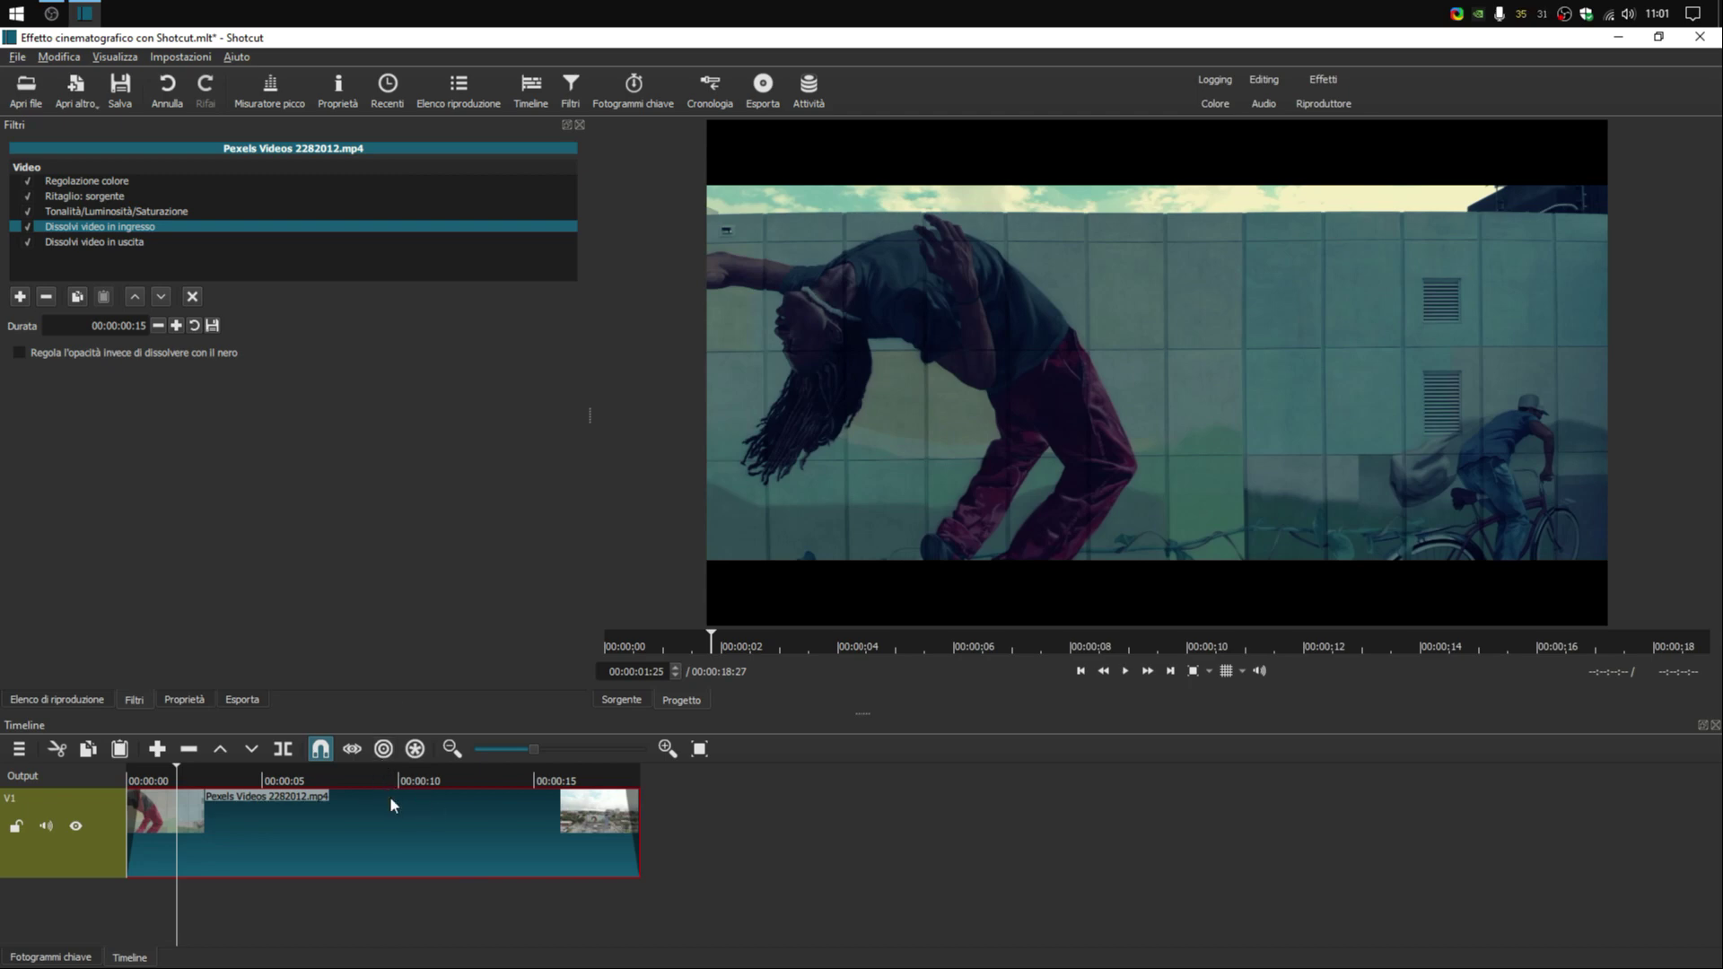
Add a second video track and enlarge the timeline area to fit both tracks
key(ctrl+i)
click(15, 758)
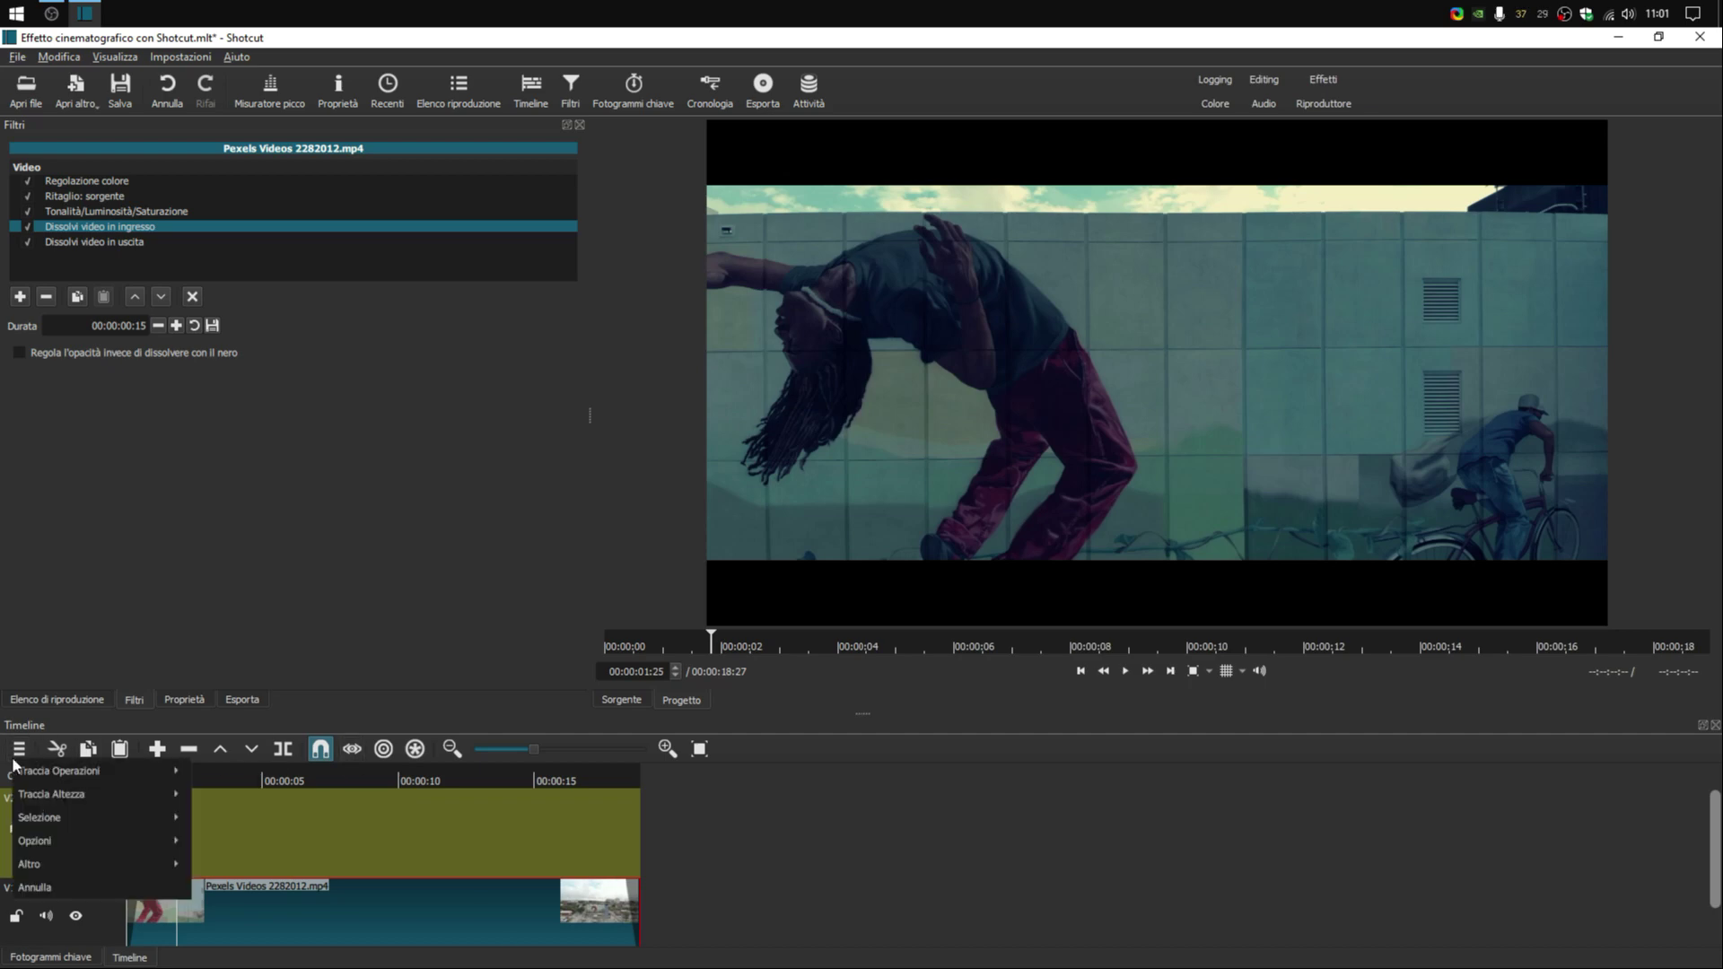
mouse_move(23, 763)
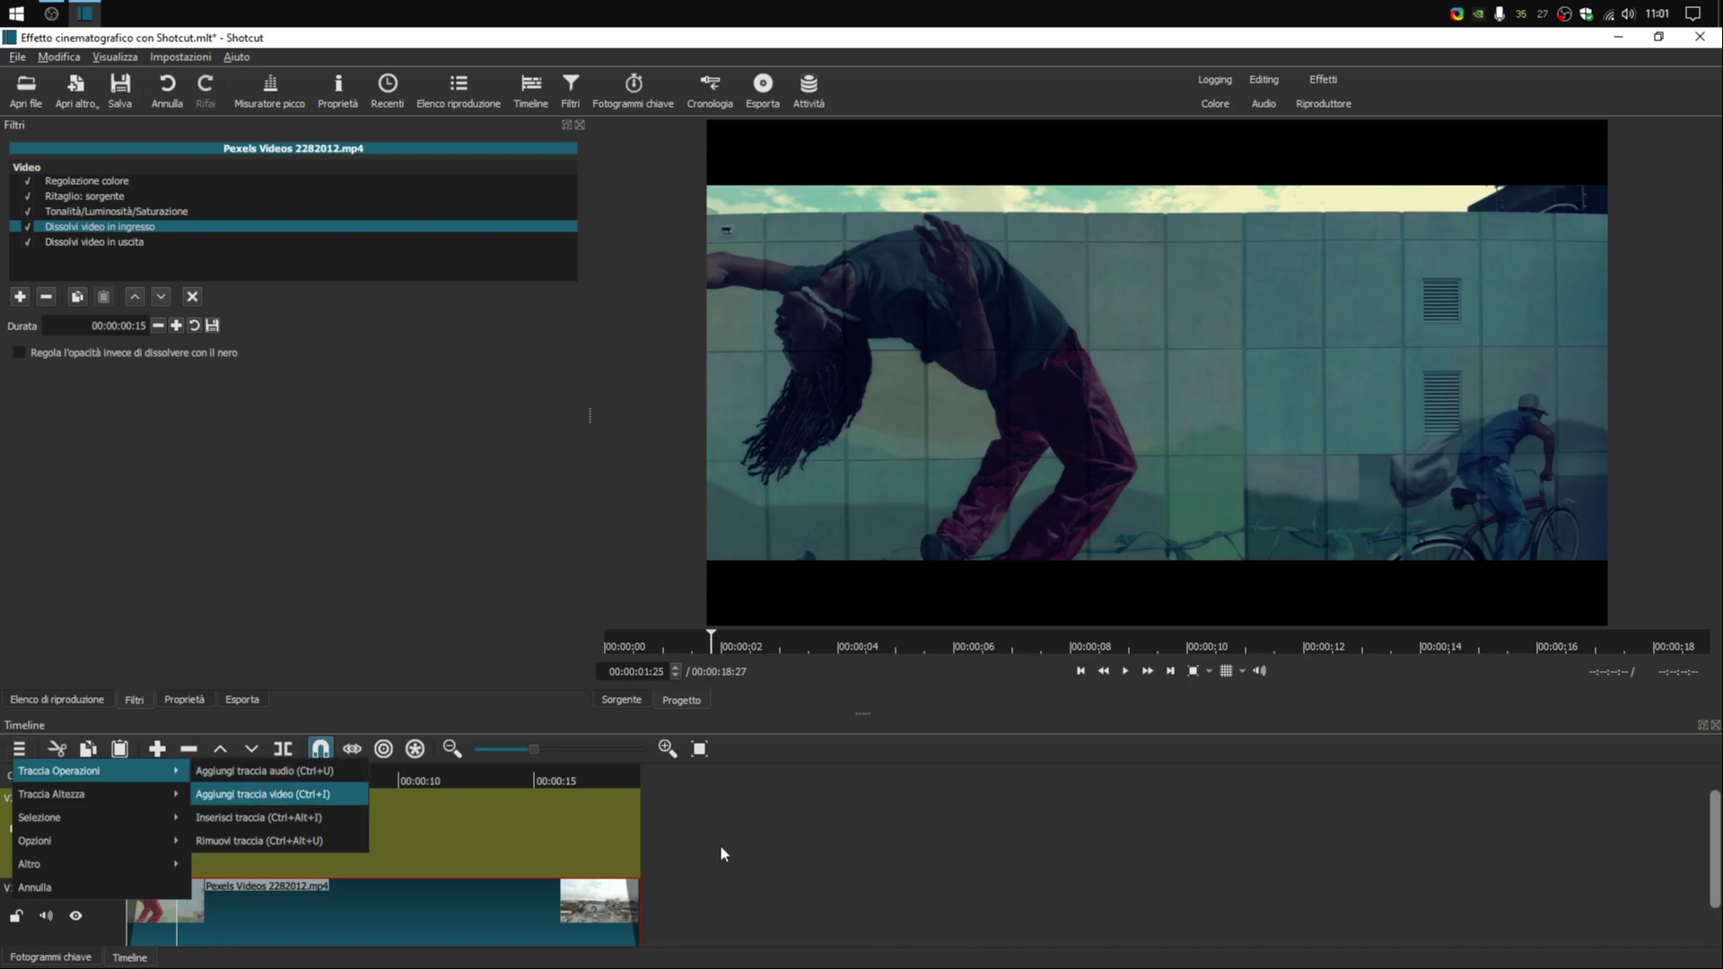
click(828, 852)
drag(865, 714, 865, 655)
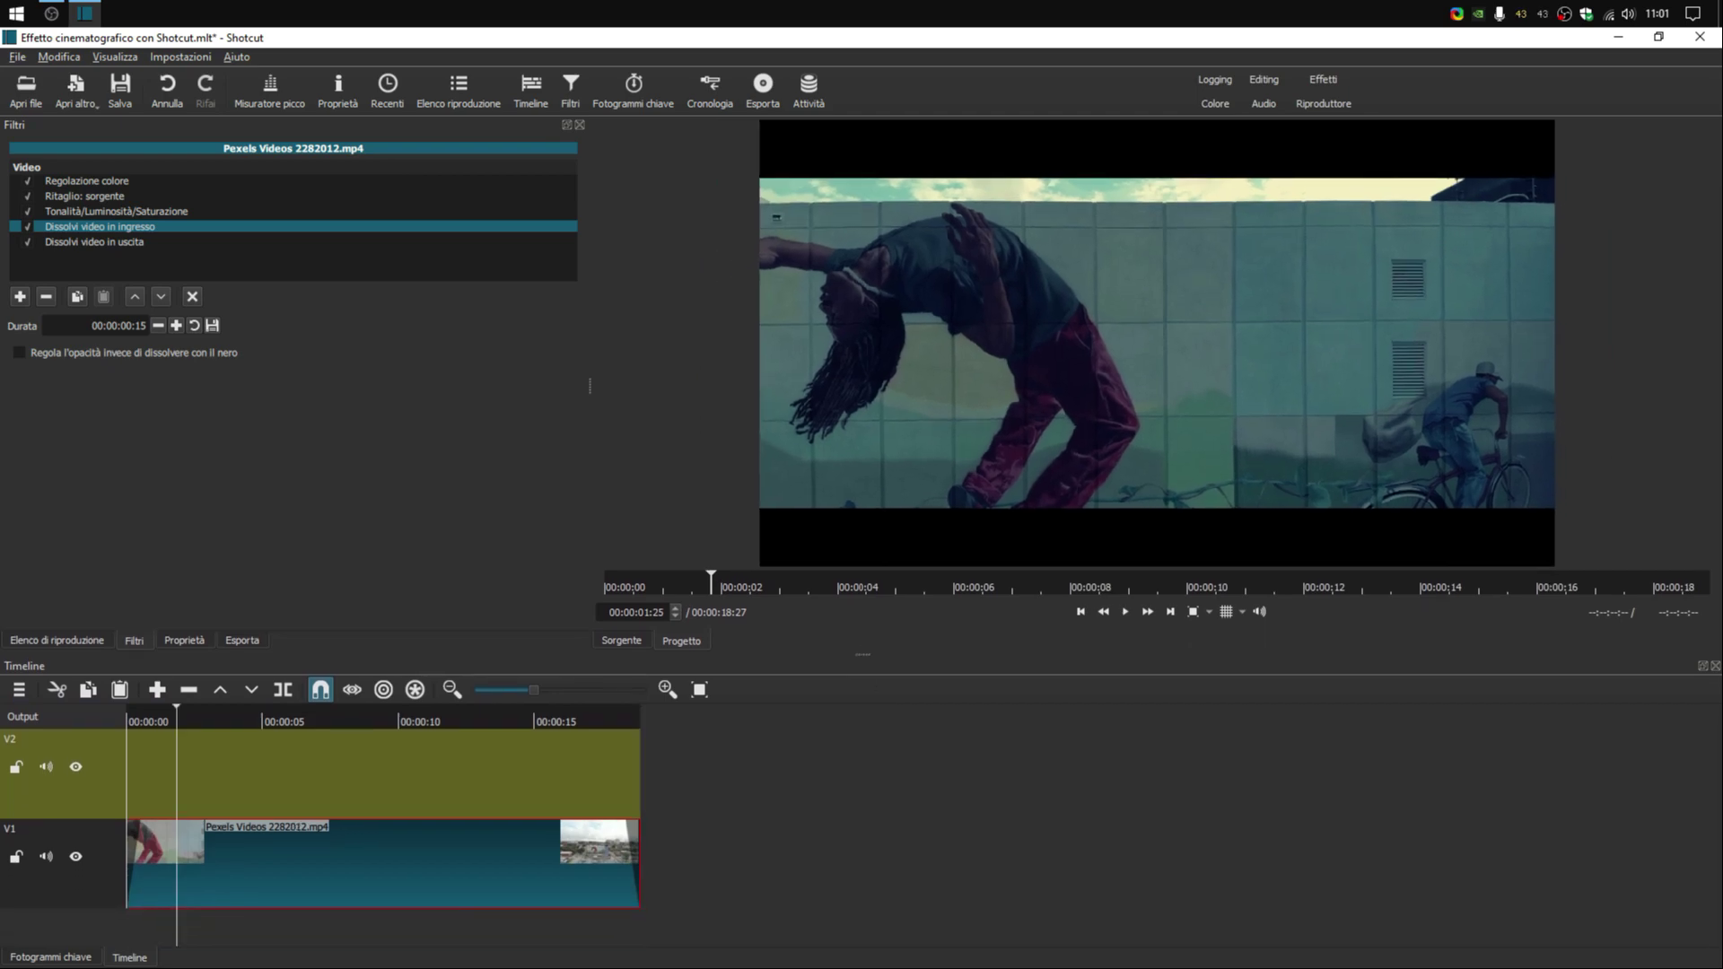
Place effetto luce lente.mp4 from the playlist at the very start of track V2
click(91, 641)
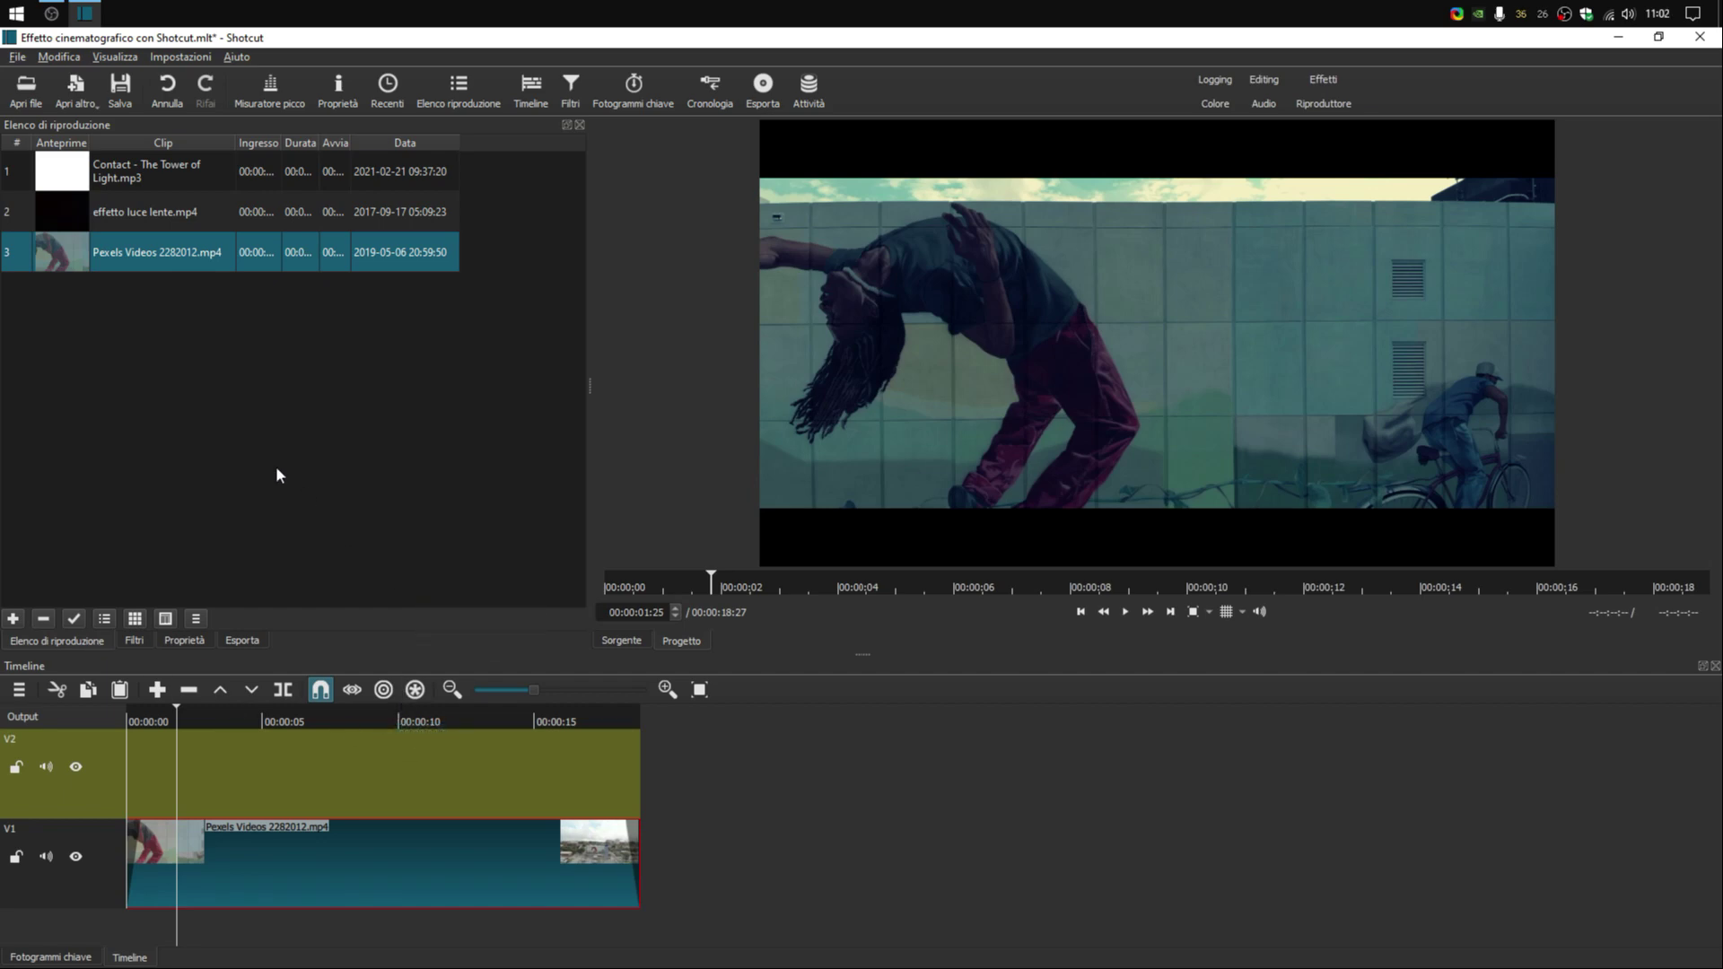
drag(148, 214, 256, 746)
drag(366, 759, 88, 748)
Hide track V1 and play the first seconds of the lens light effect on its own
click(76, 857)
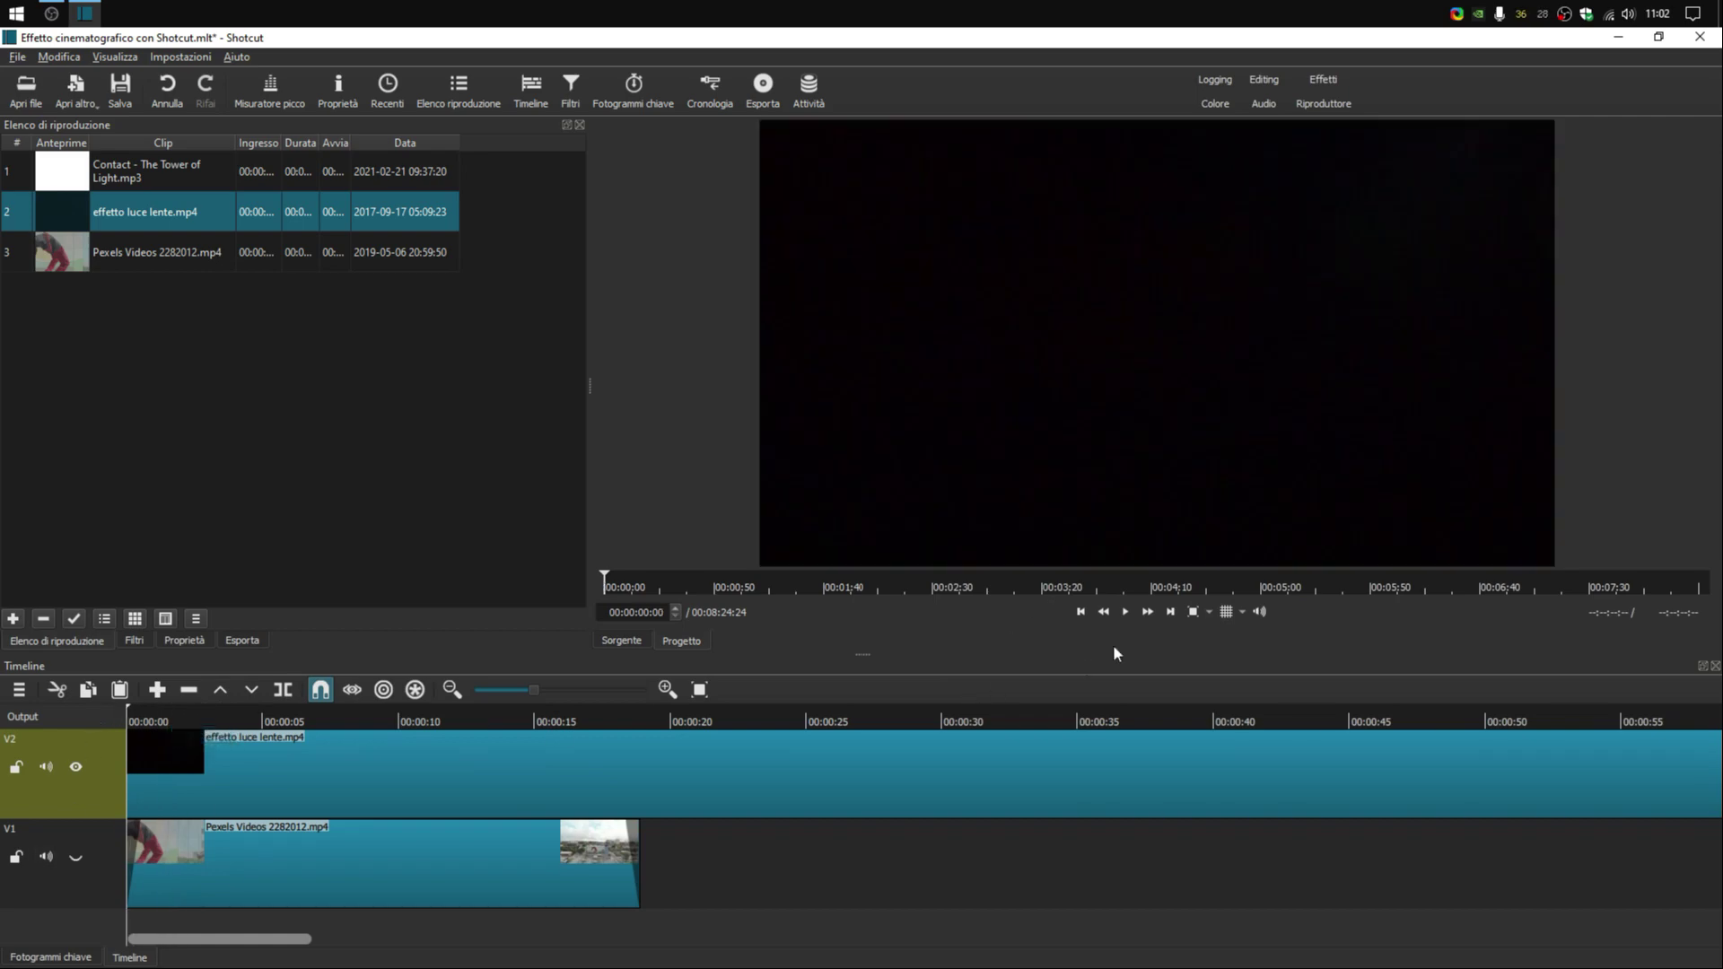
click(1126, 611)
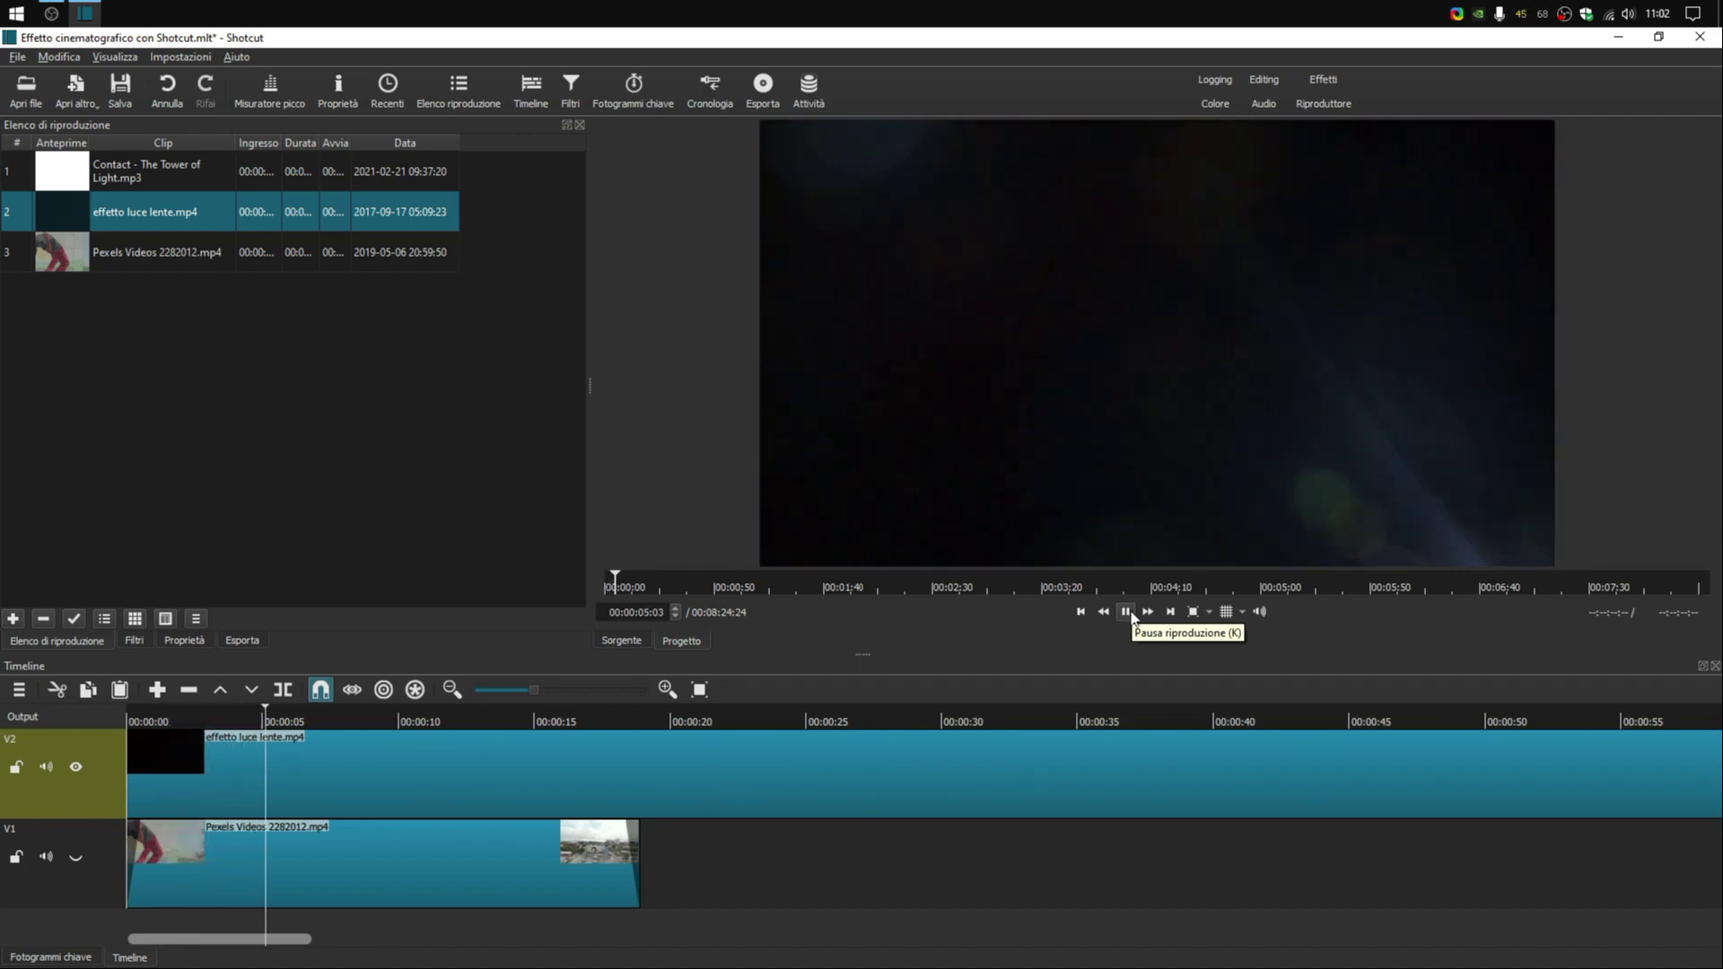
click(1127, 612)
drag(271, 714, 241, 714)
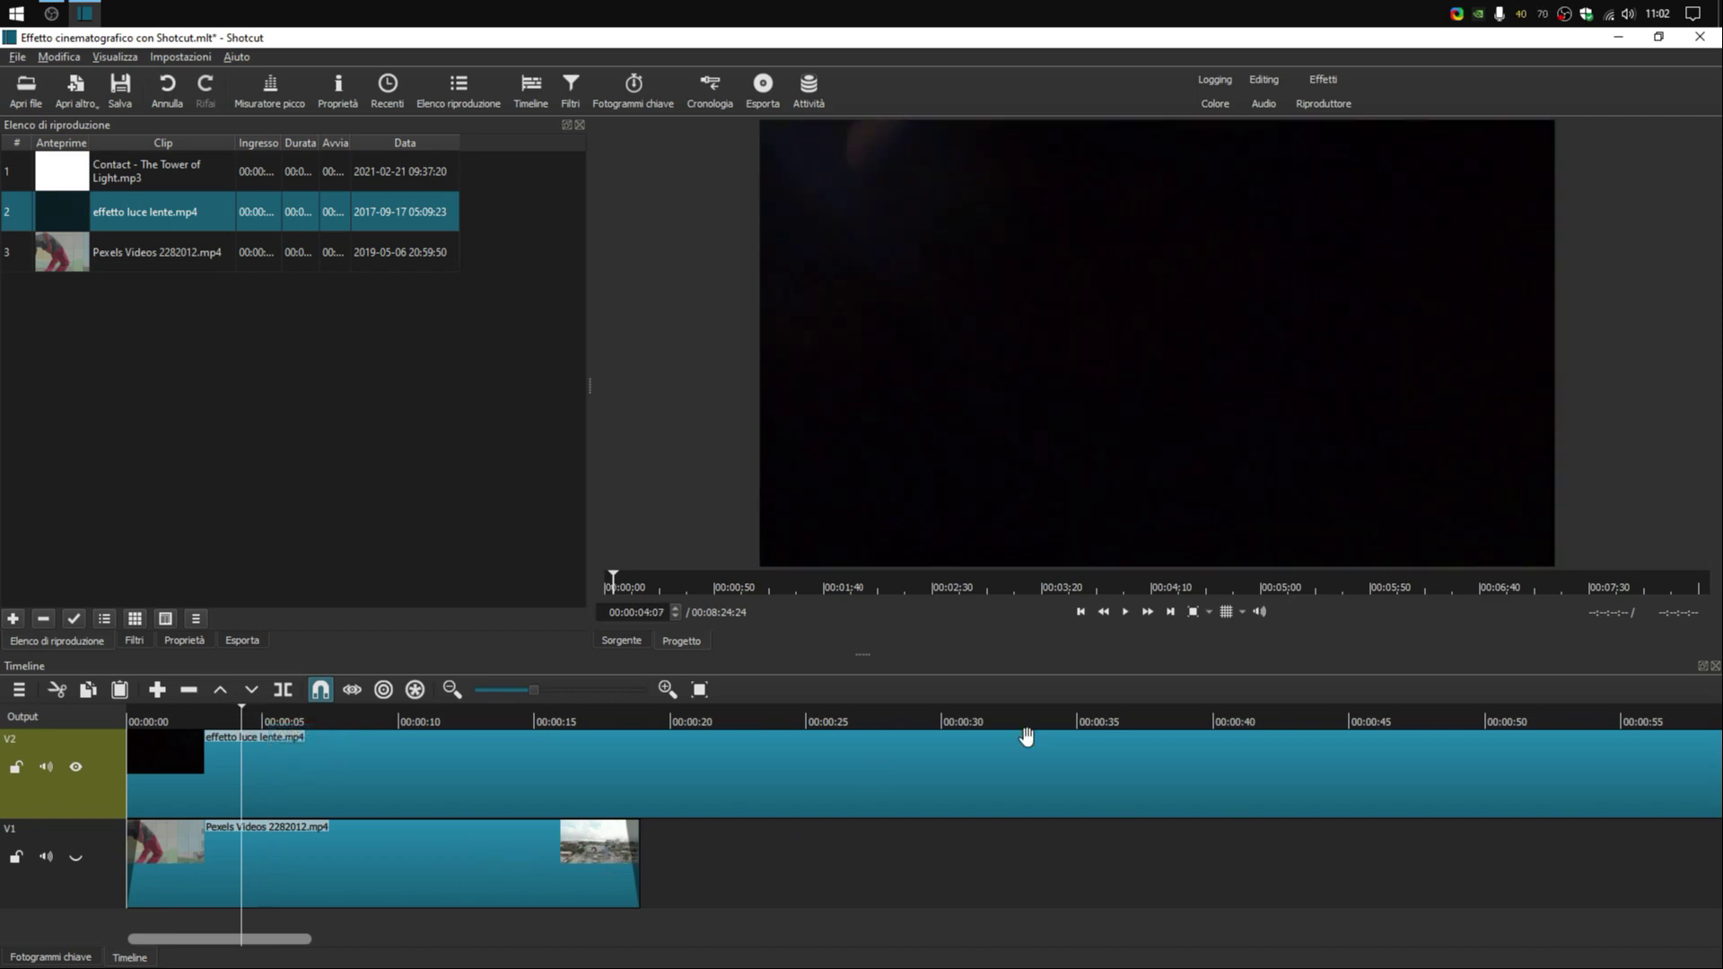
Split effetto luce lente.mp4 on V2 at the end of the Pexels clip and delete the excess part
click(1170, 614)
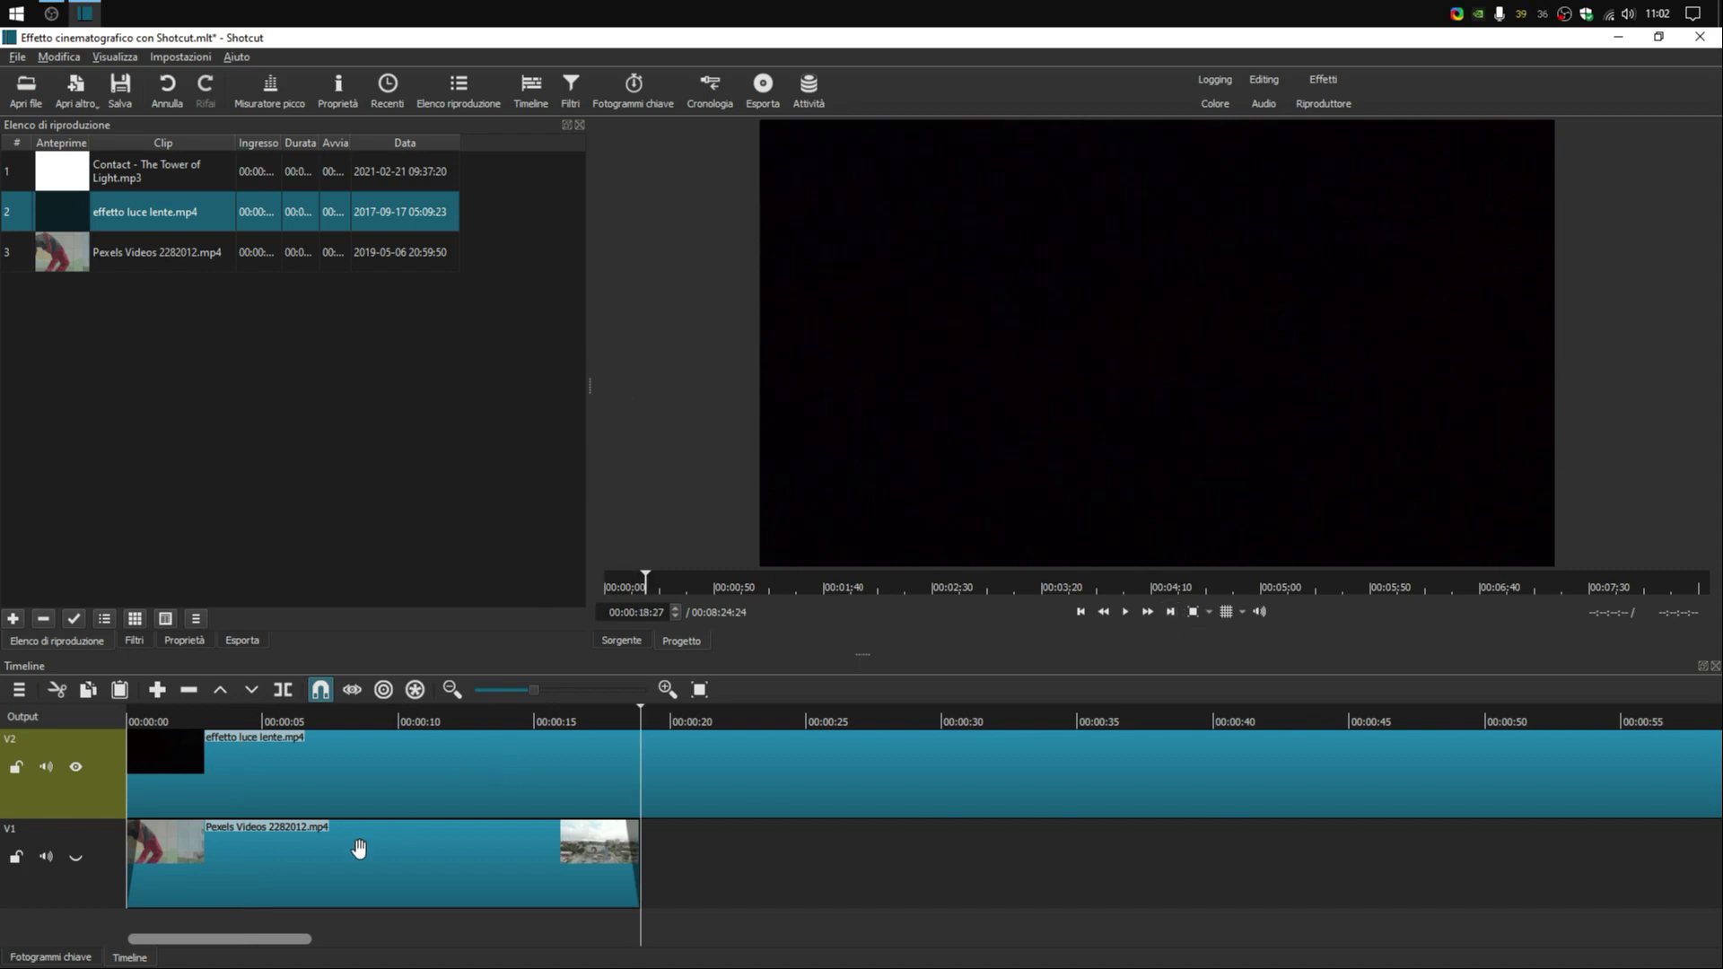
click(1171, 612)
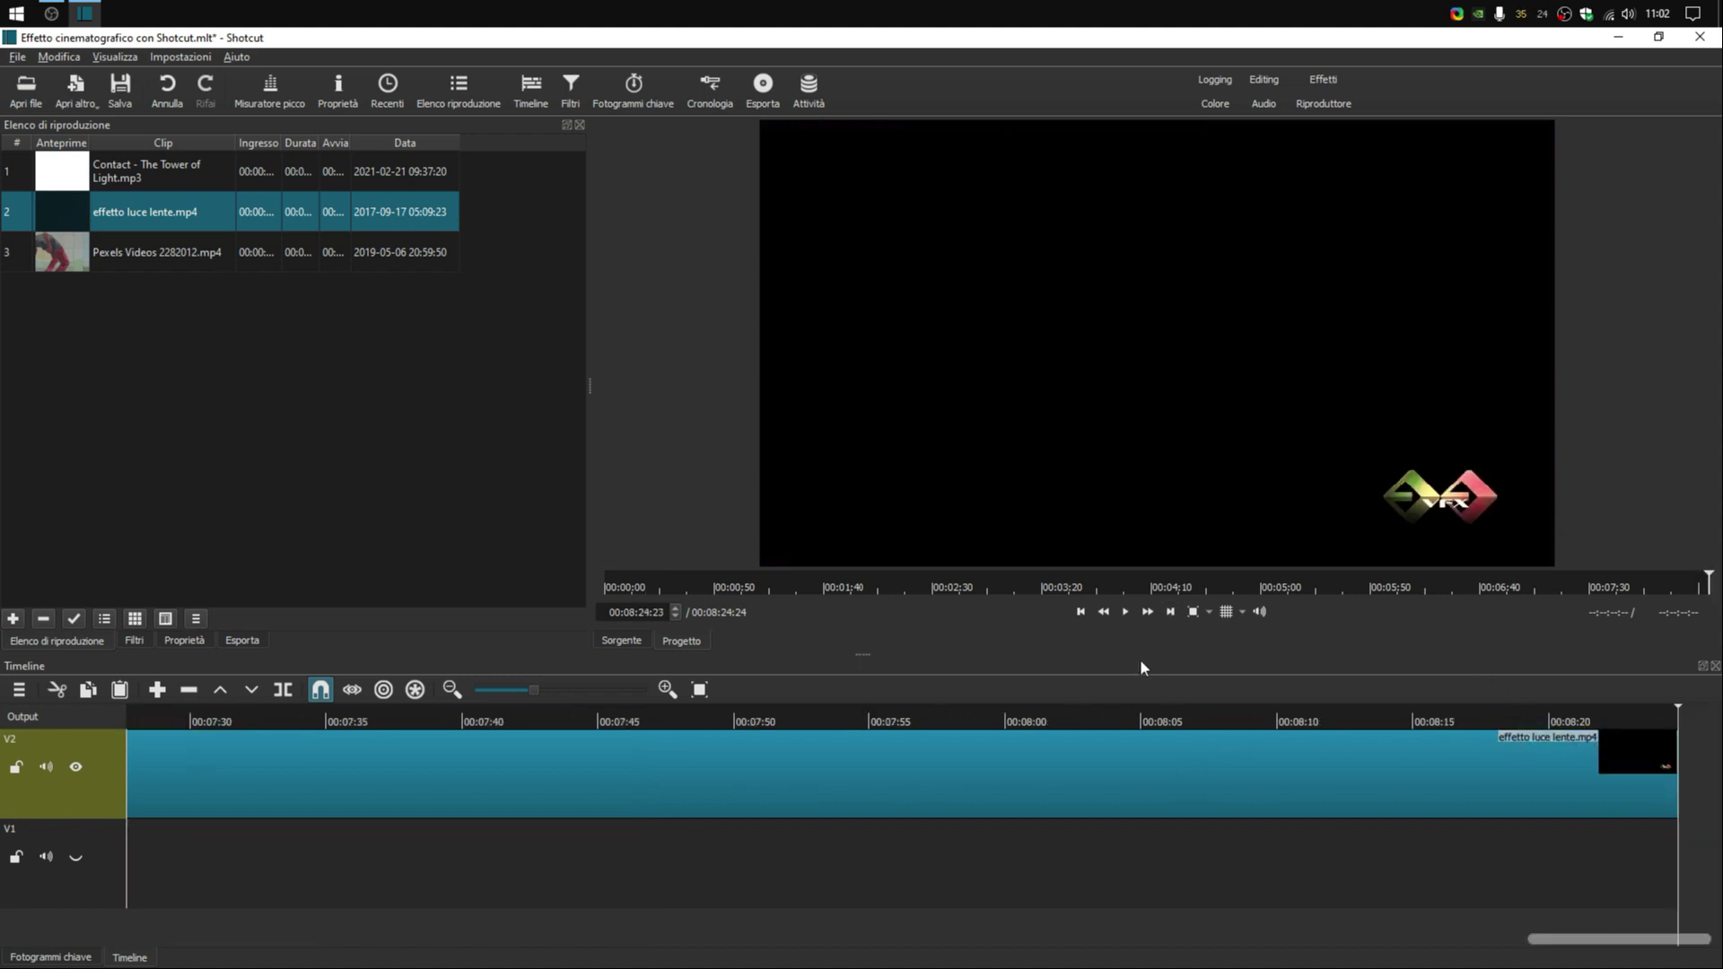
click(1082, 612)
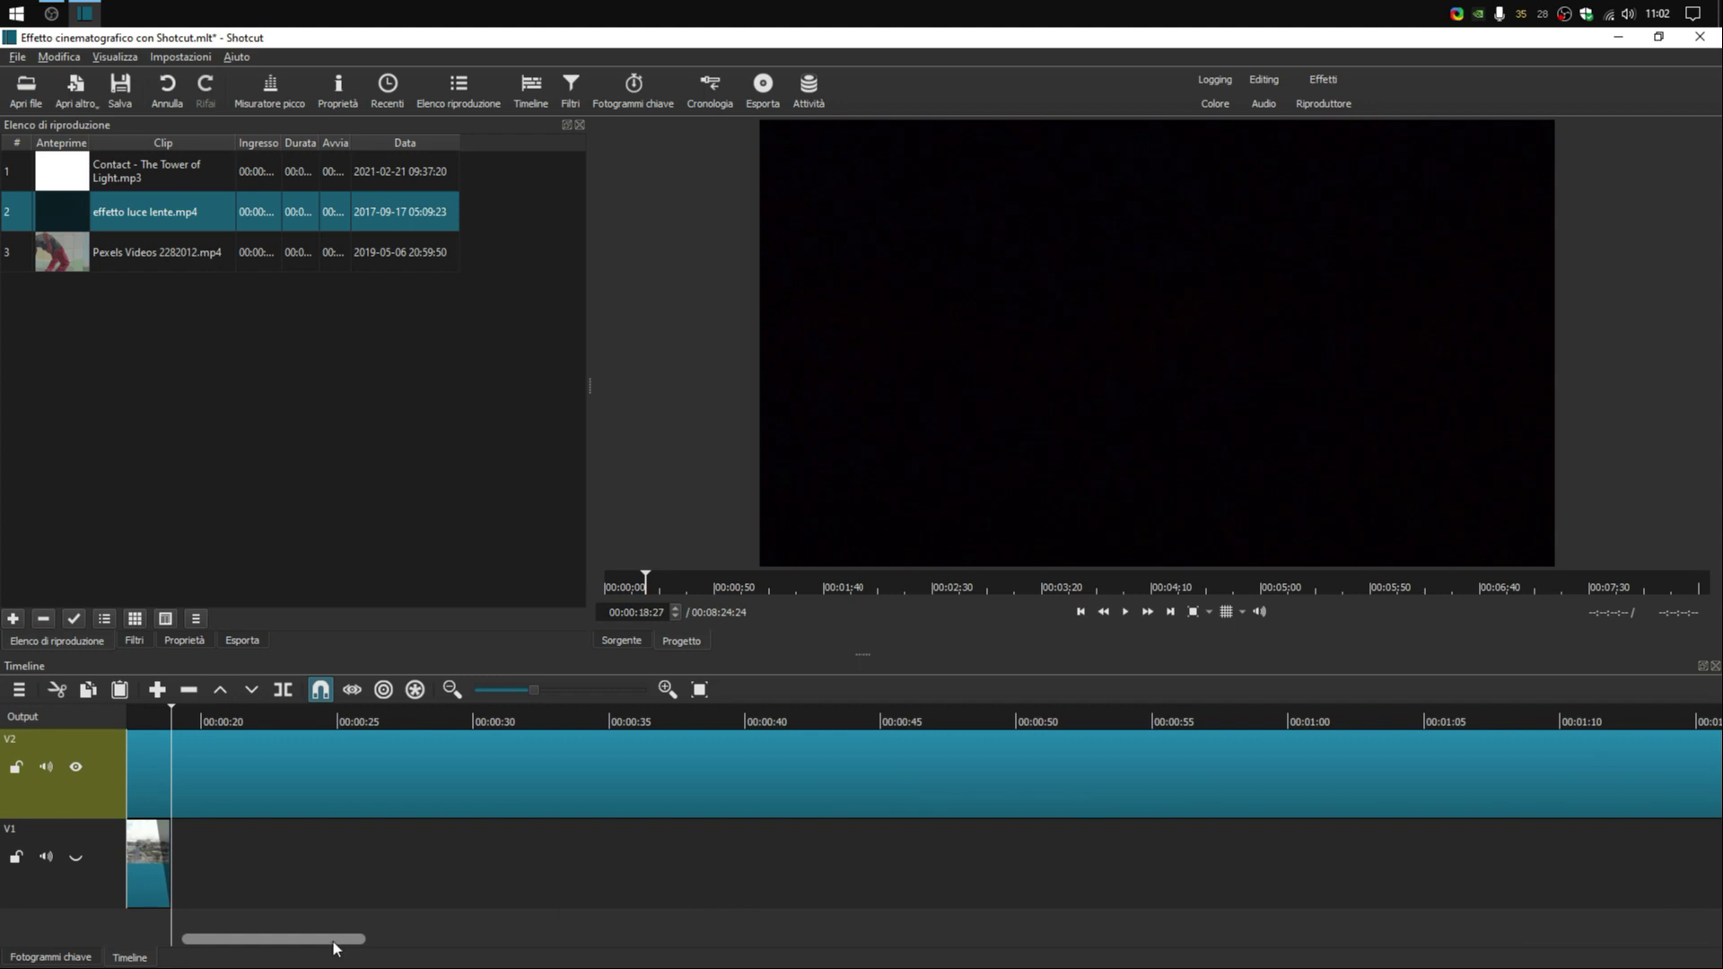
drag(347, 942, 281, 953)
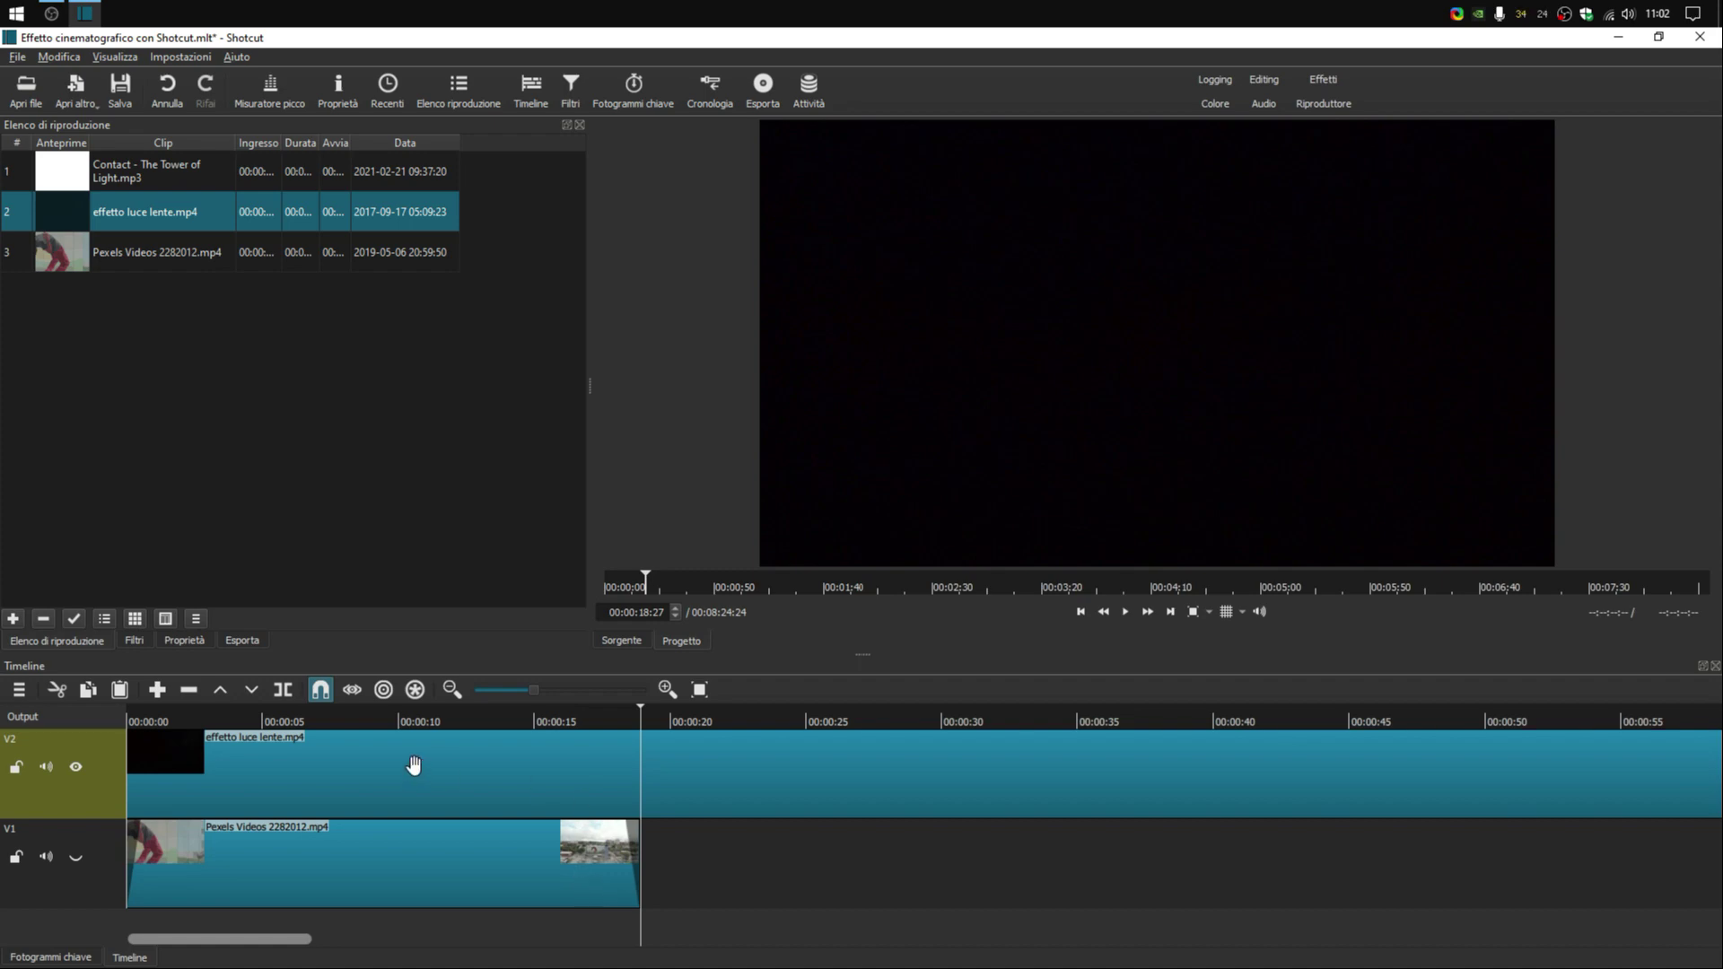
click(282, 689)
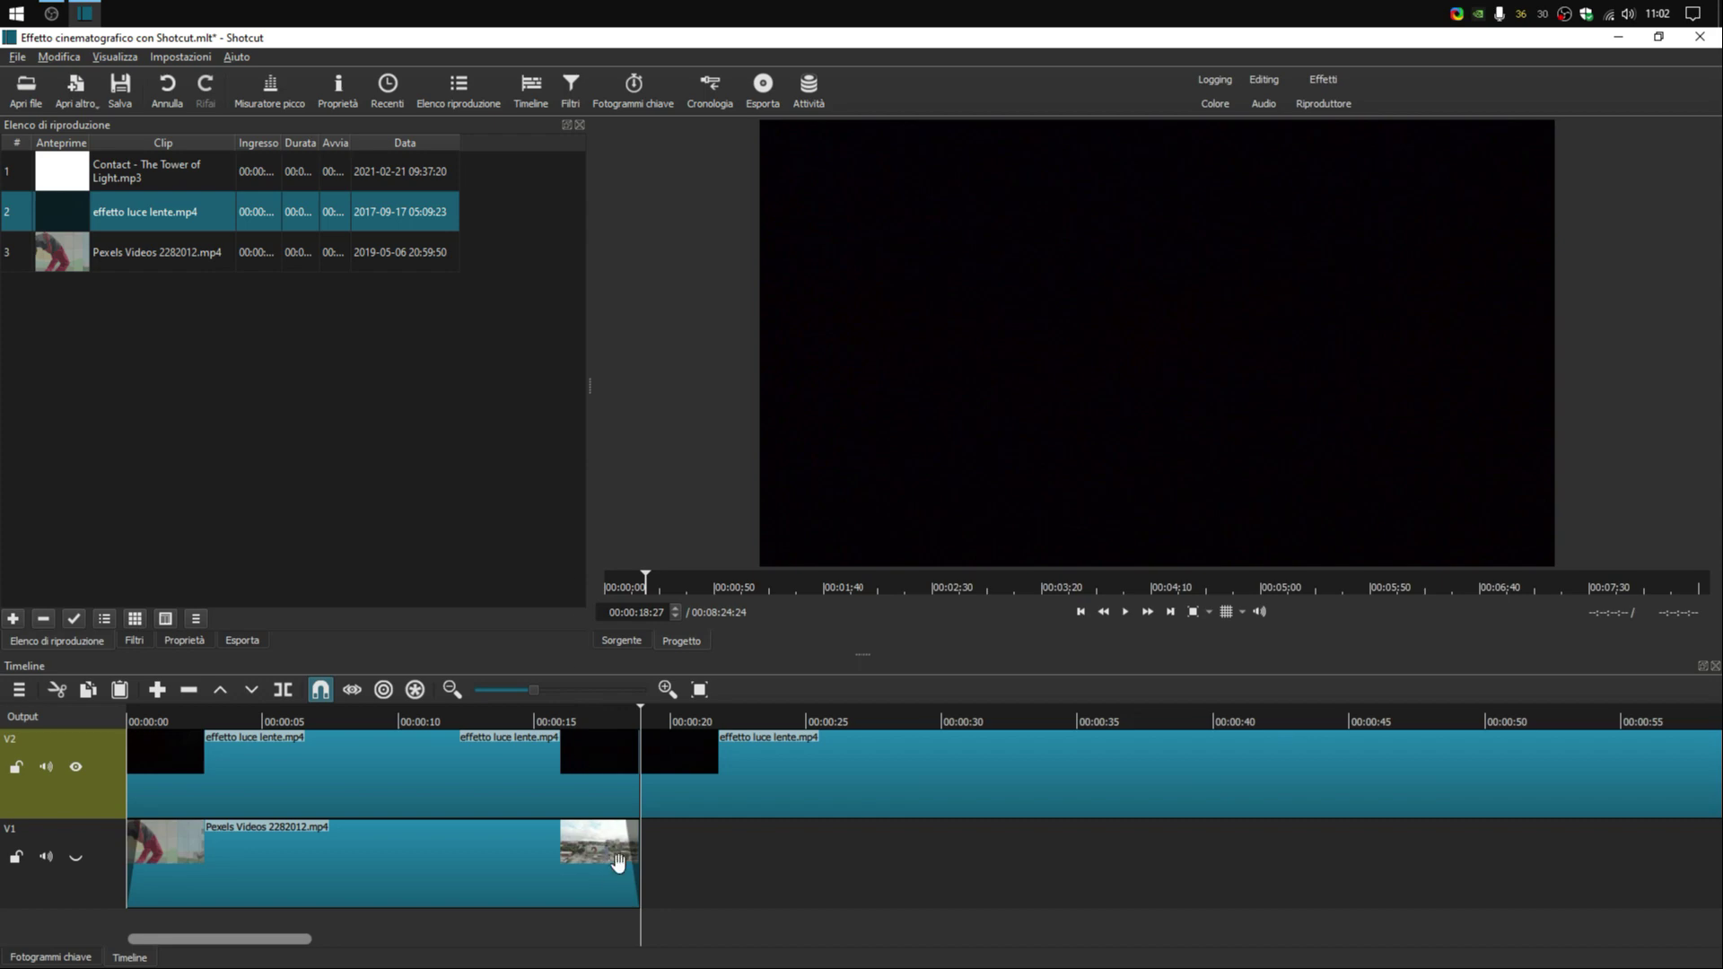
click(741, 788)
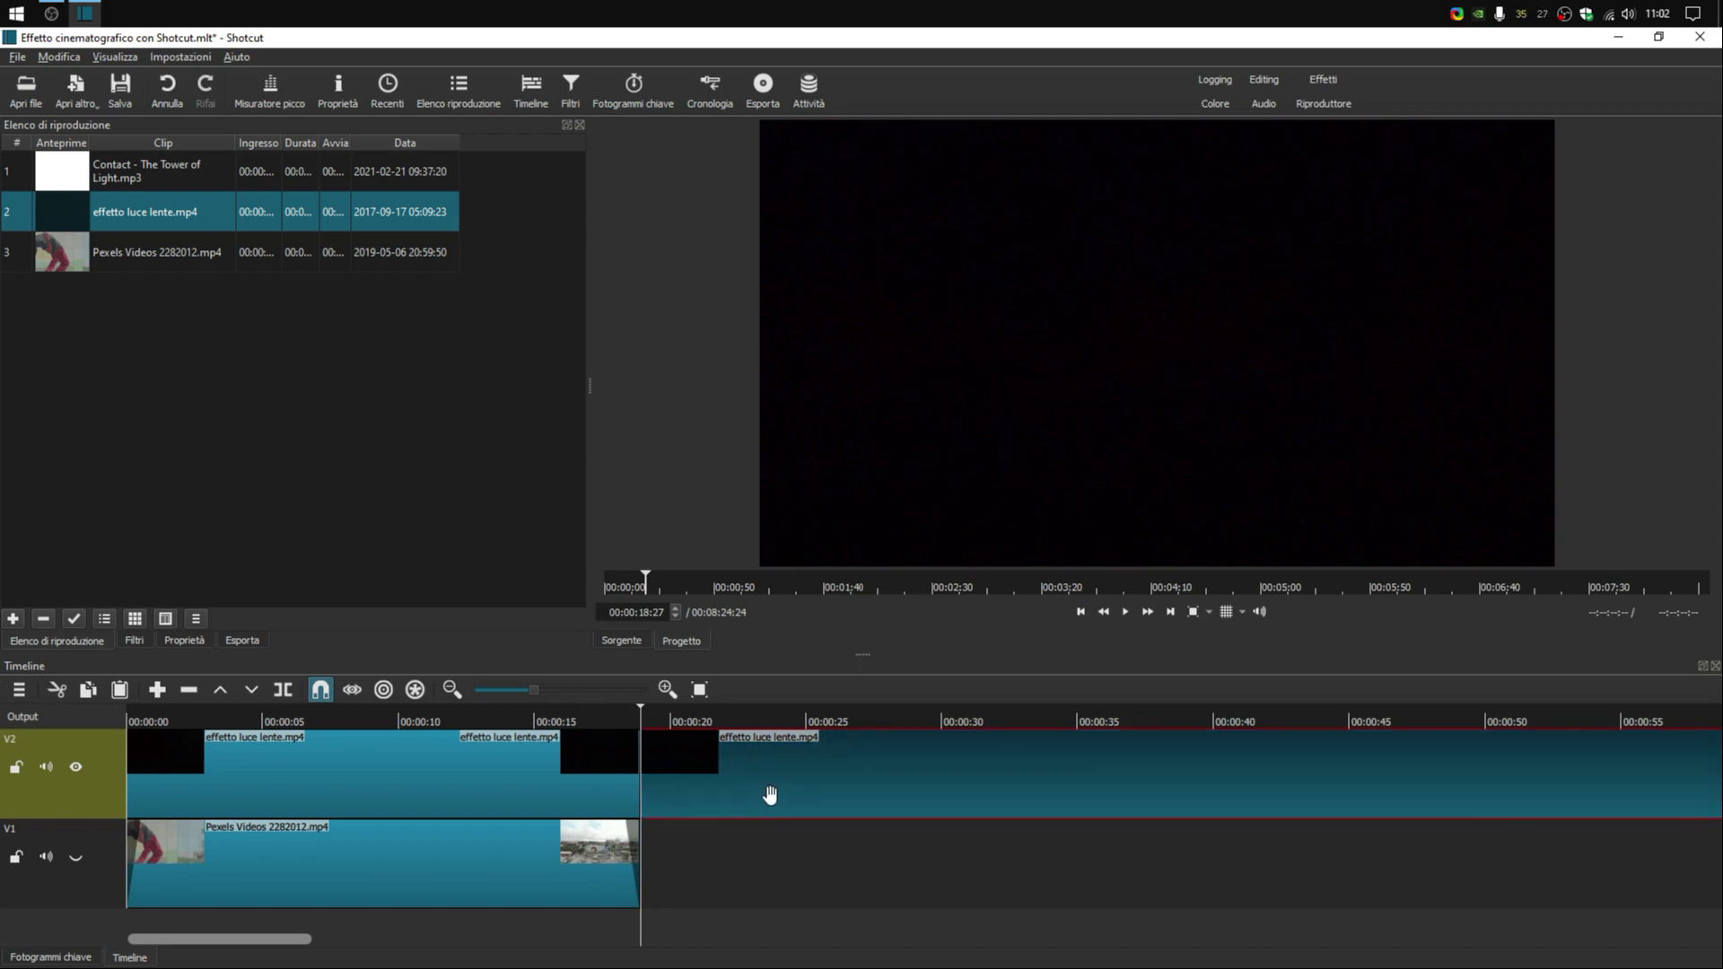
key(Delete)
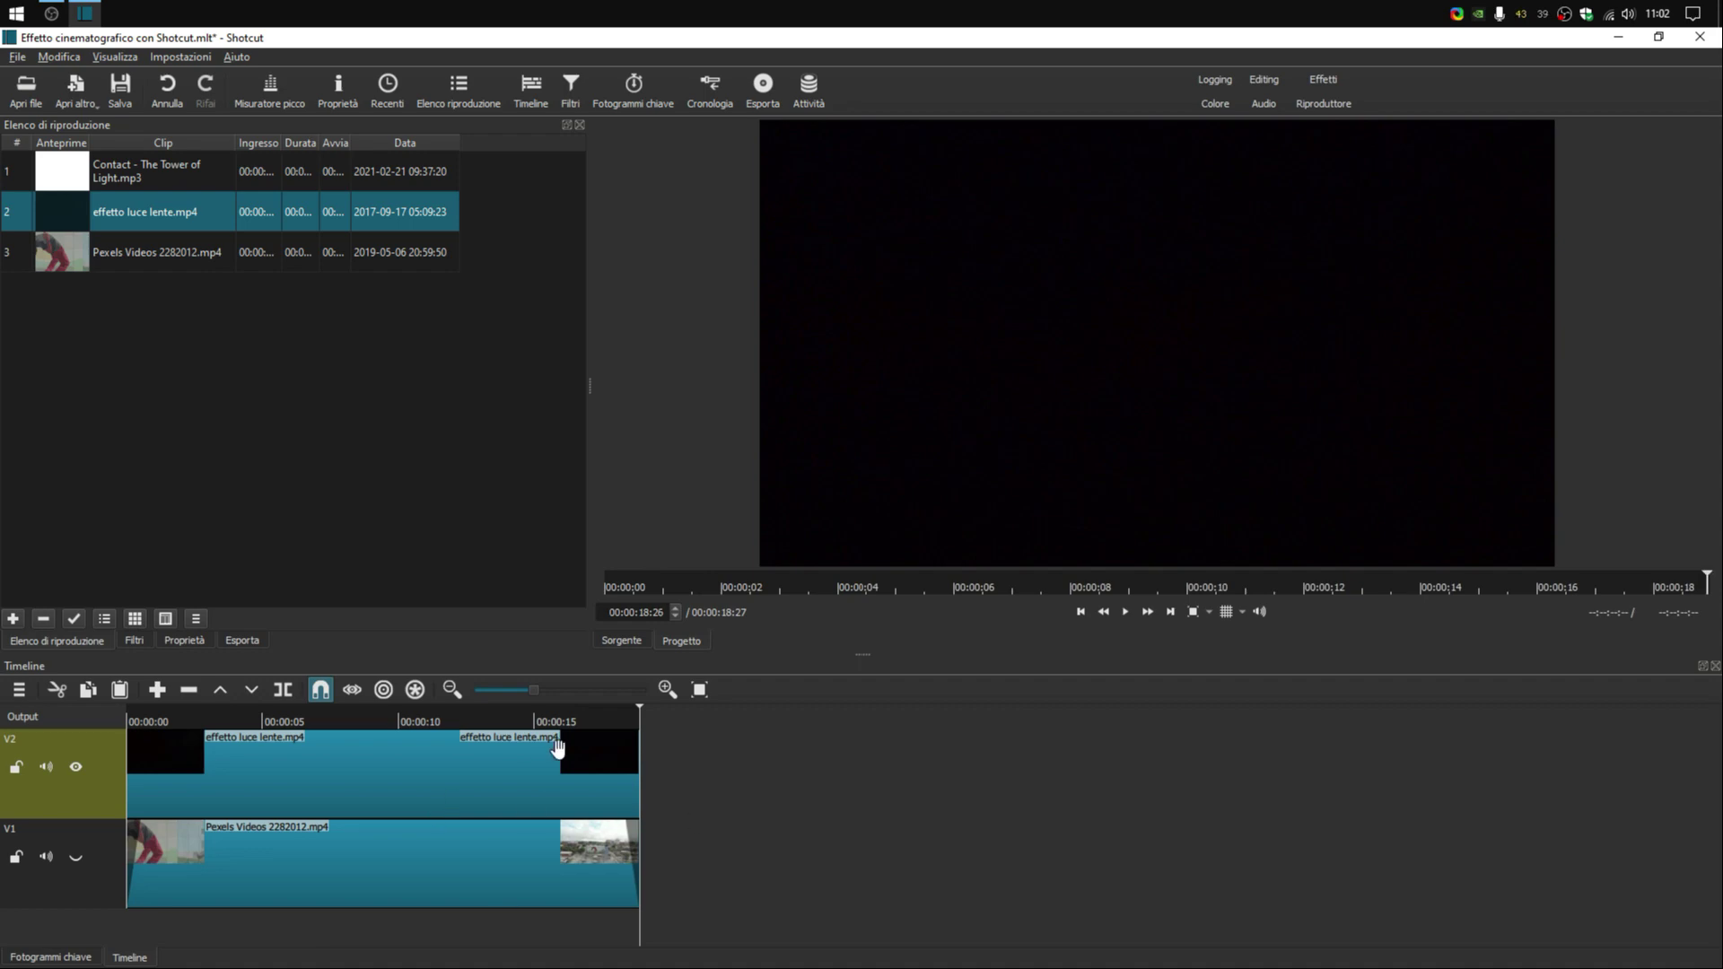
Add the Opacità filter to effetto luce lente.mp4 on track V2 and set its level to 27%
click(362, 716)
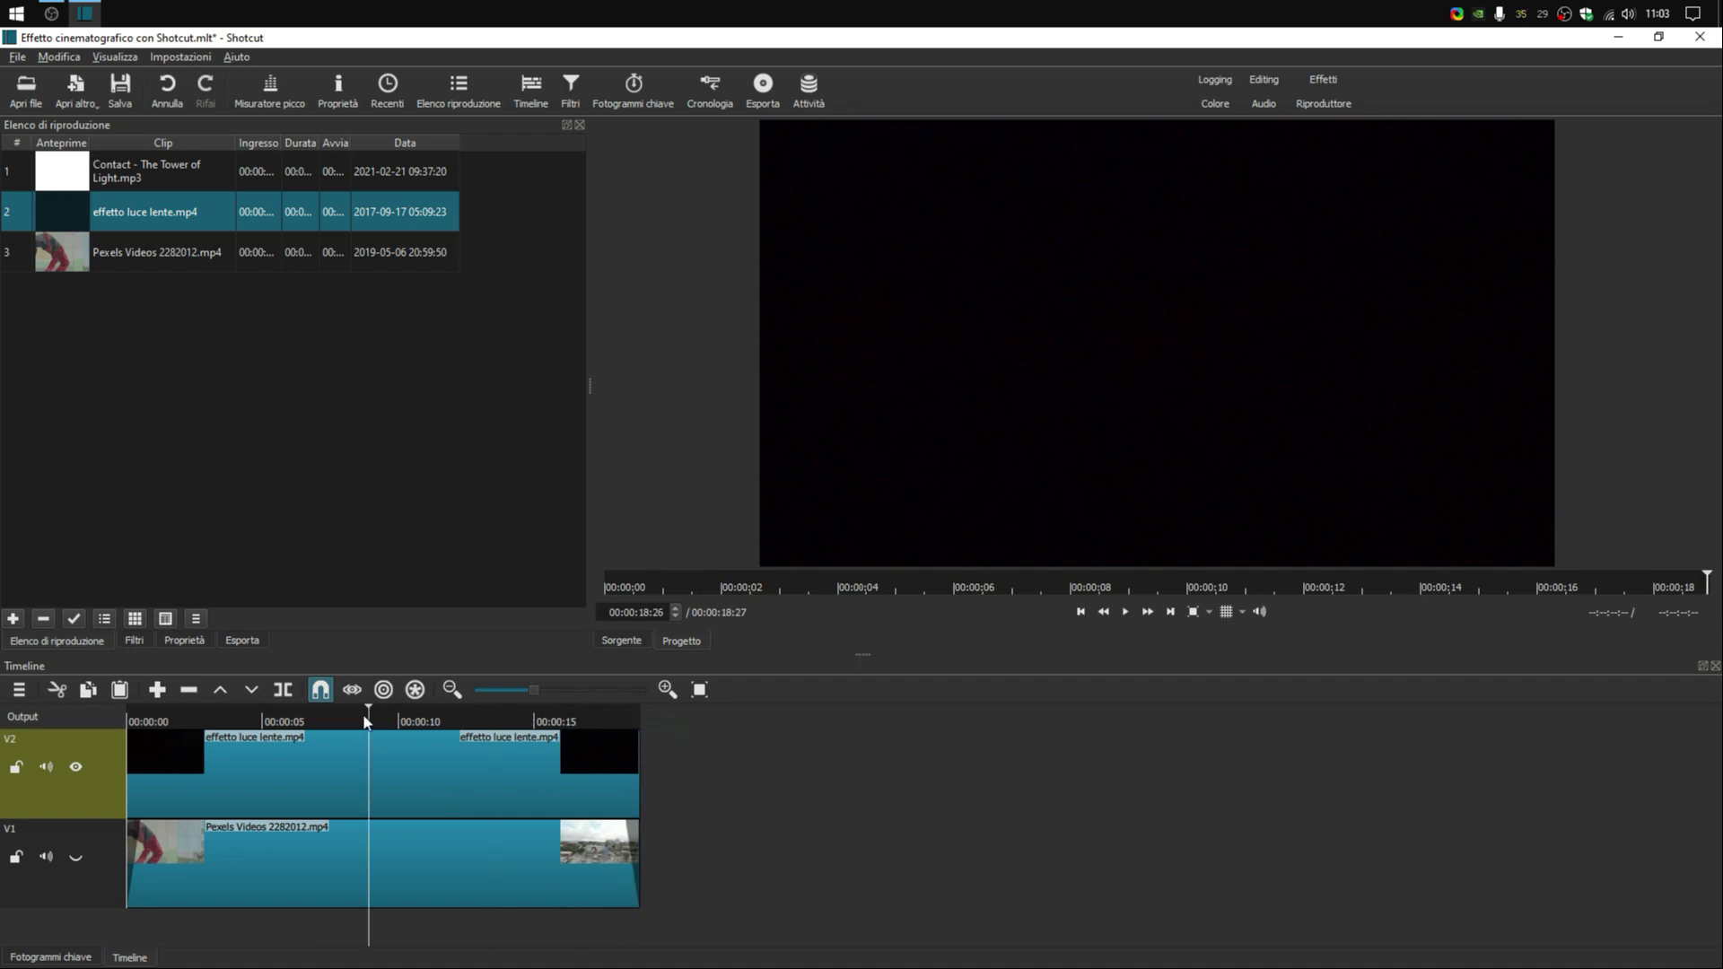
click(449, 802)
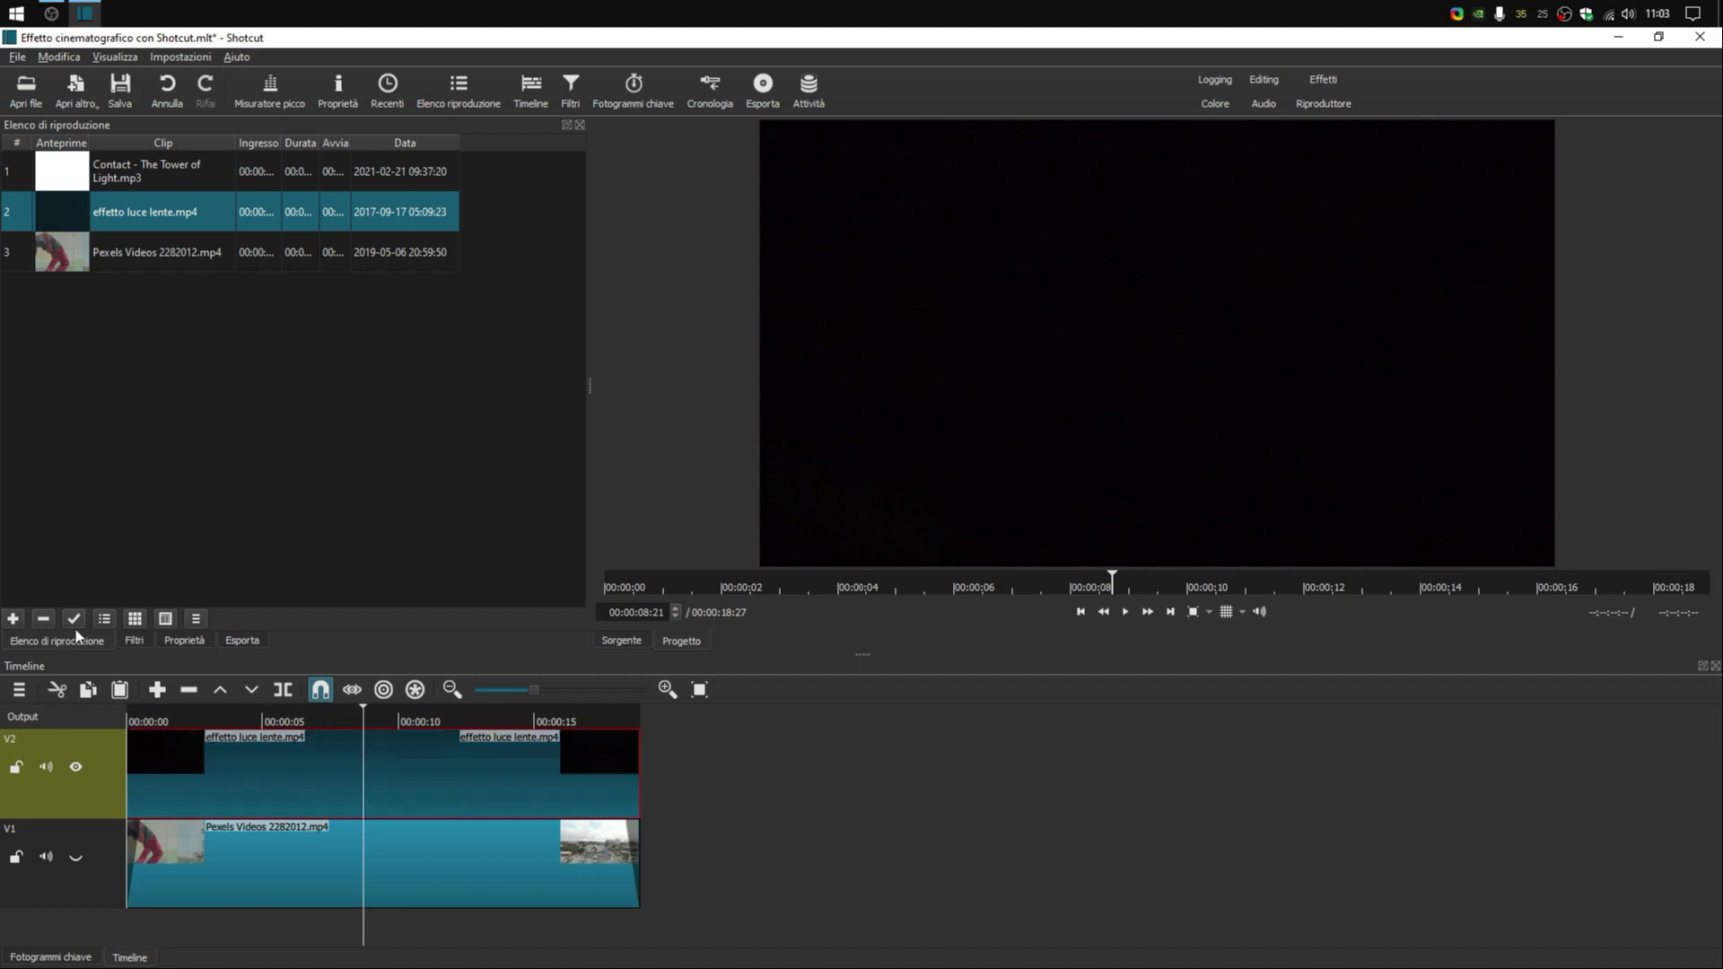
click(133, 641)
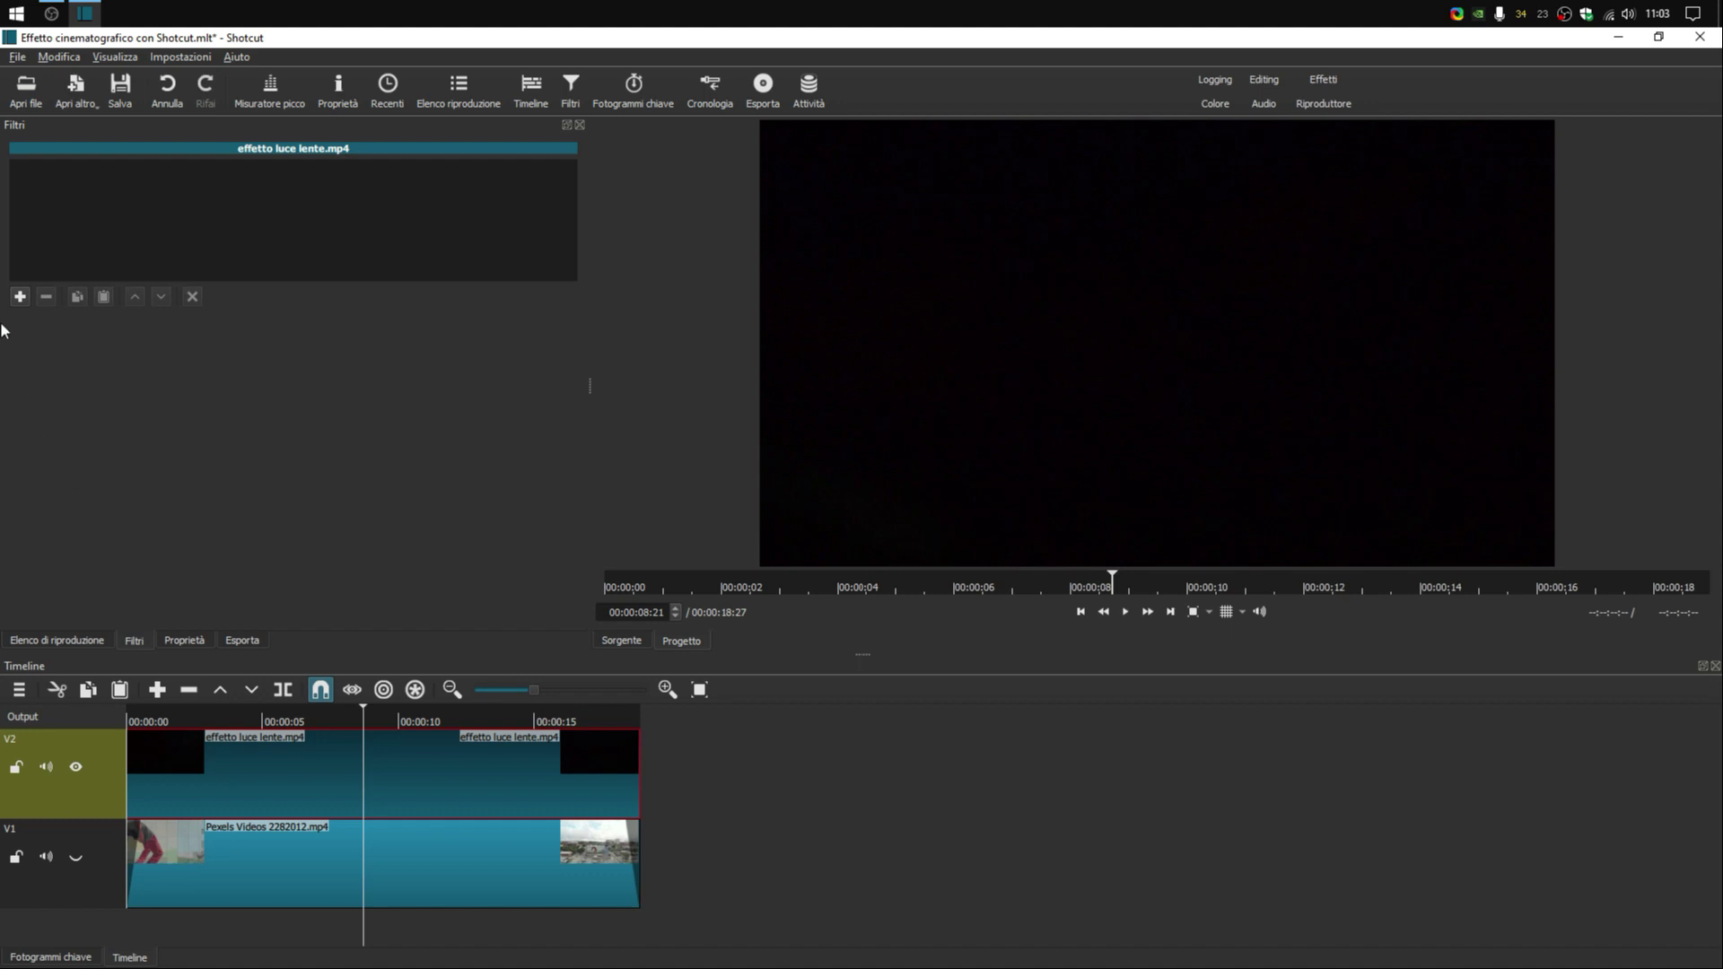
click(19, 296)
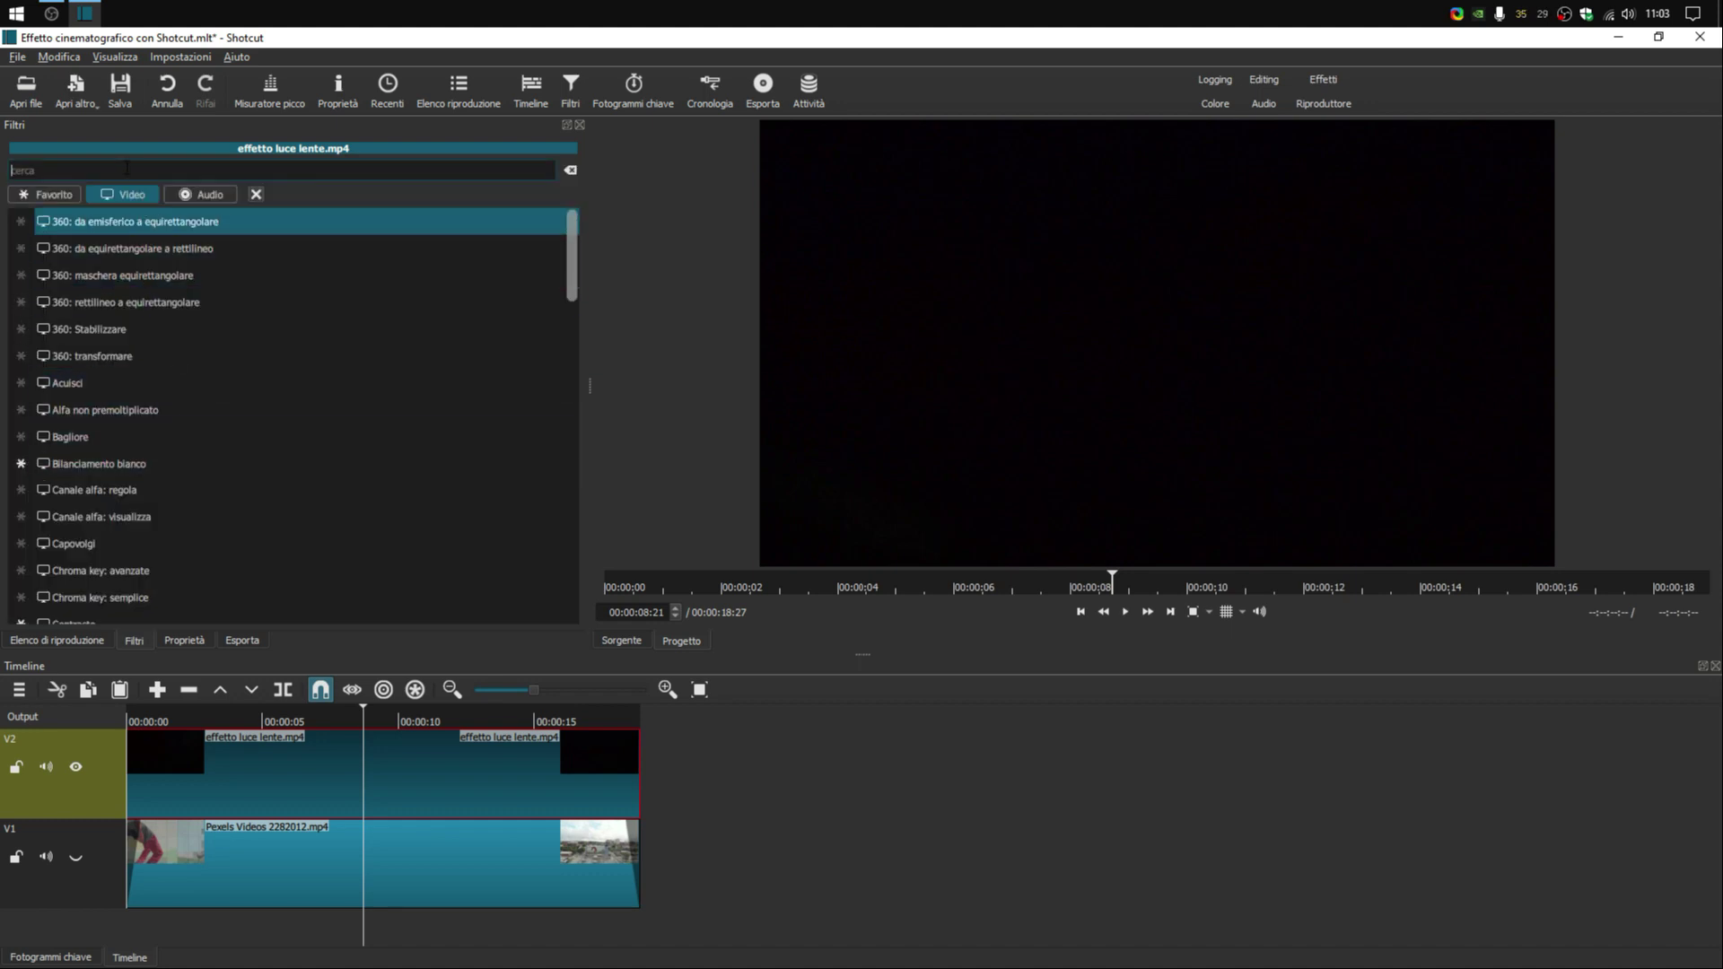
text(op)
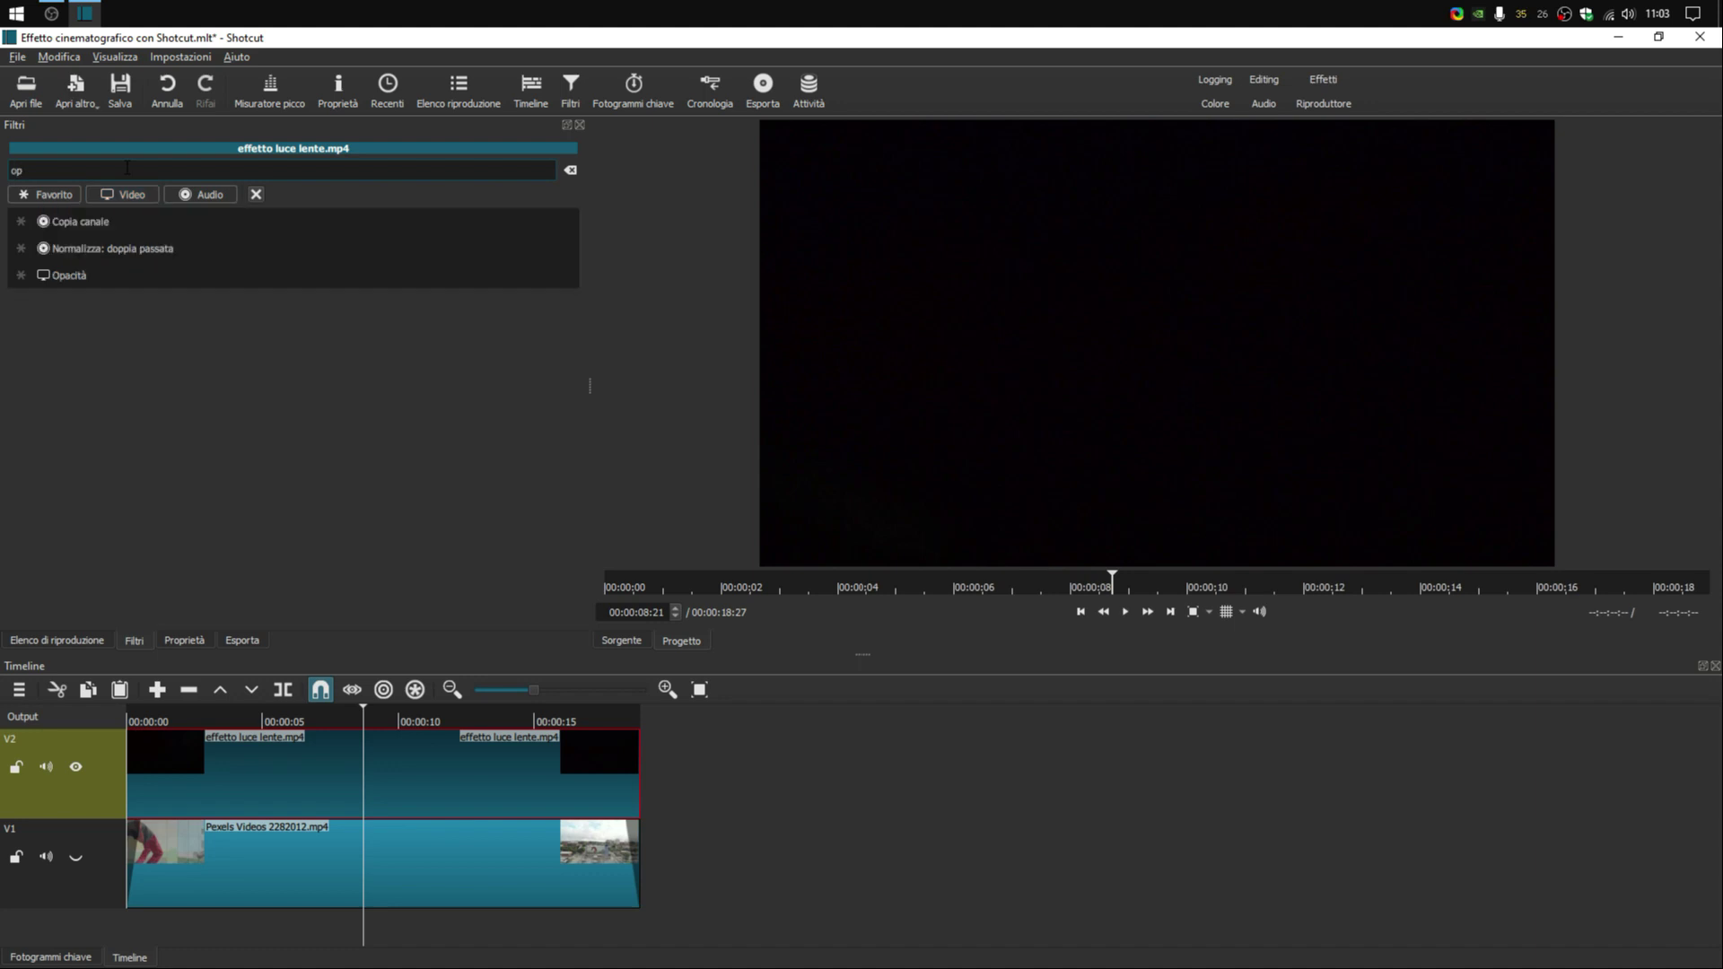
click(79, 275)
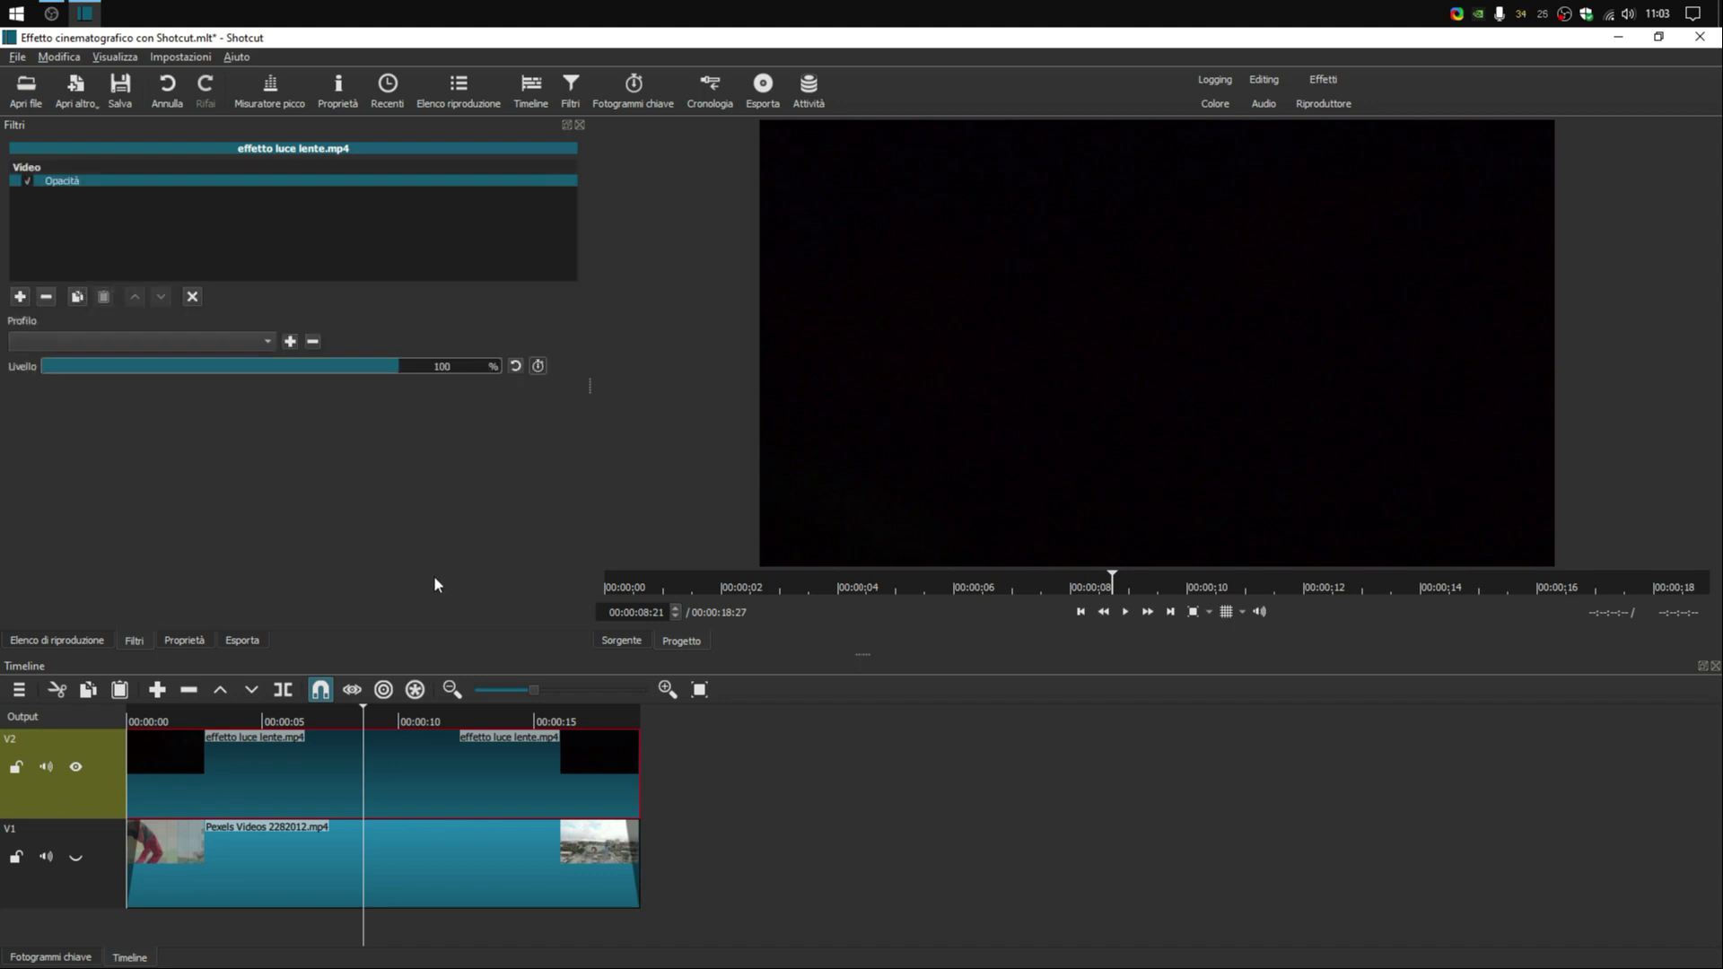
click(140, 367)
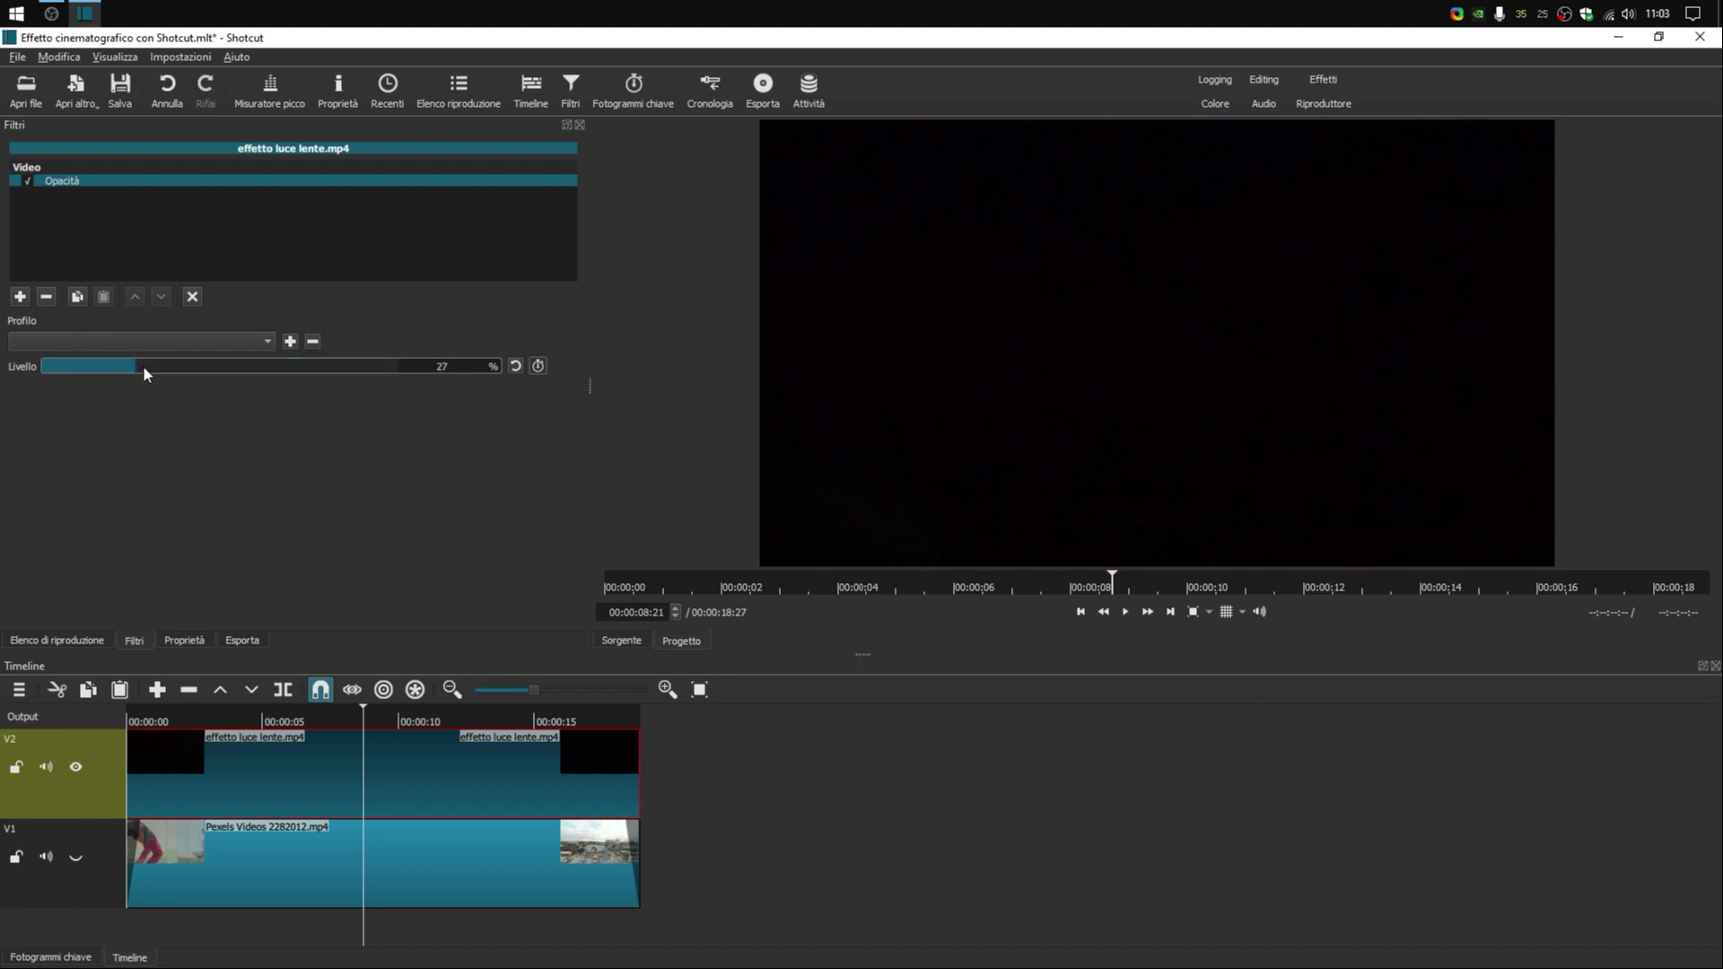
Show track V1 again, scrub through the timeline to check the blended lens light, and set the overlay's opacity level to 33%
drag(362, 711, 174, 702)
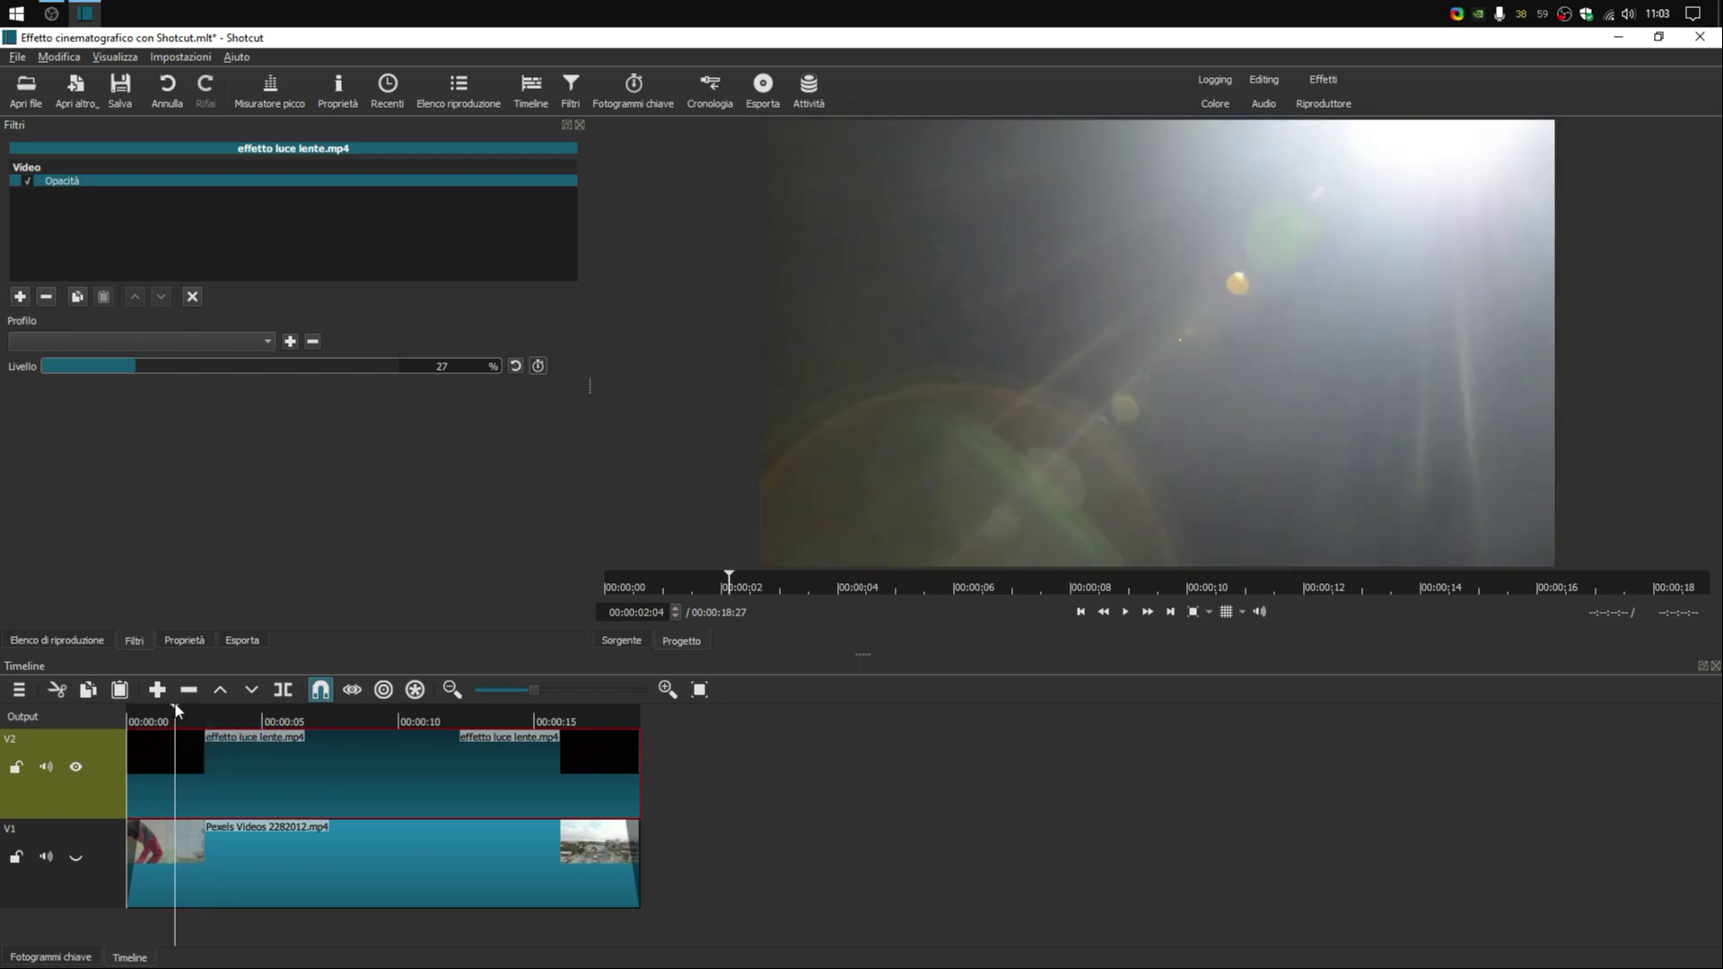
click(79, 863)
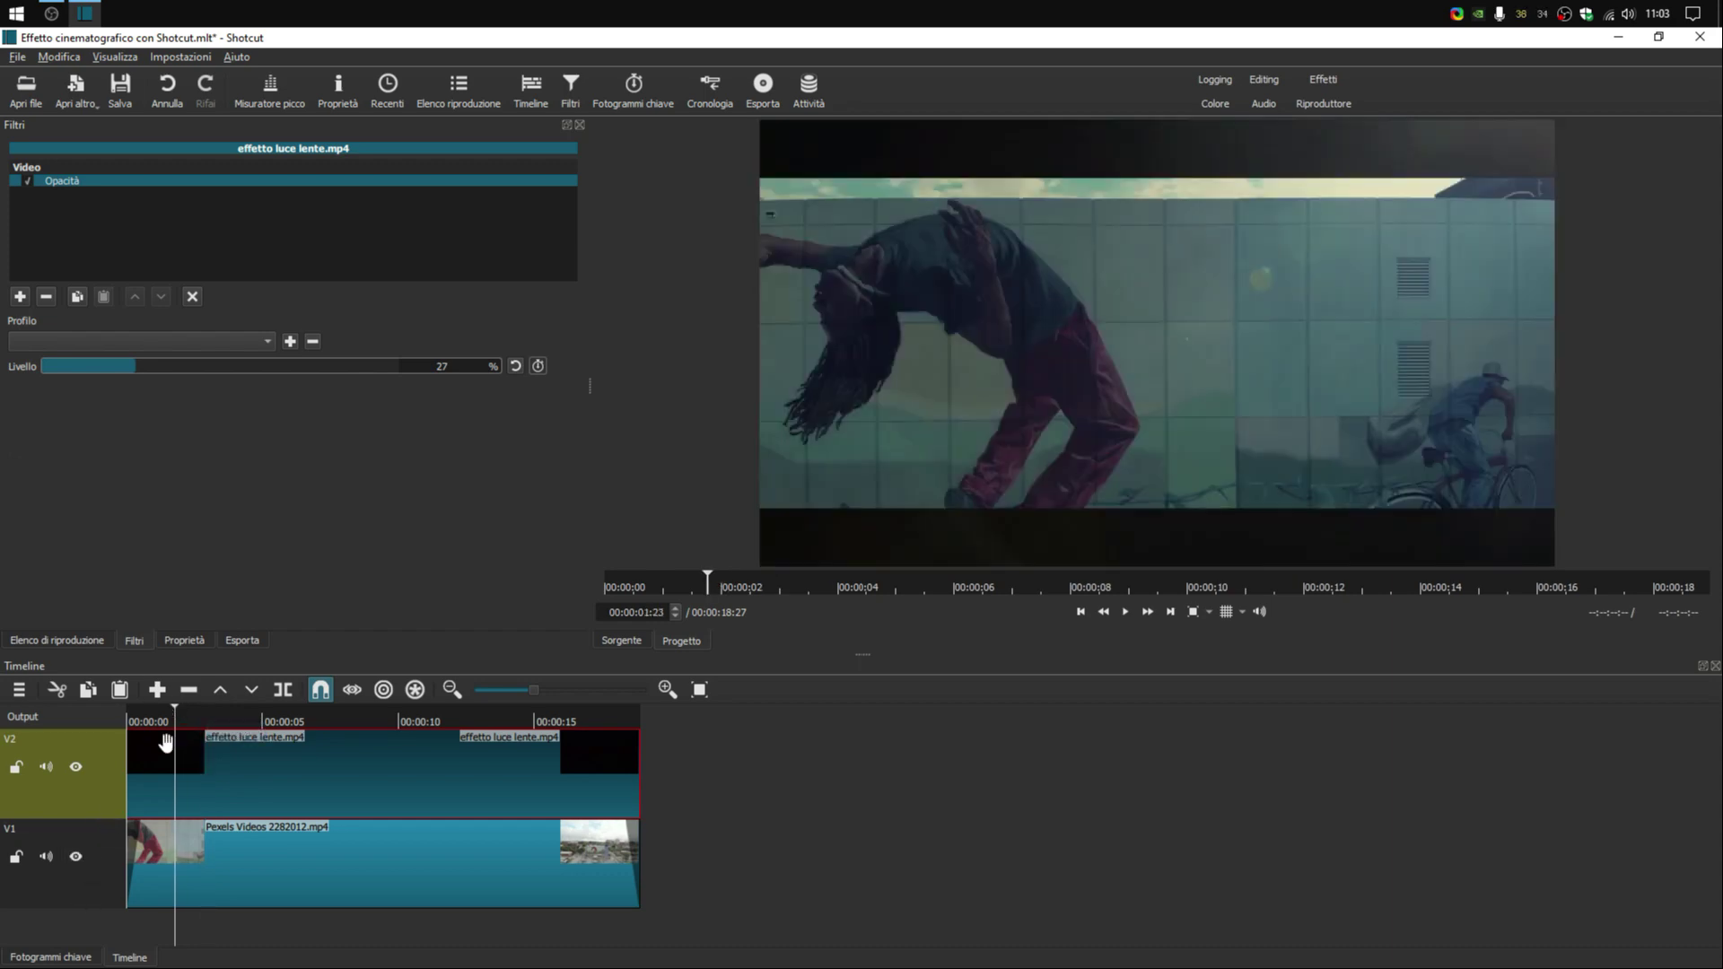
drag(174, 708, 345, 709)
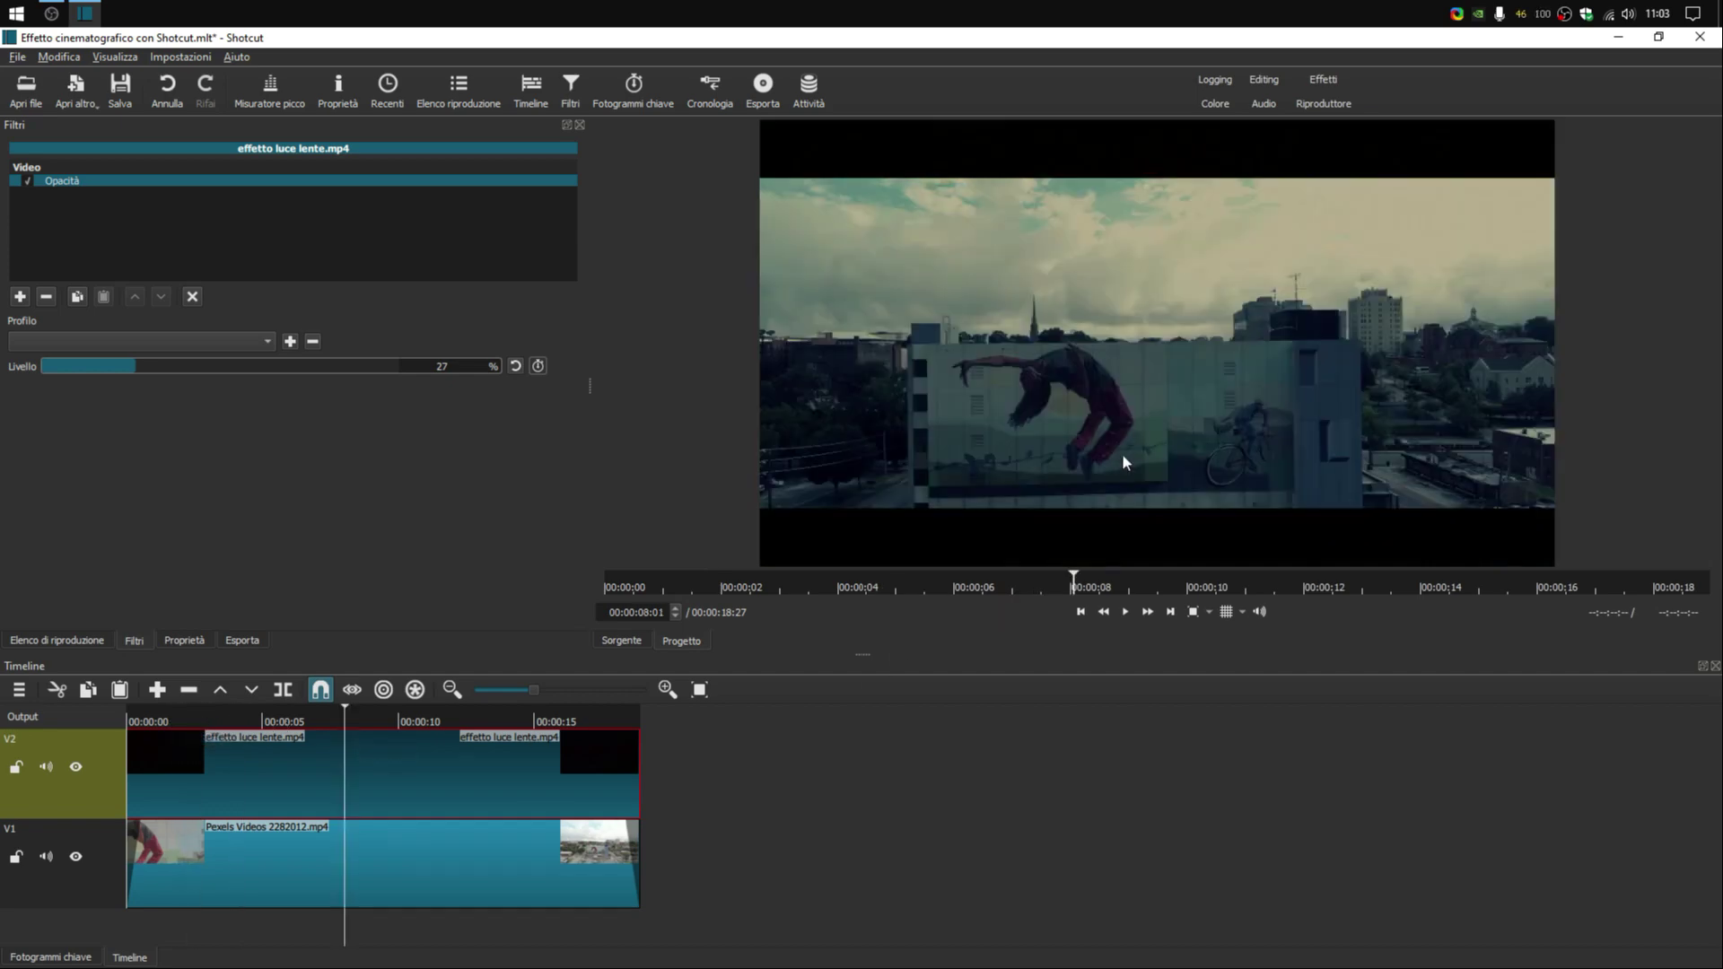
drag(343, 703, 195, 703)
drag(486, 723, 607, 716)
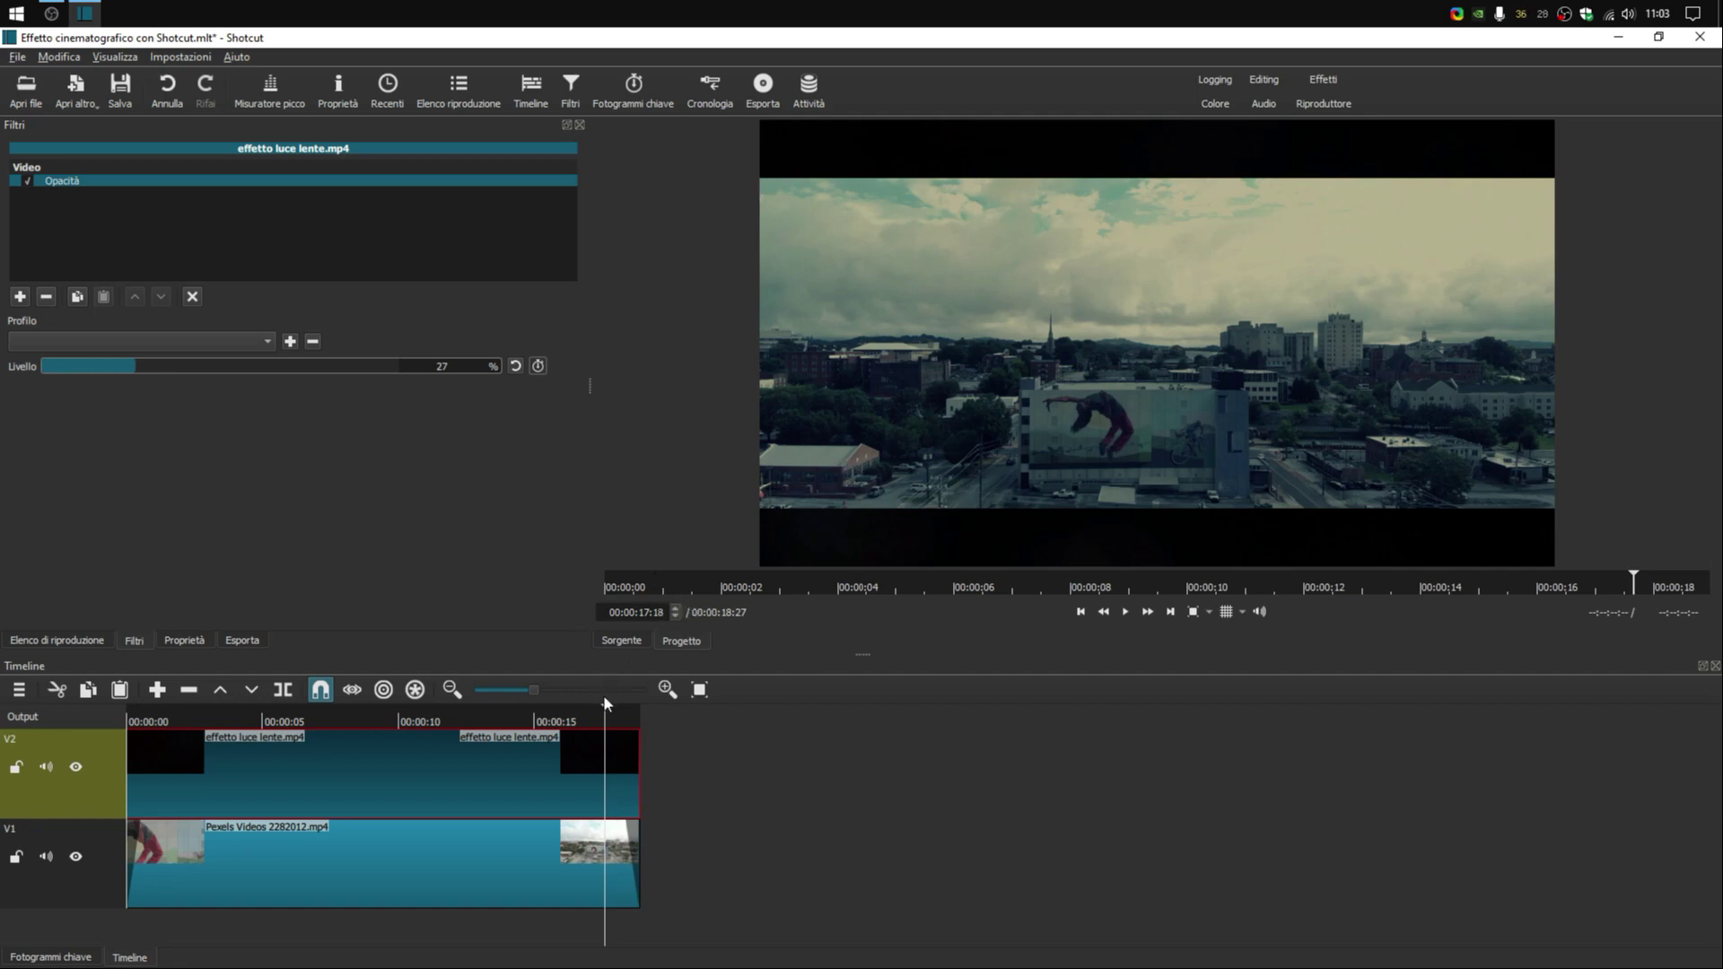
drag(601, 704, 246, 724)
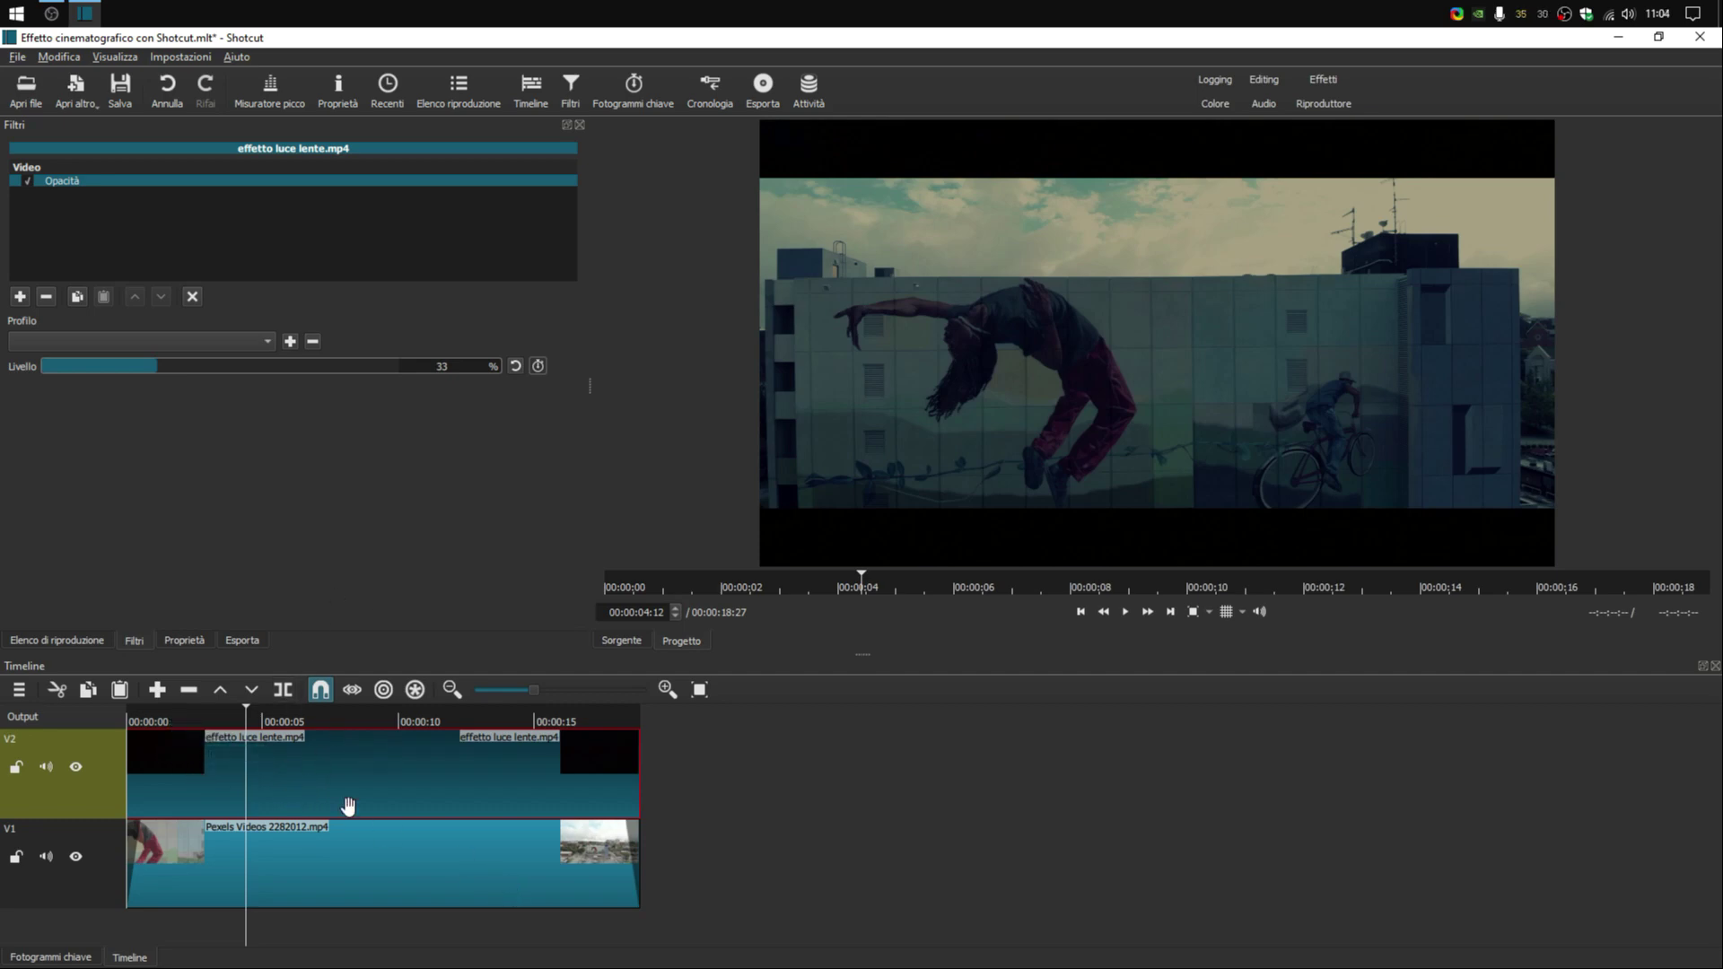
Add the Dimensione, Posizione & Rotazione filter to the overlay and fit it between the letterbox bars, at position -2, 134 and size 1926 x 801
click(19, 296)
scroll(174, 430, down, 3)
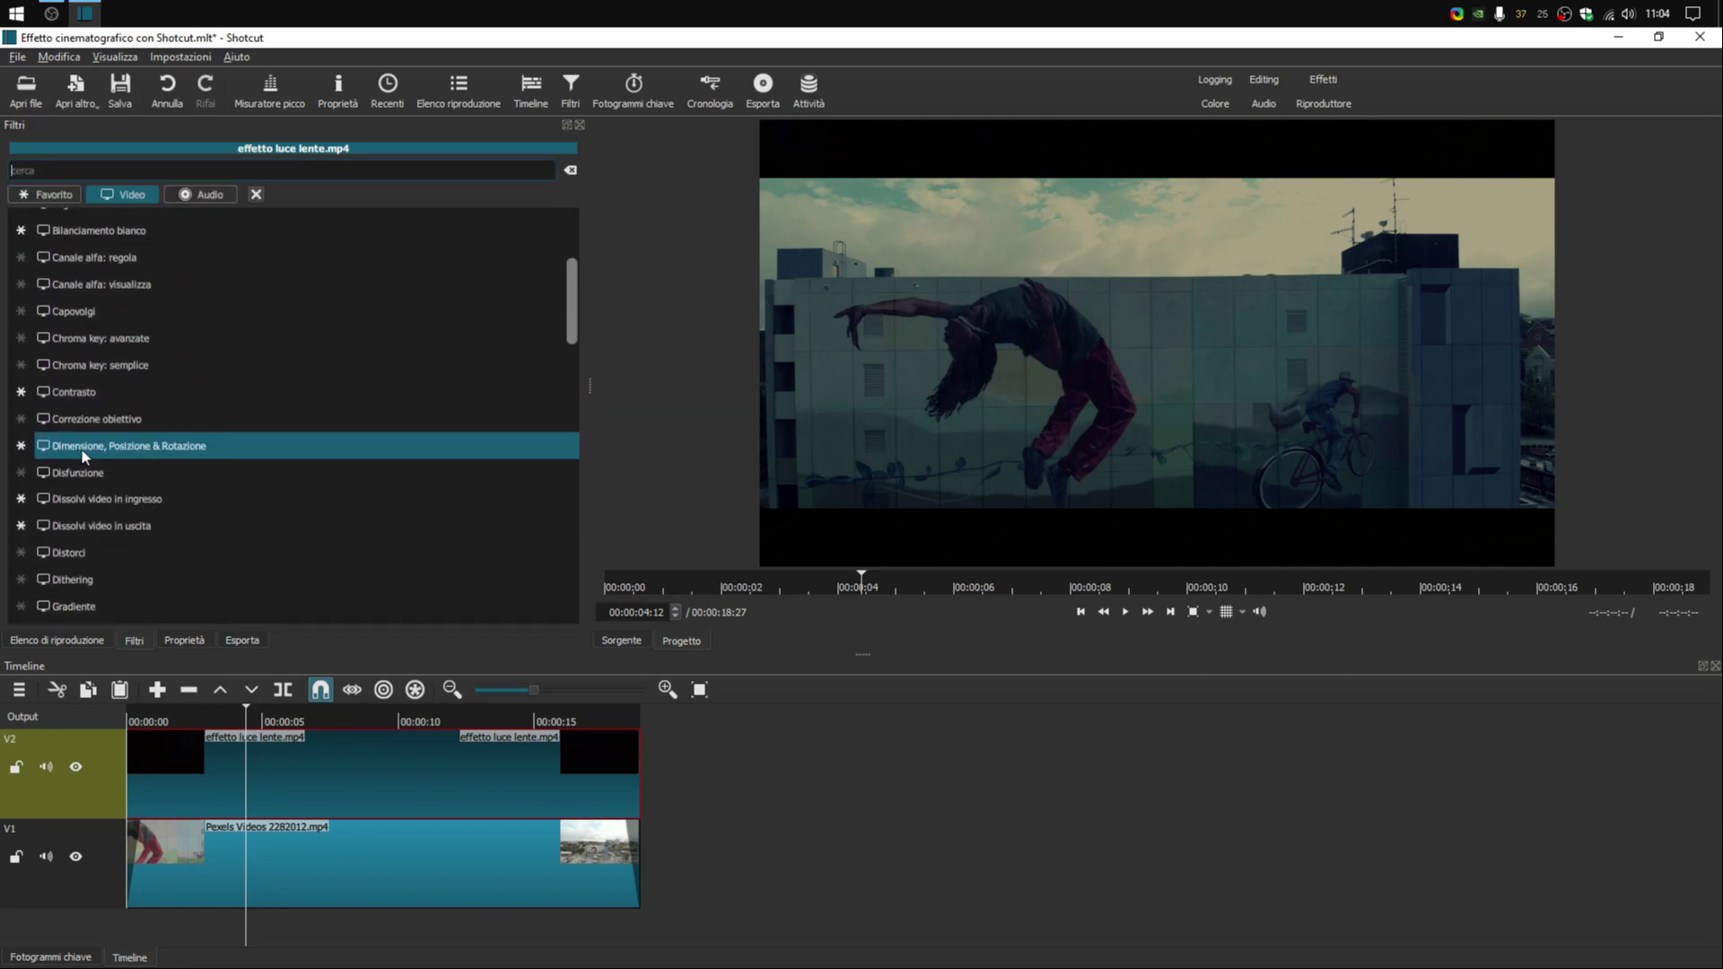
click(135, 445)
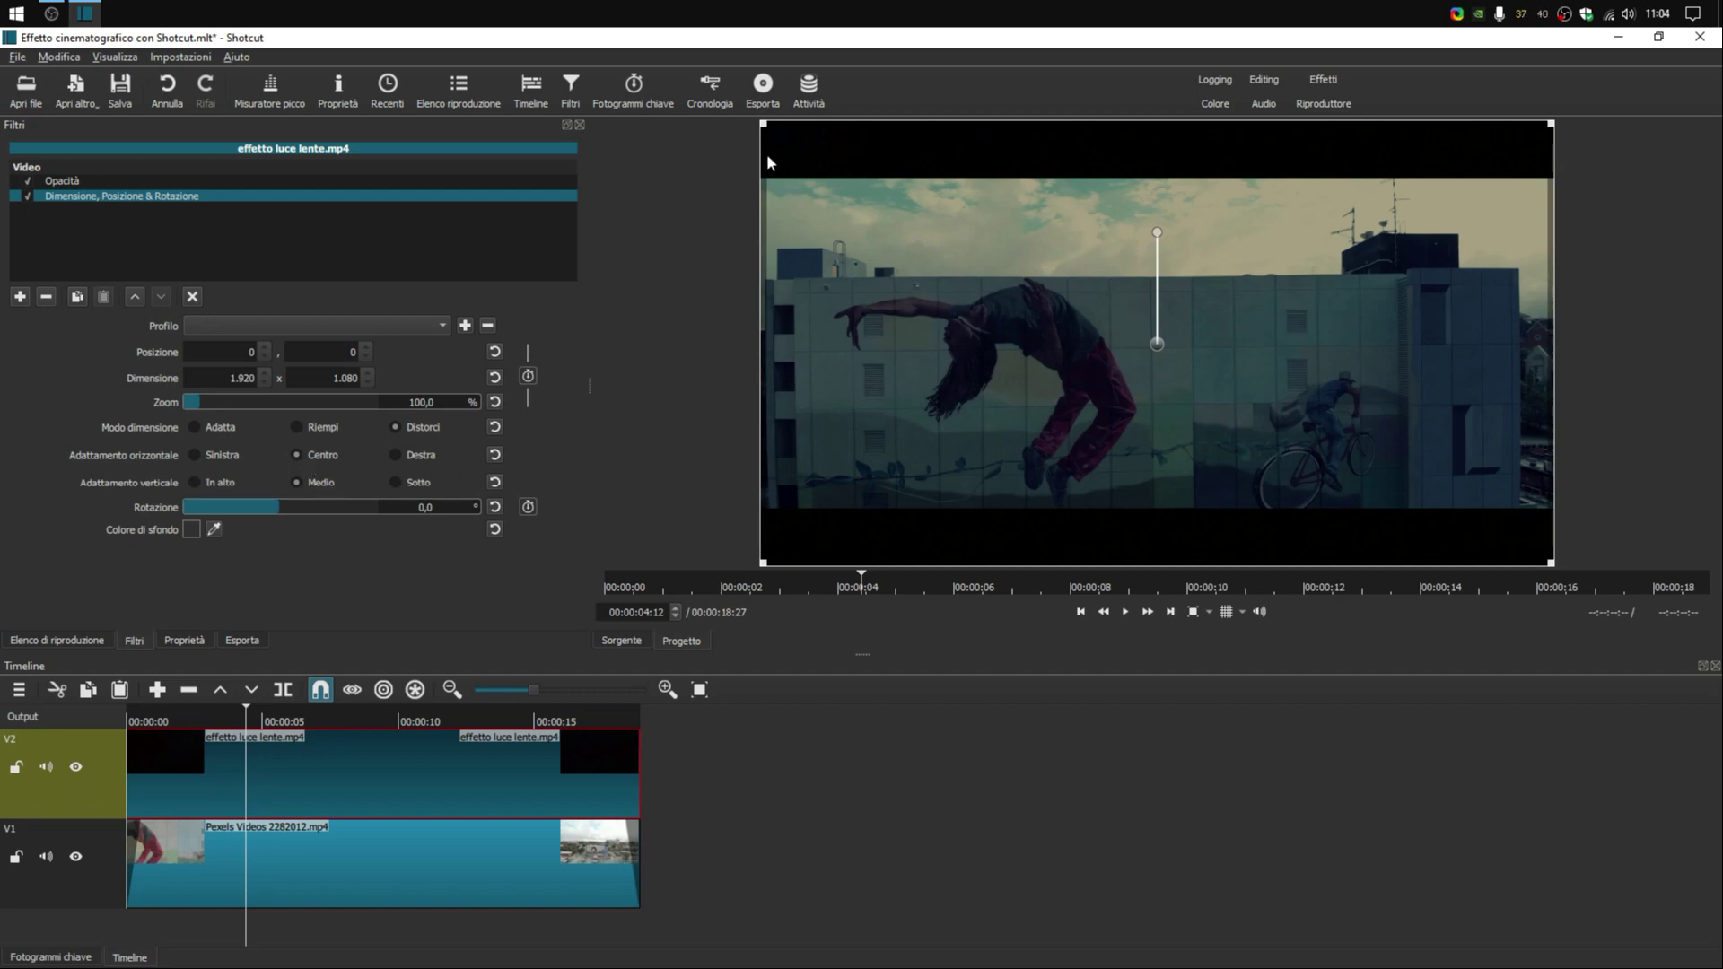
drag(763, 123, 762, 186)
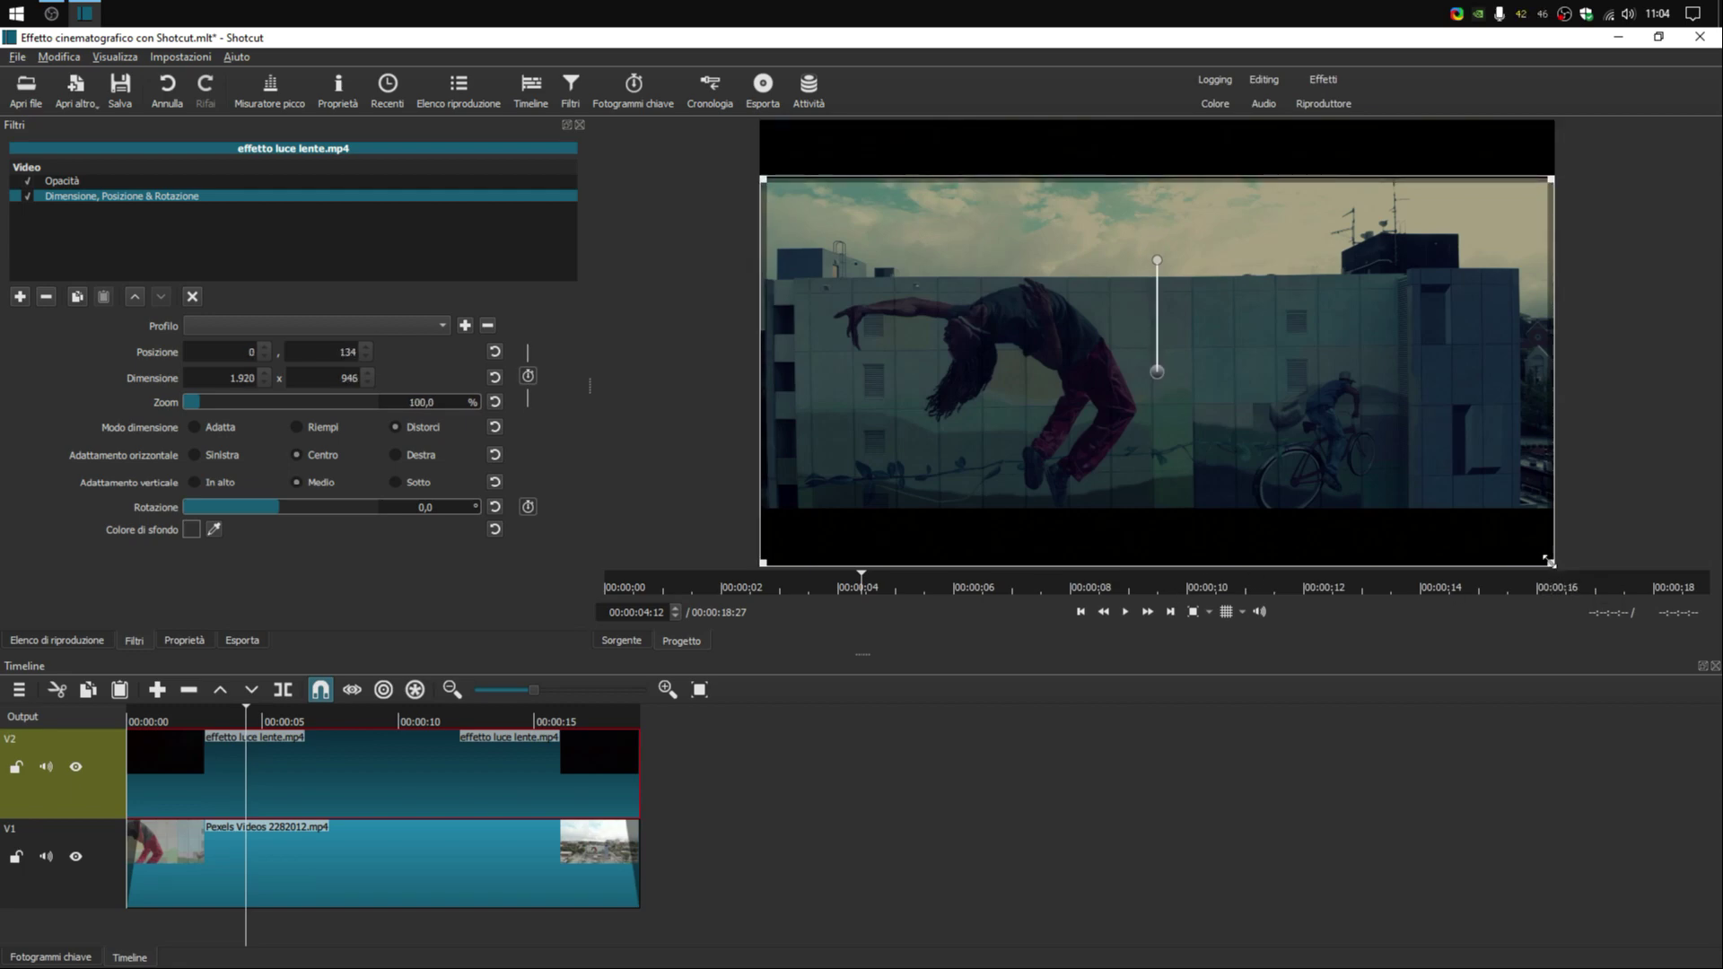
drag(1550, 563, 1550, 500)
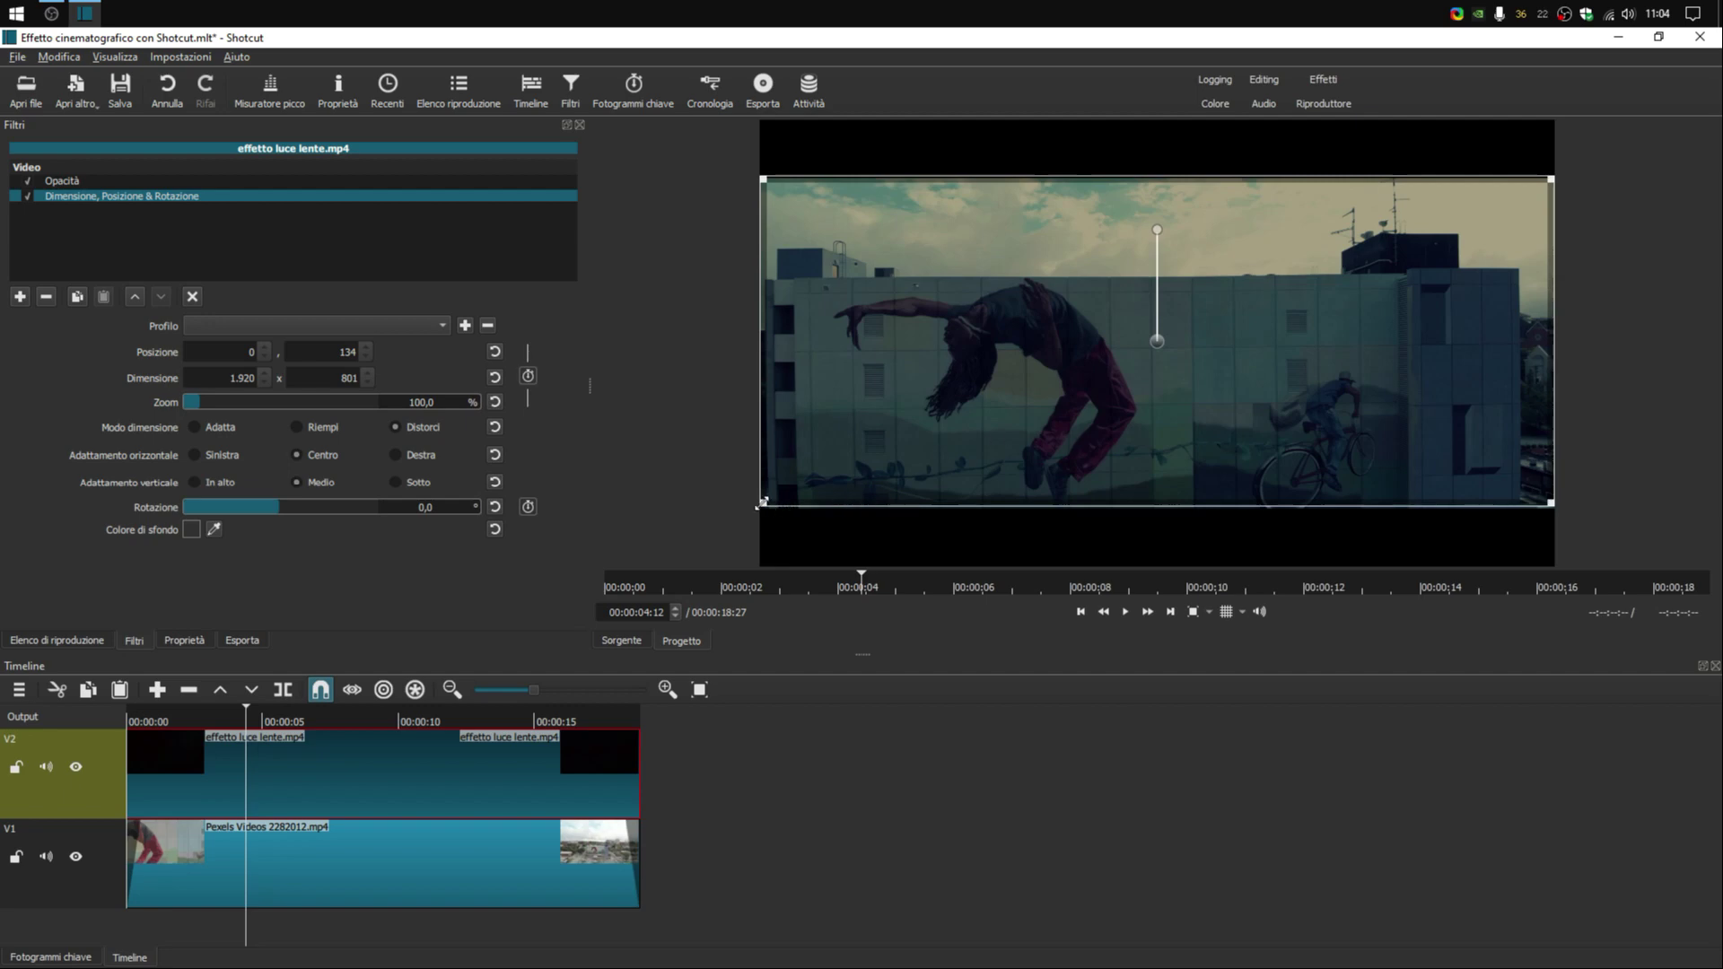
drag(752, 508, 757, 509)
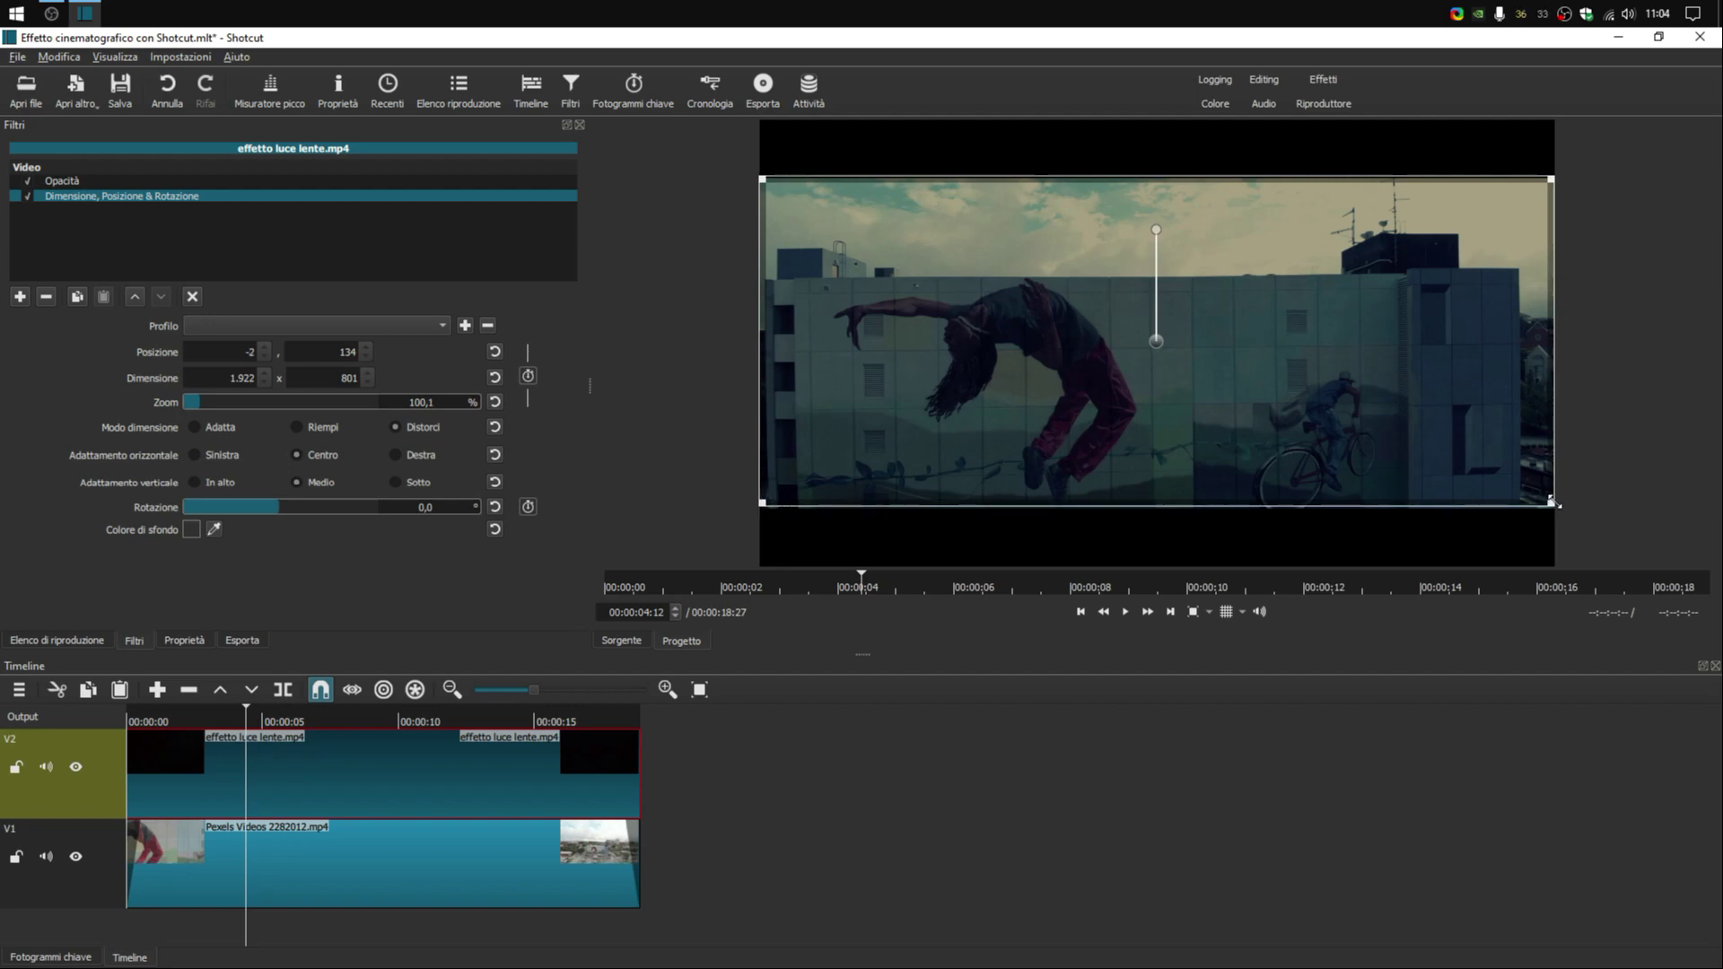
drag(1563, 505, 1567, 505)
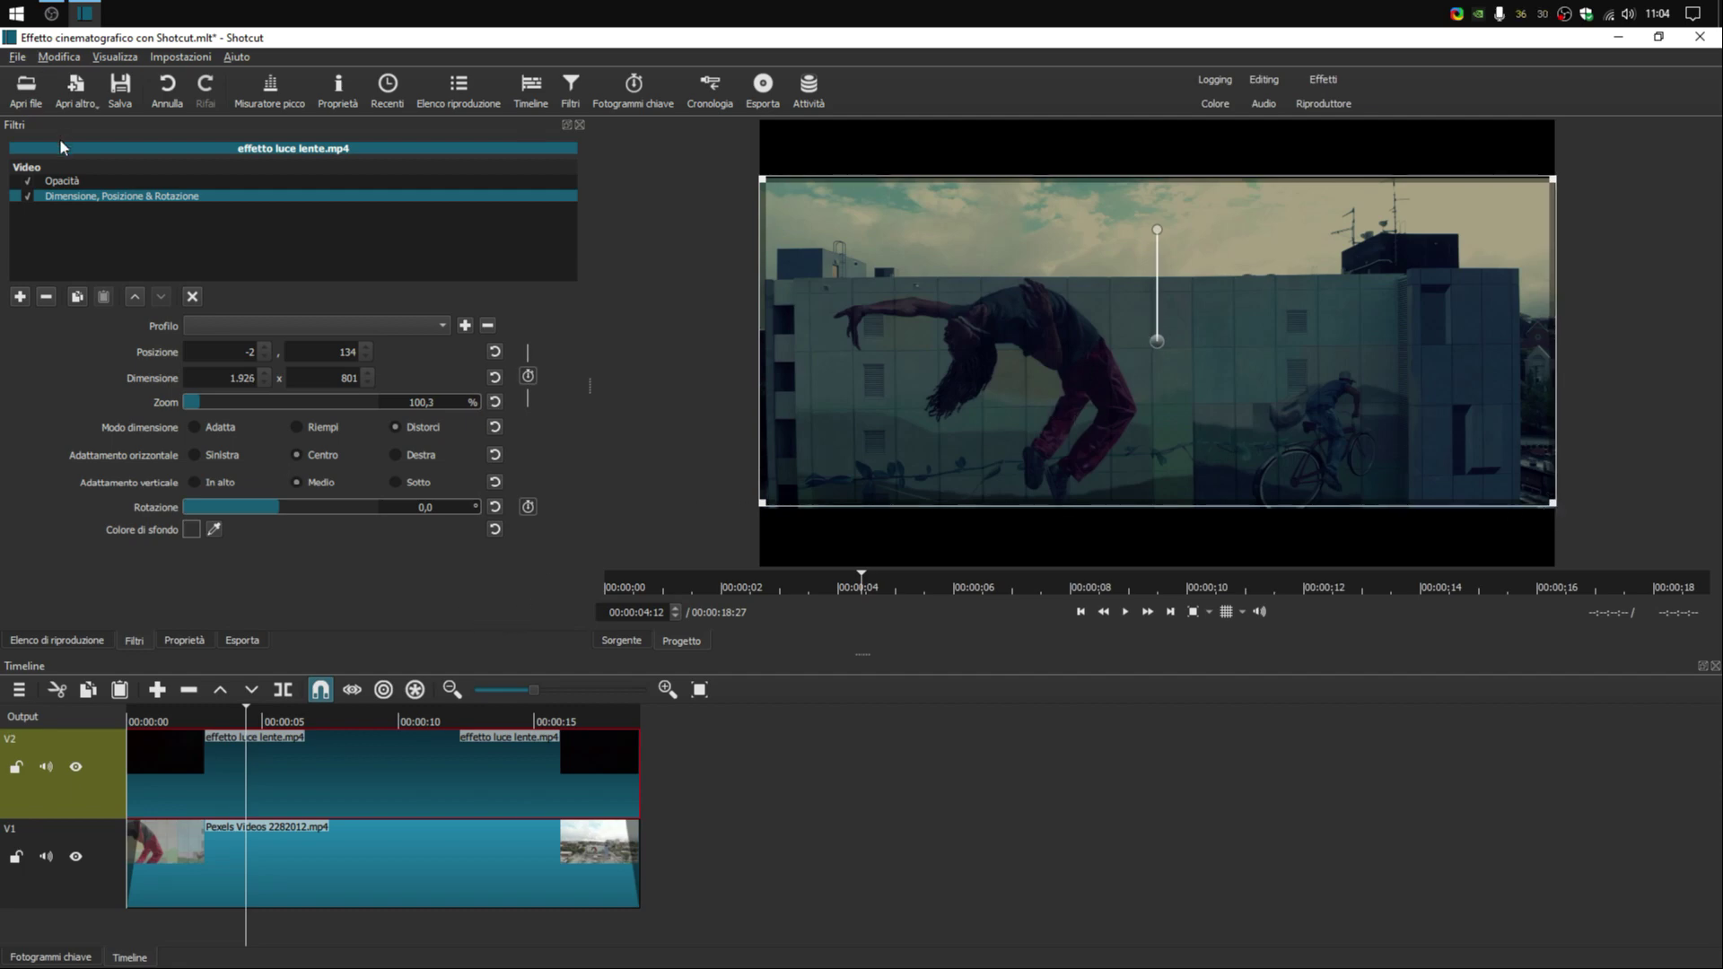
Reopen the overlay's Opacità filter and play the sequence from the start to review the lens light over the Pexels clip
click(60, 180)
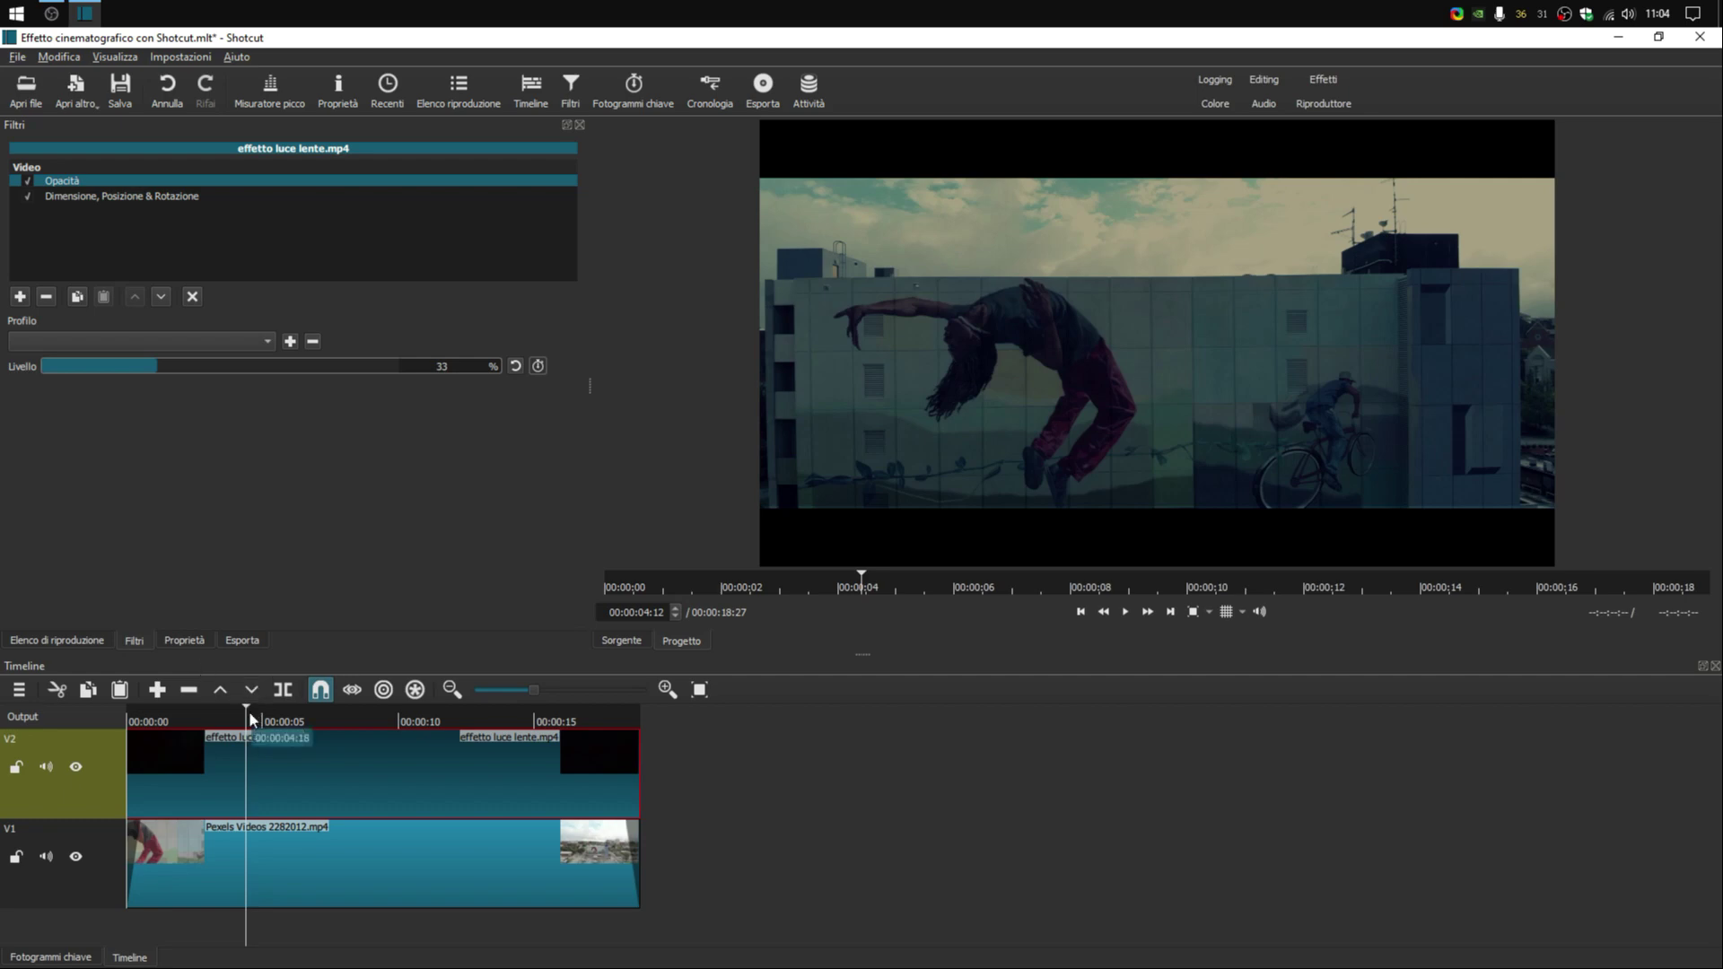
drag(167, 713, 7, 718)
click(1127, 613)
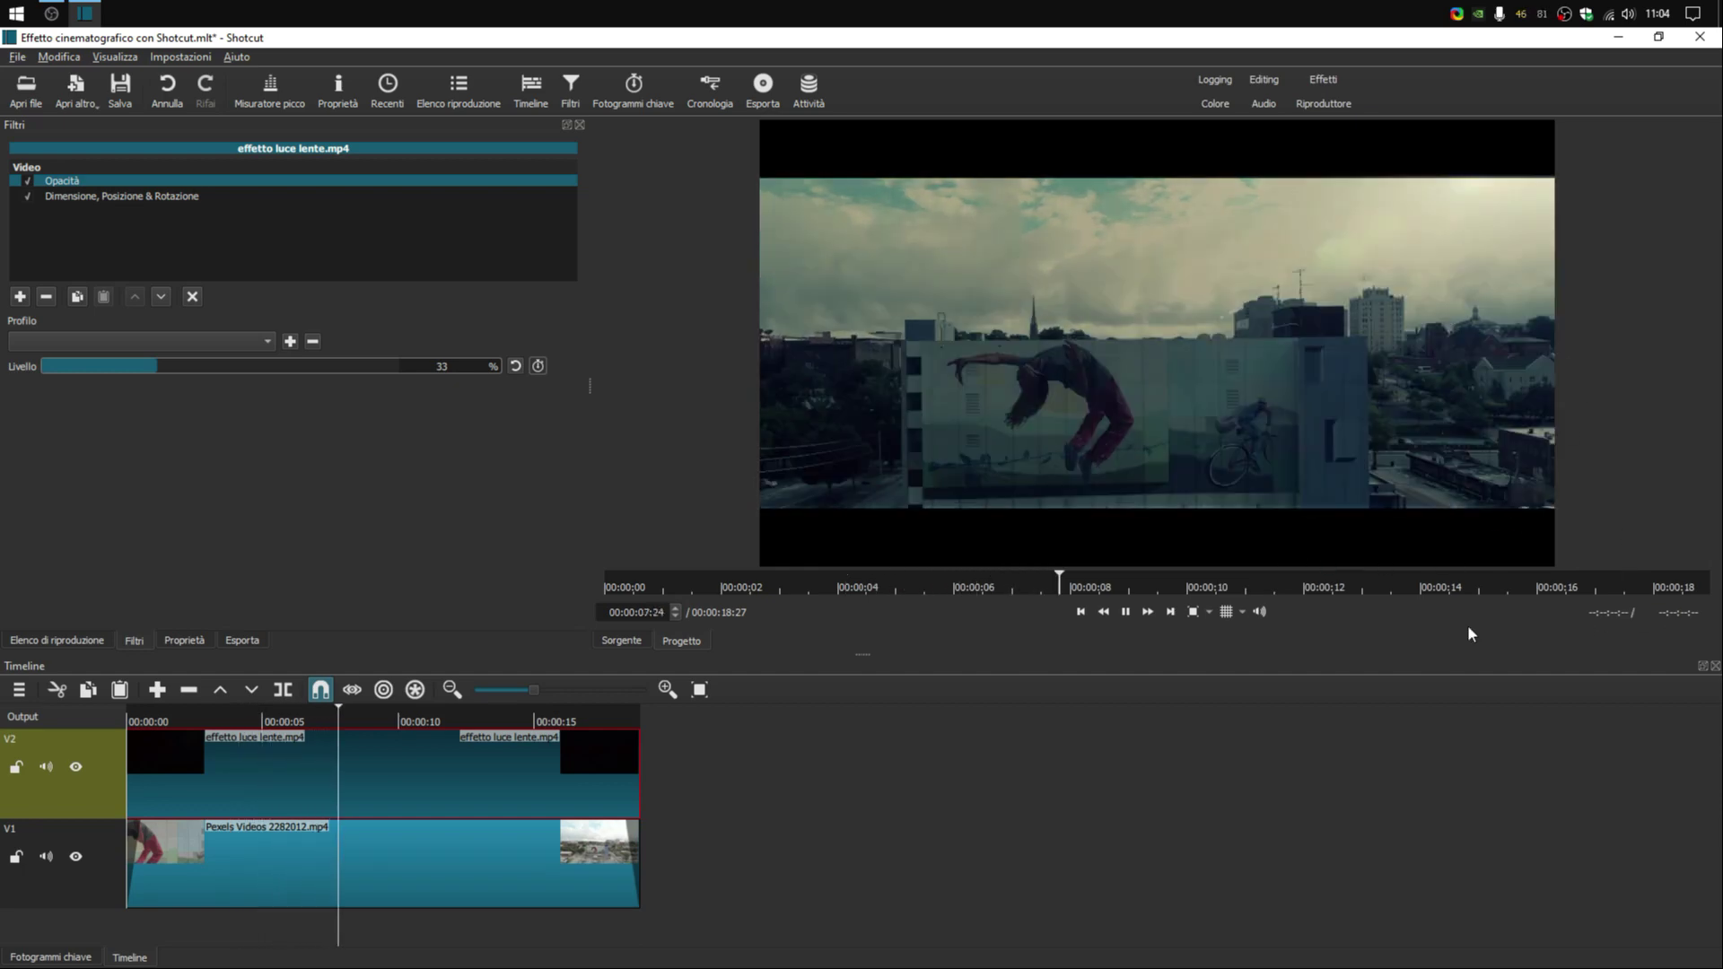
click(1125, 613)
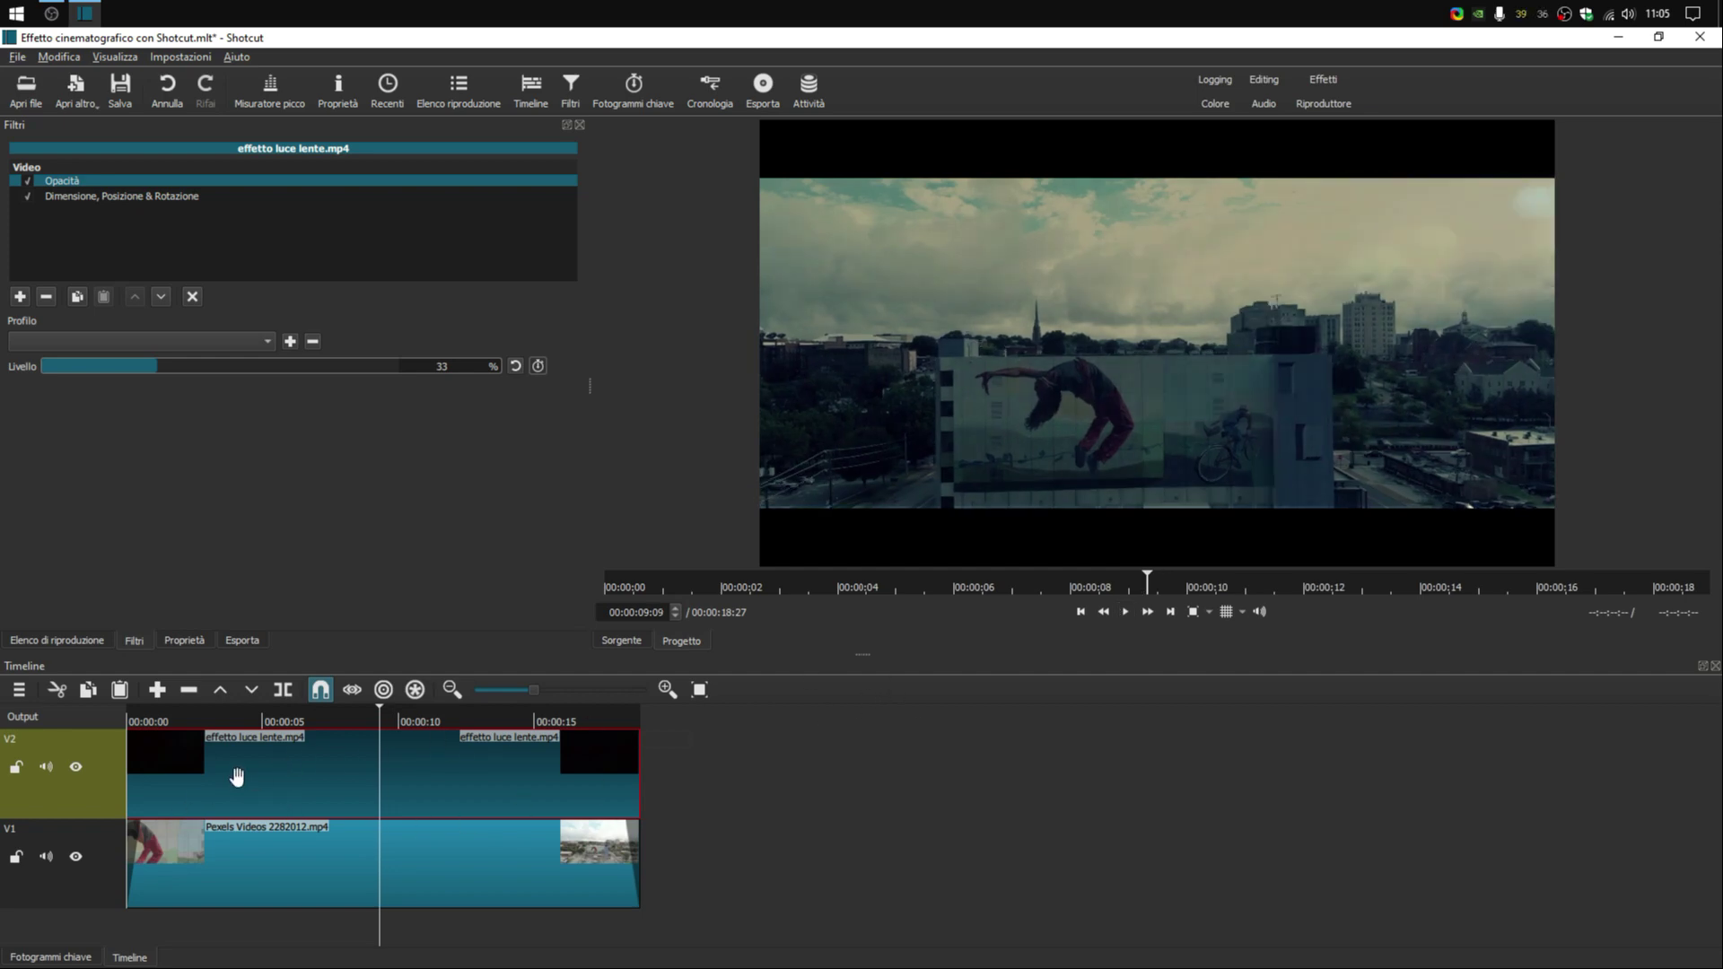
Add the Dissolvi video in ingresso filter to effetto luce lente.mp4 on V2 and shorten its duration
click(20, 296)
scroll(131, 449, down, 3)
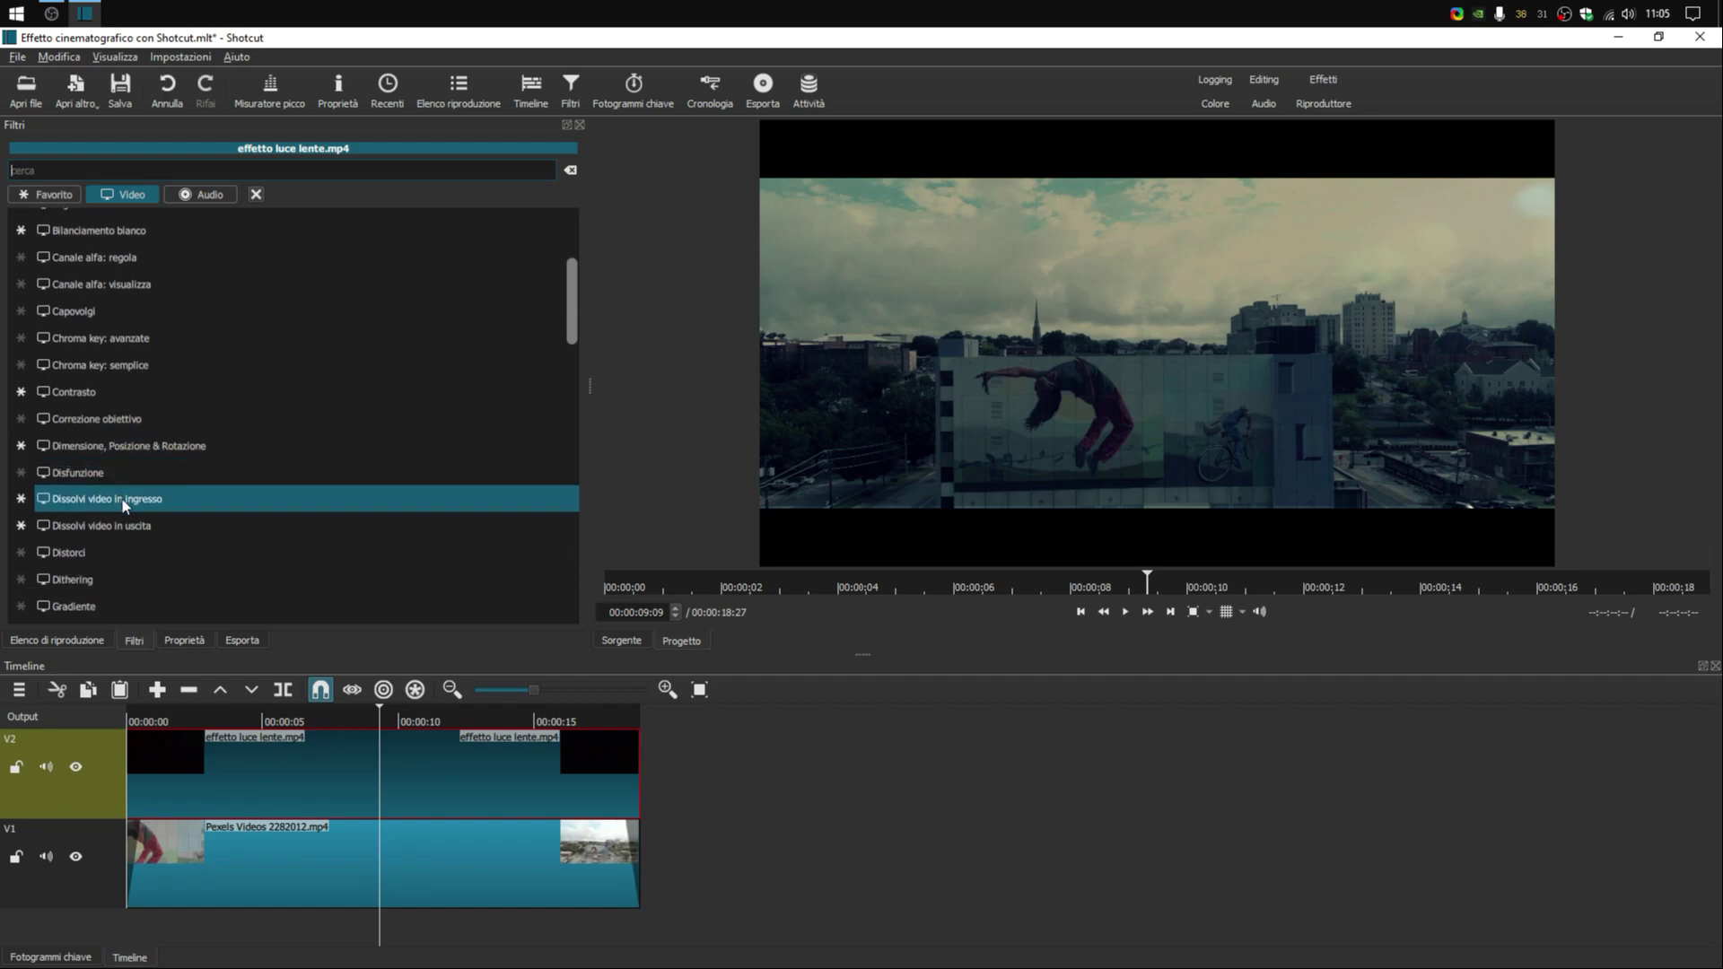
click(124, 502)
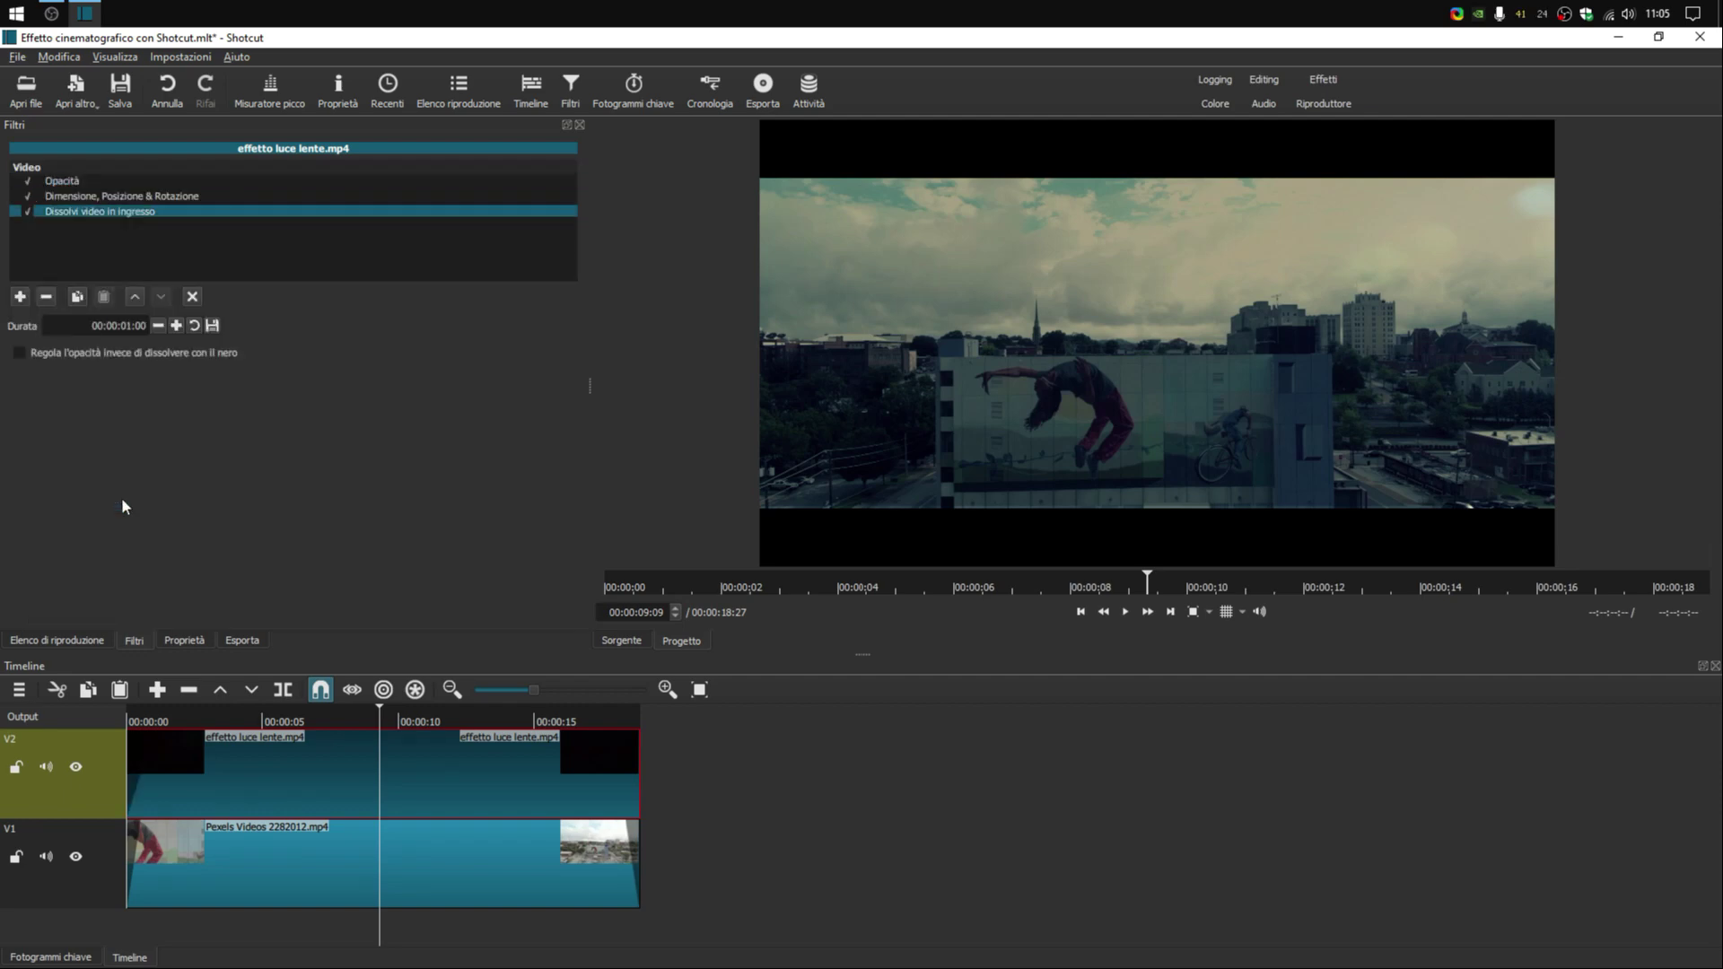
click(158, 325)
click(158, 325)
Add the Dissolvi video in uscita filter to effetto luce lente.mp4 with a duration of 00:00:00:10
click(19, 296)
scroll(158, 520, down, 4)
click(158, 528)
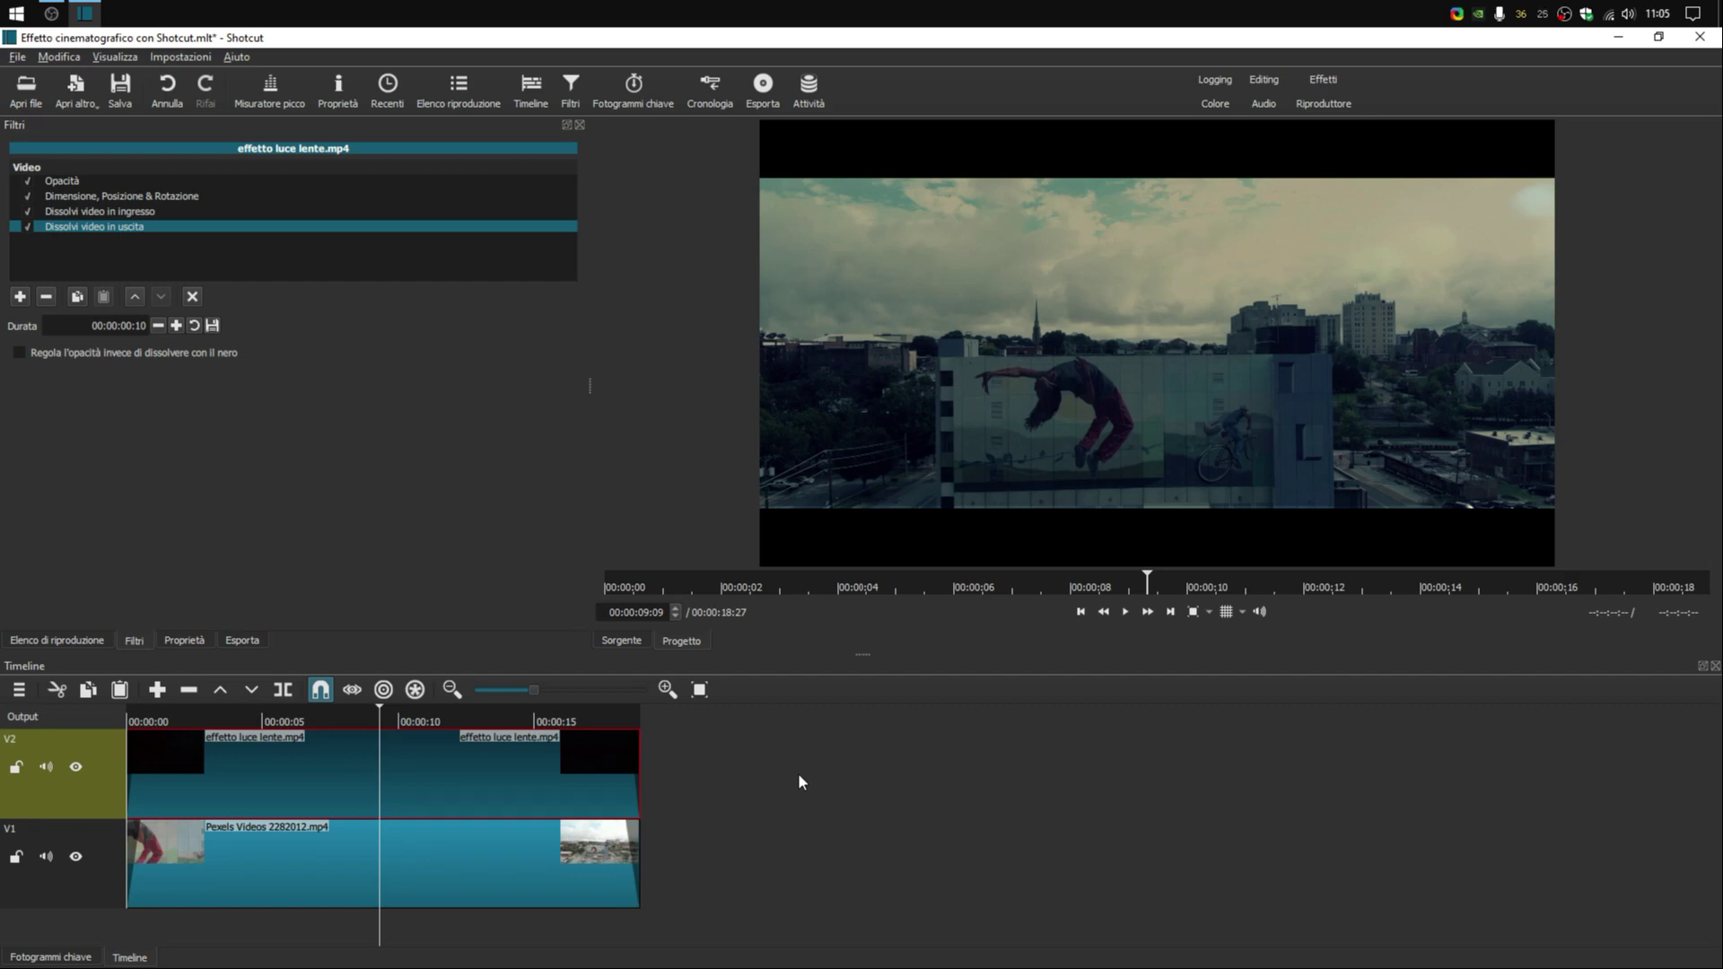
Add an audio track below the video tracks and enlarge the timeline area to show it fully
key(ctrl+u)
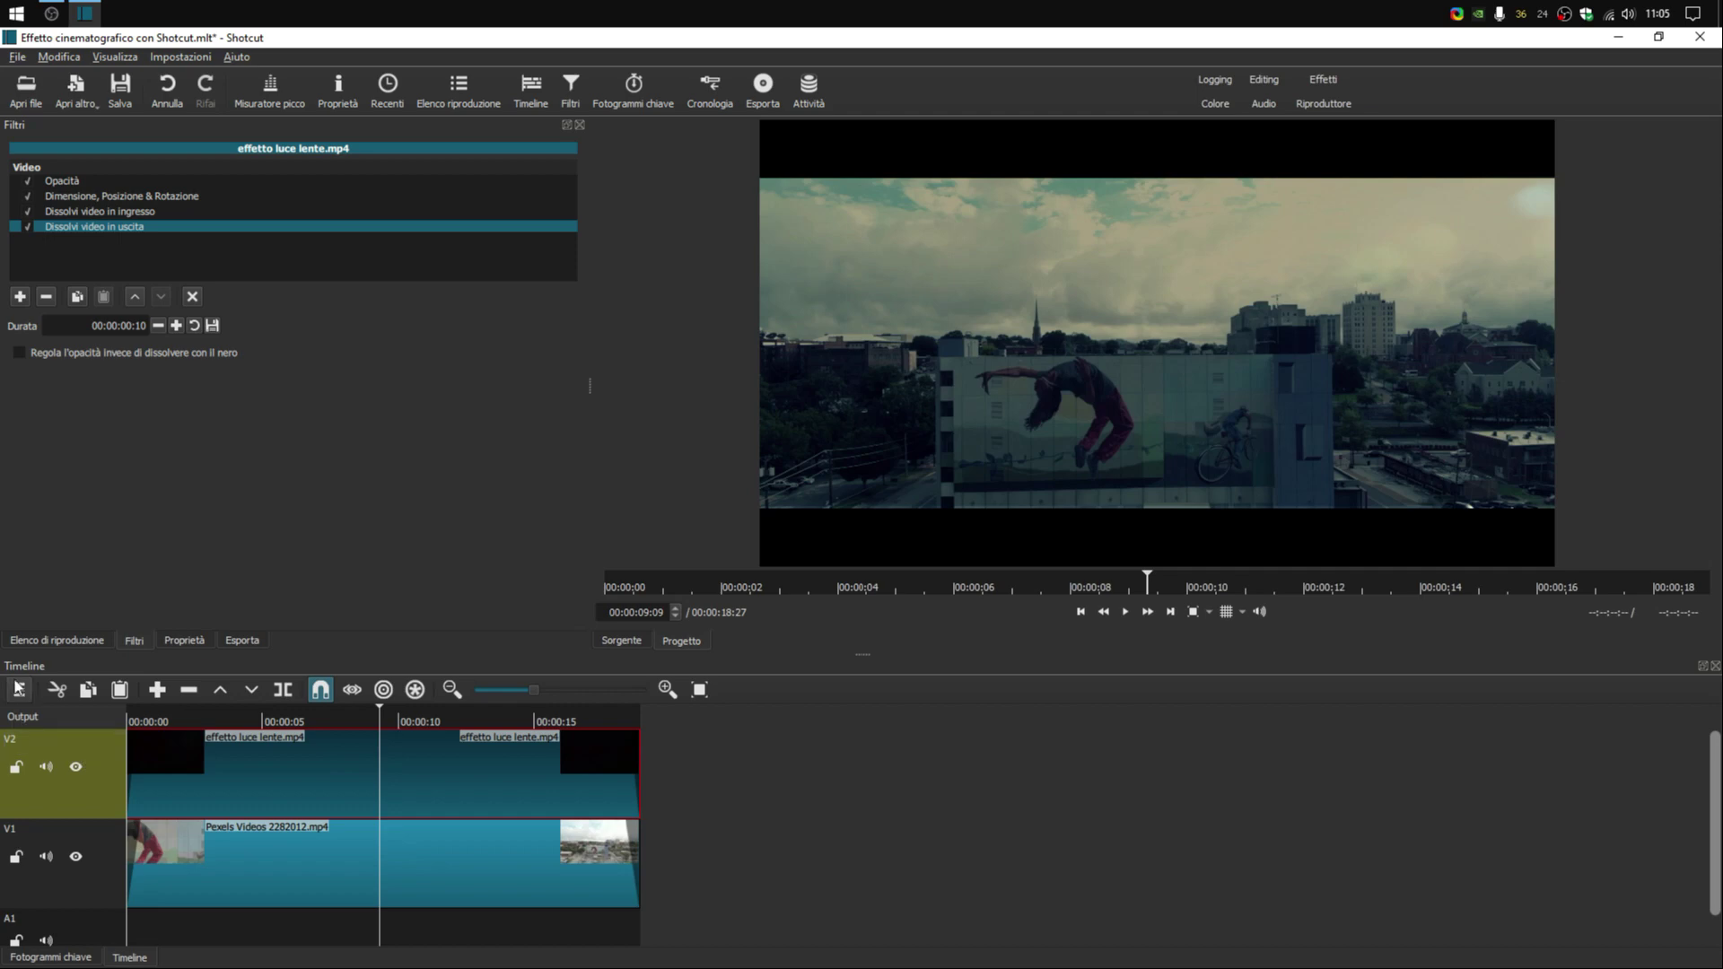
click(17, 687)
mouse_move(35, 691)
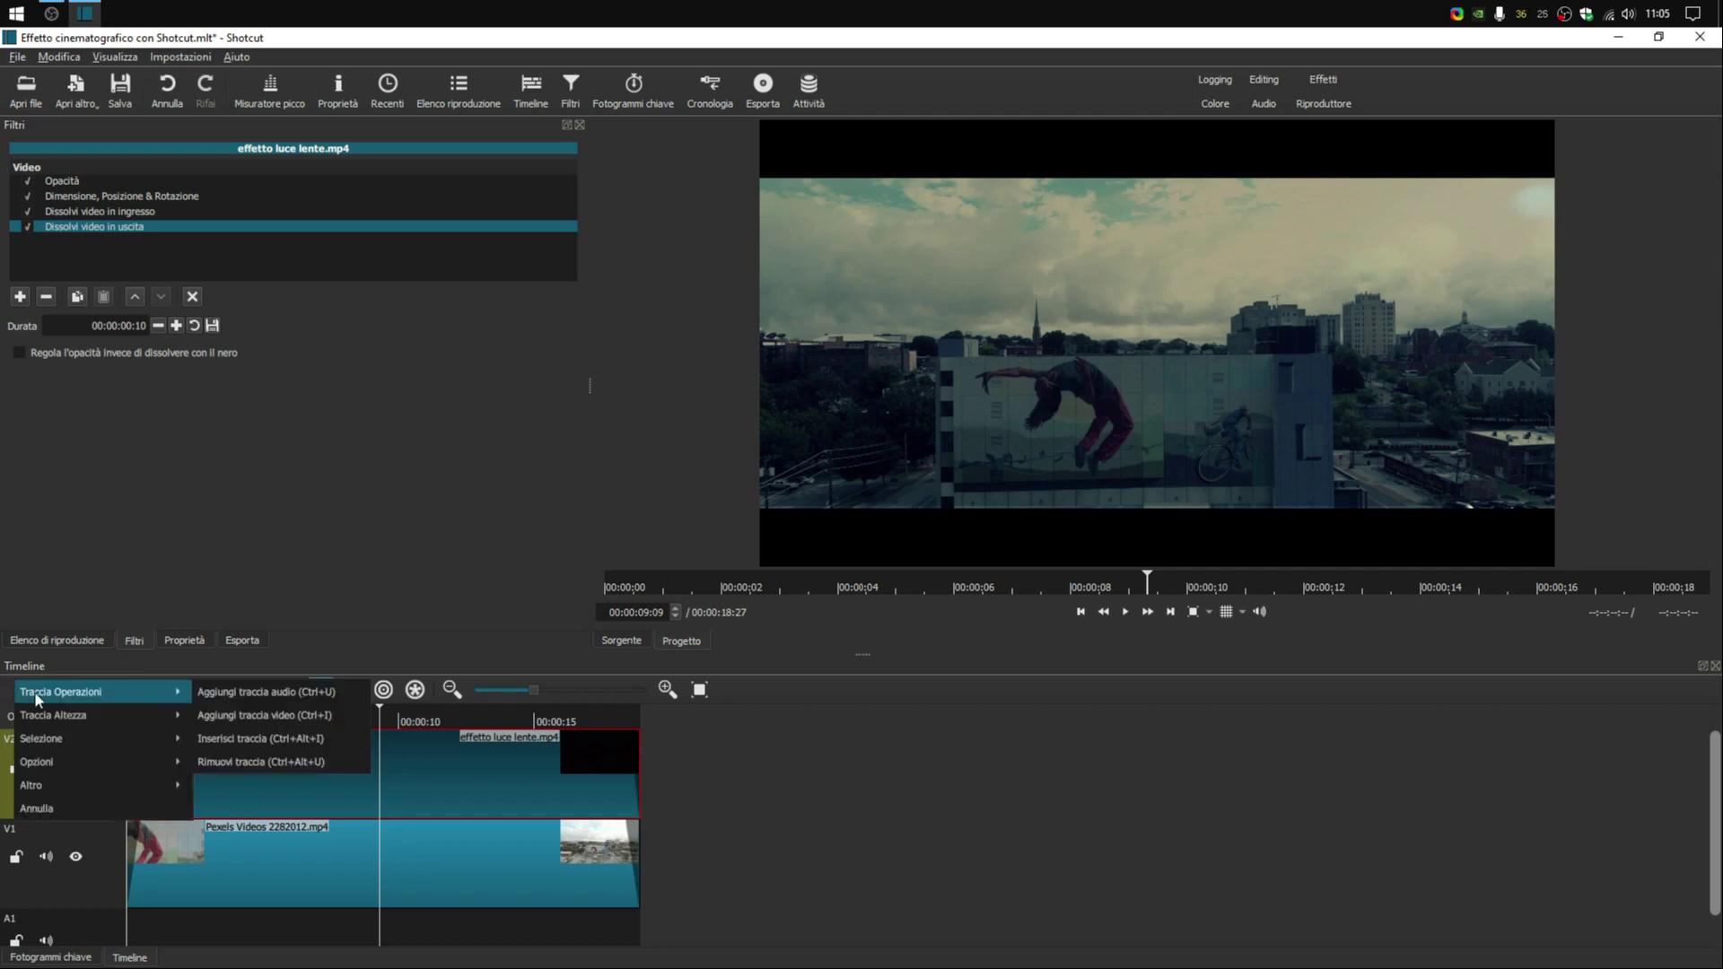
click(978, 805)
key(End)
drag(865, 654, 864, 617)
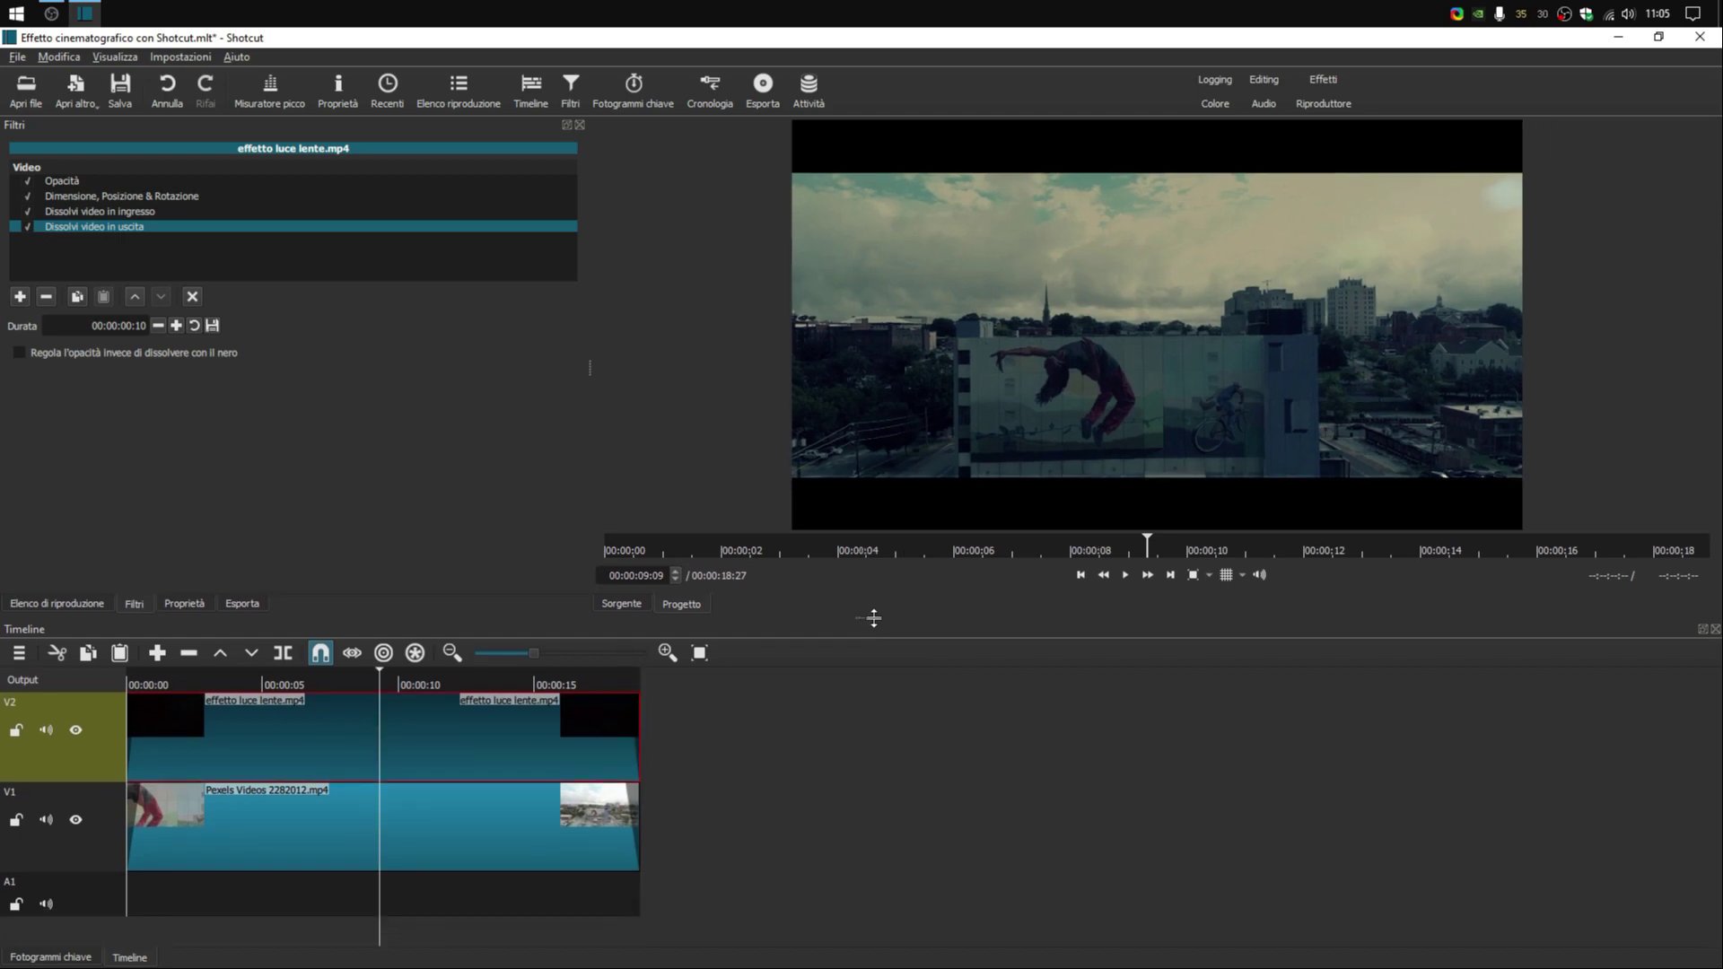
Place Contact - The Tower of Light.mp3 at the start of track A1, split it where the video clips end and delete the excess
click(66, 603)
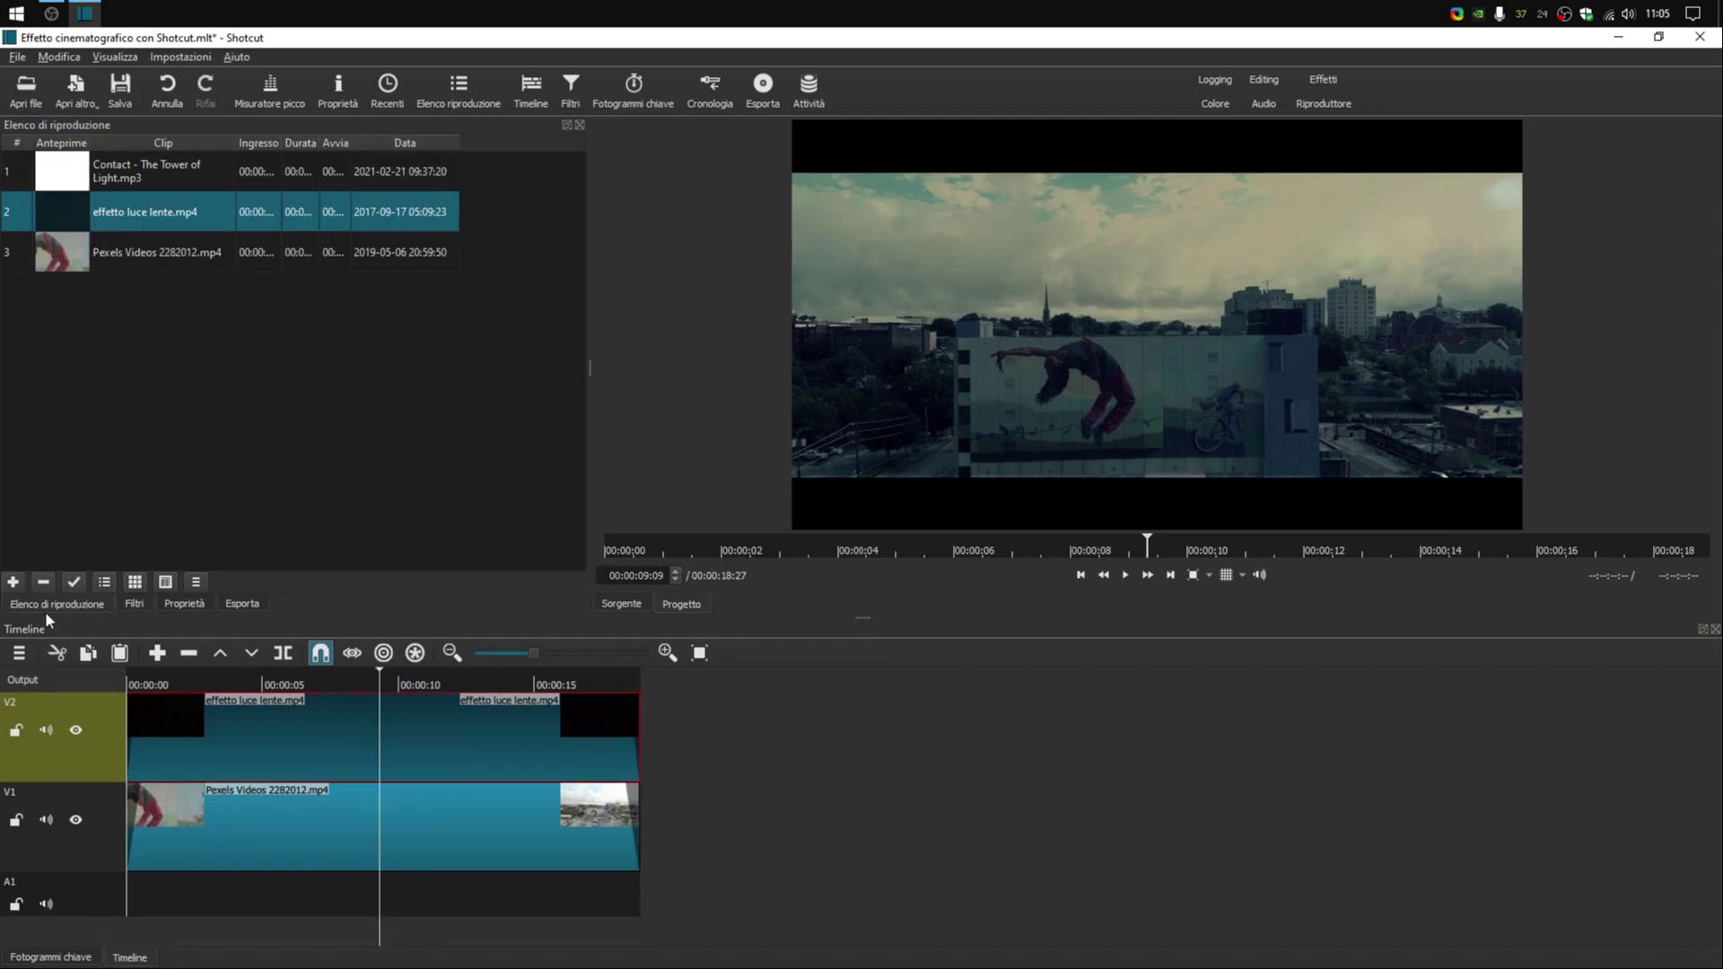
drag(190, 169, 166, 893)
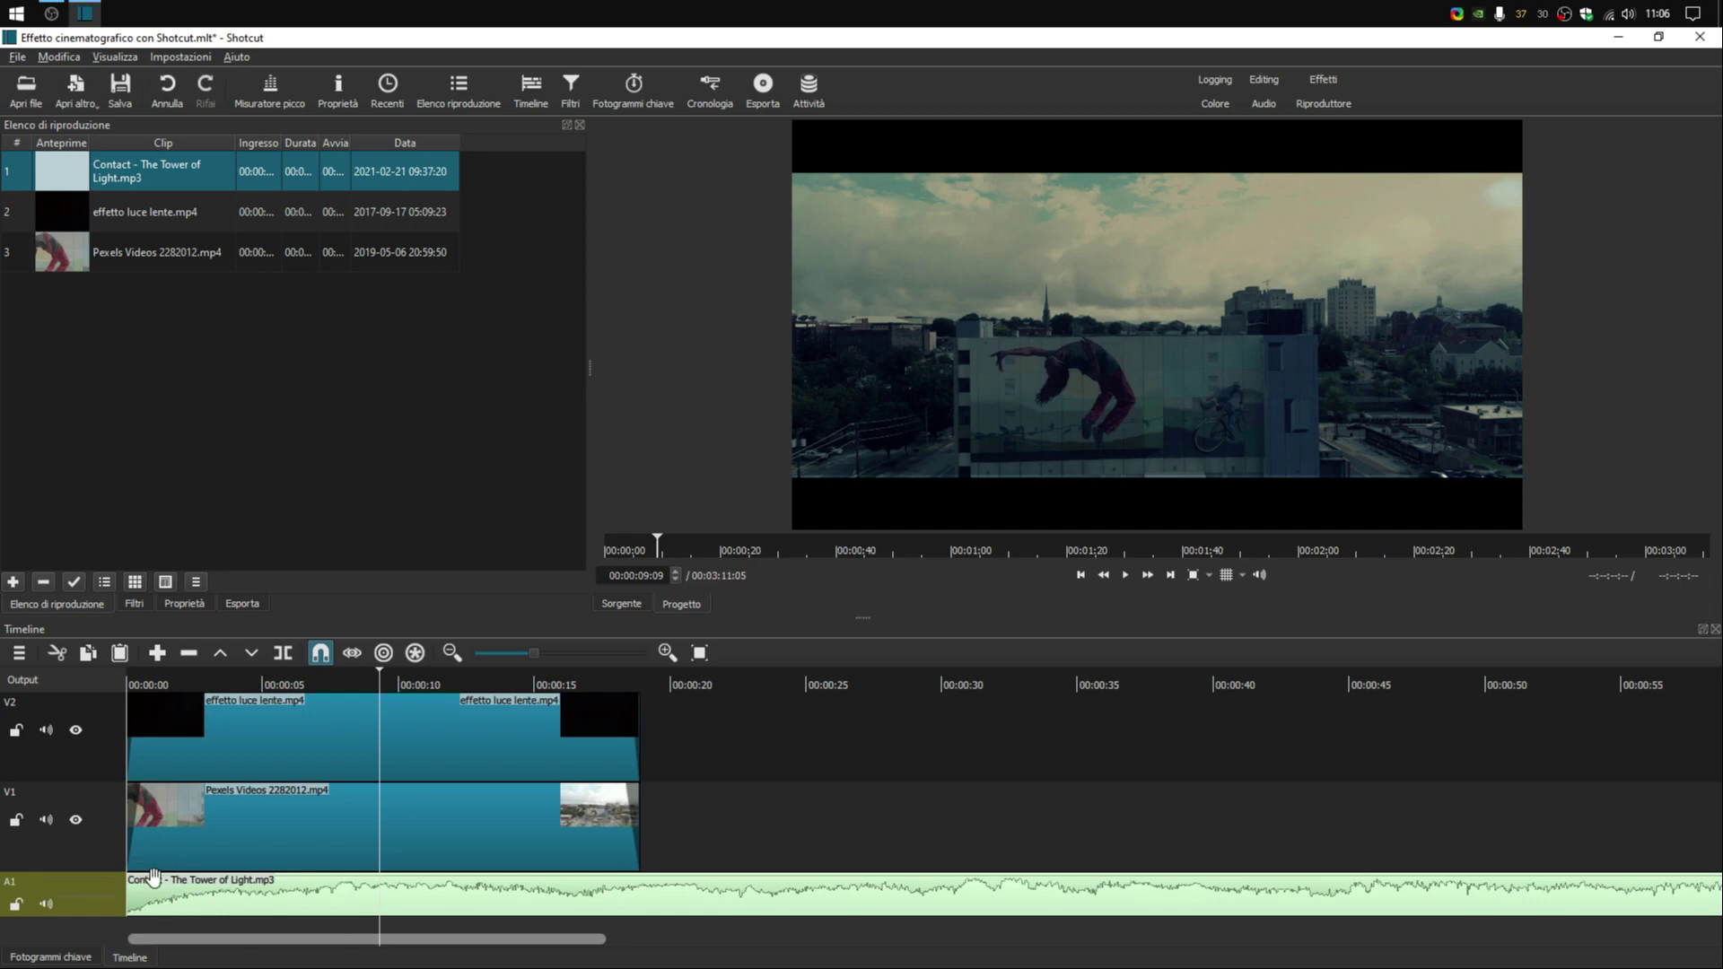
click(1171, 582)
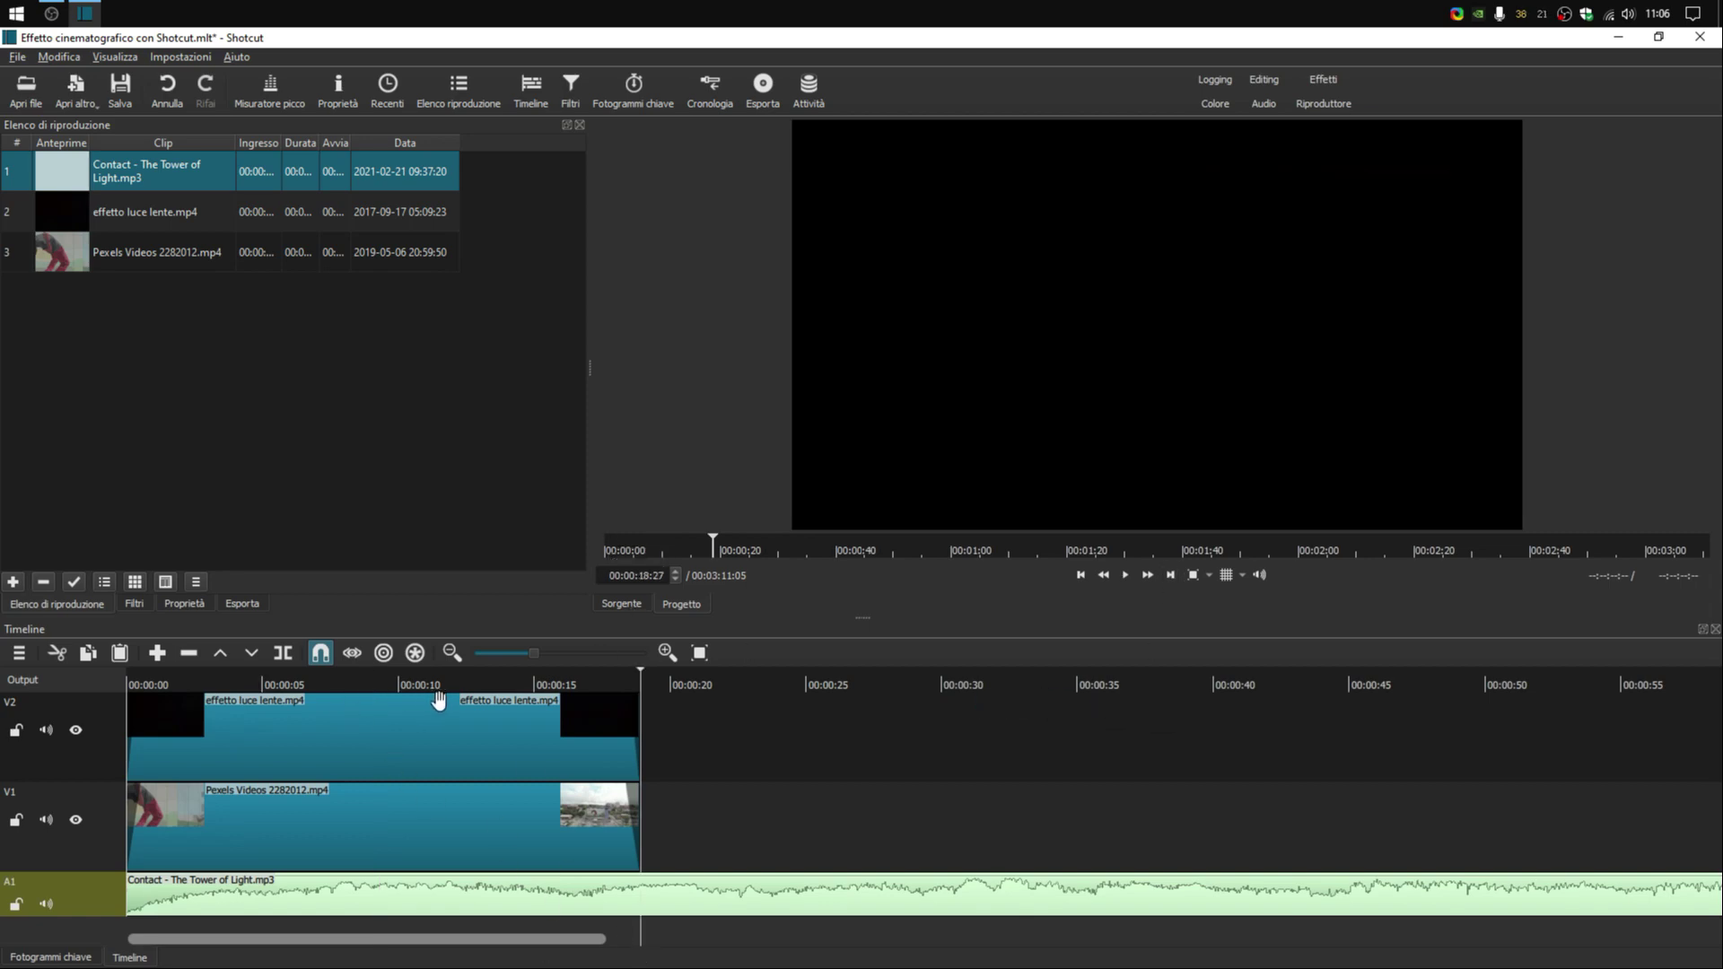
key(s)
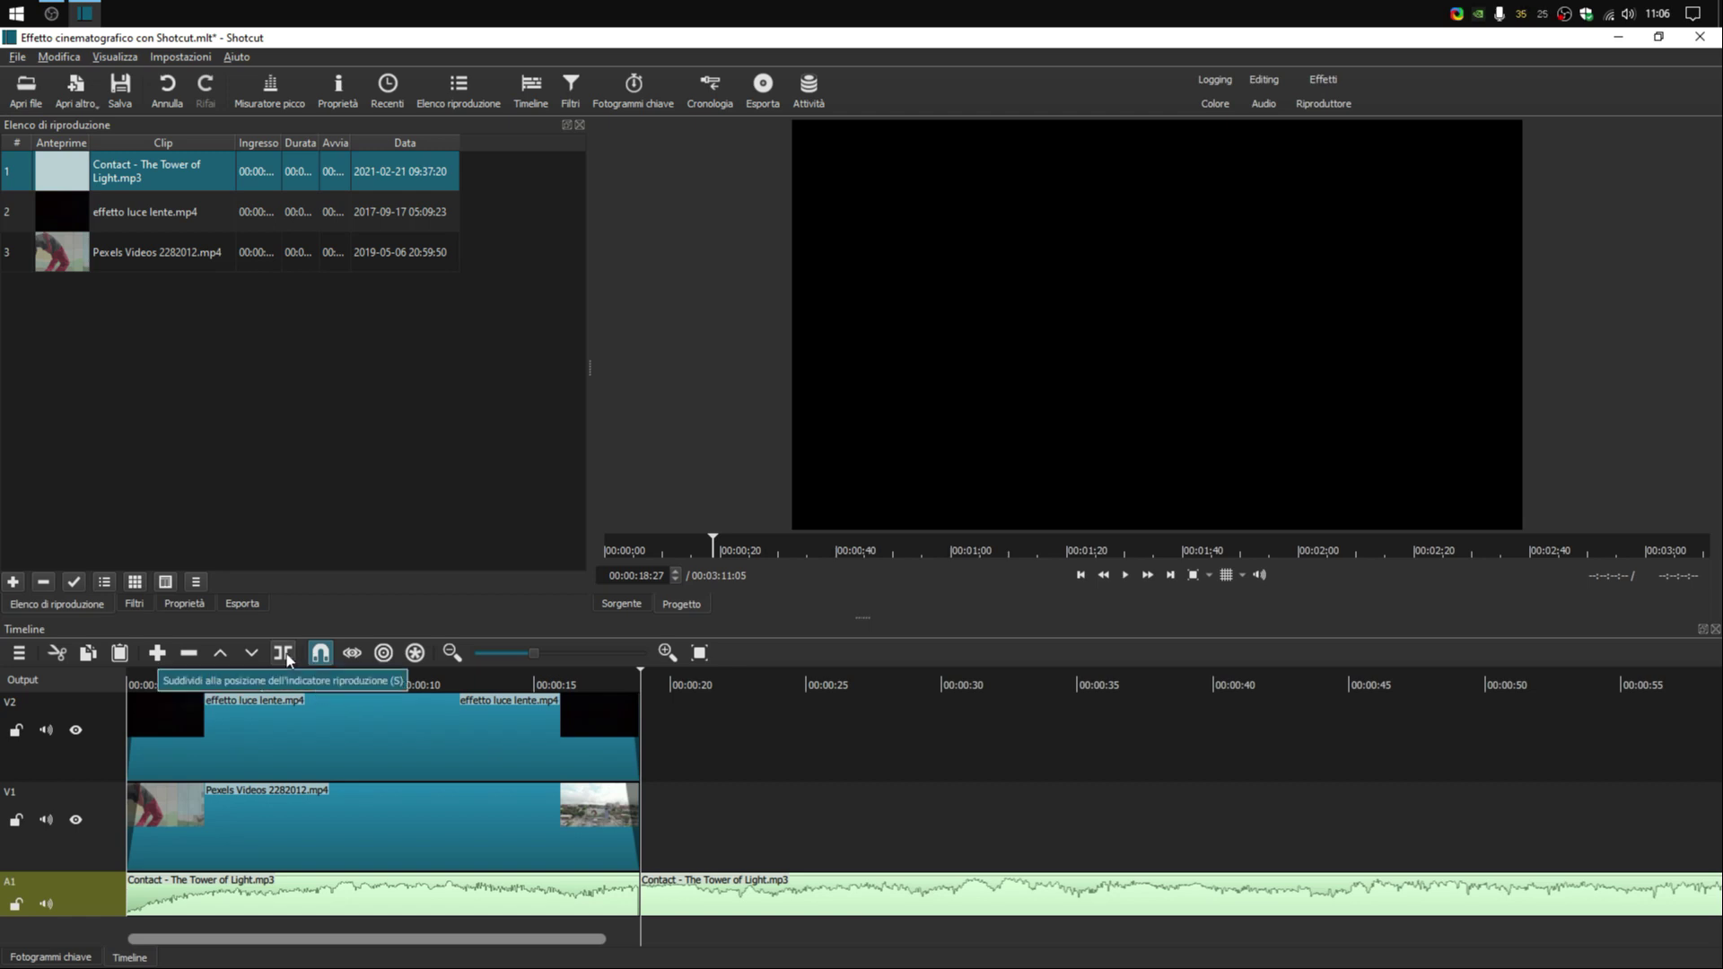
click(812, 909)
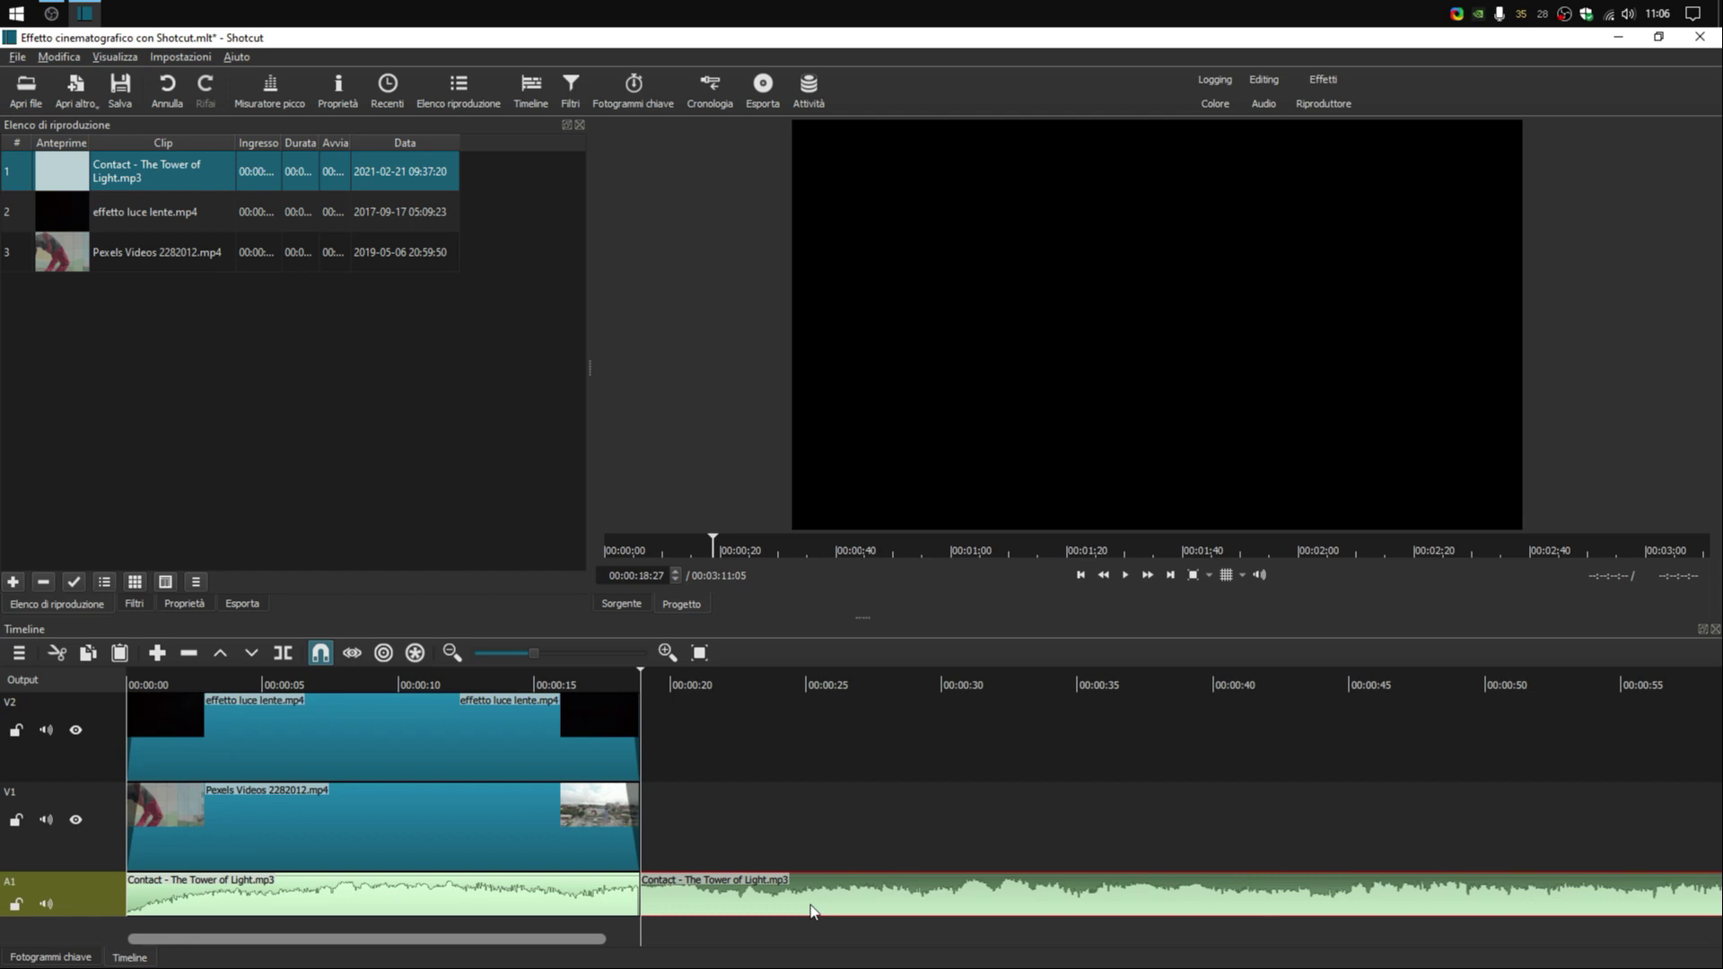
key(Delete)
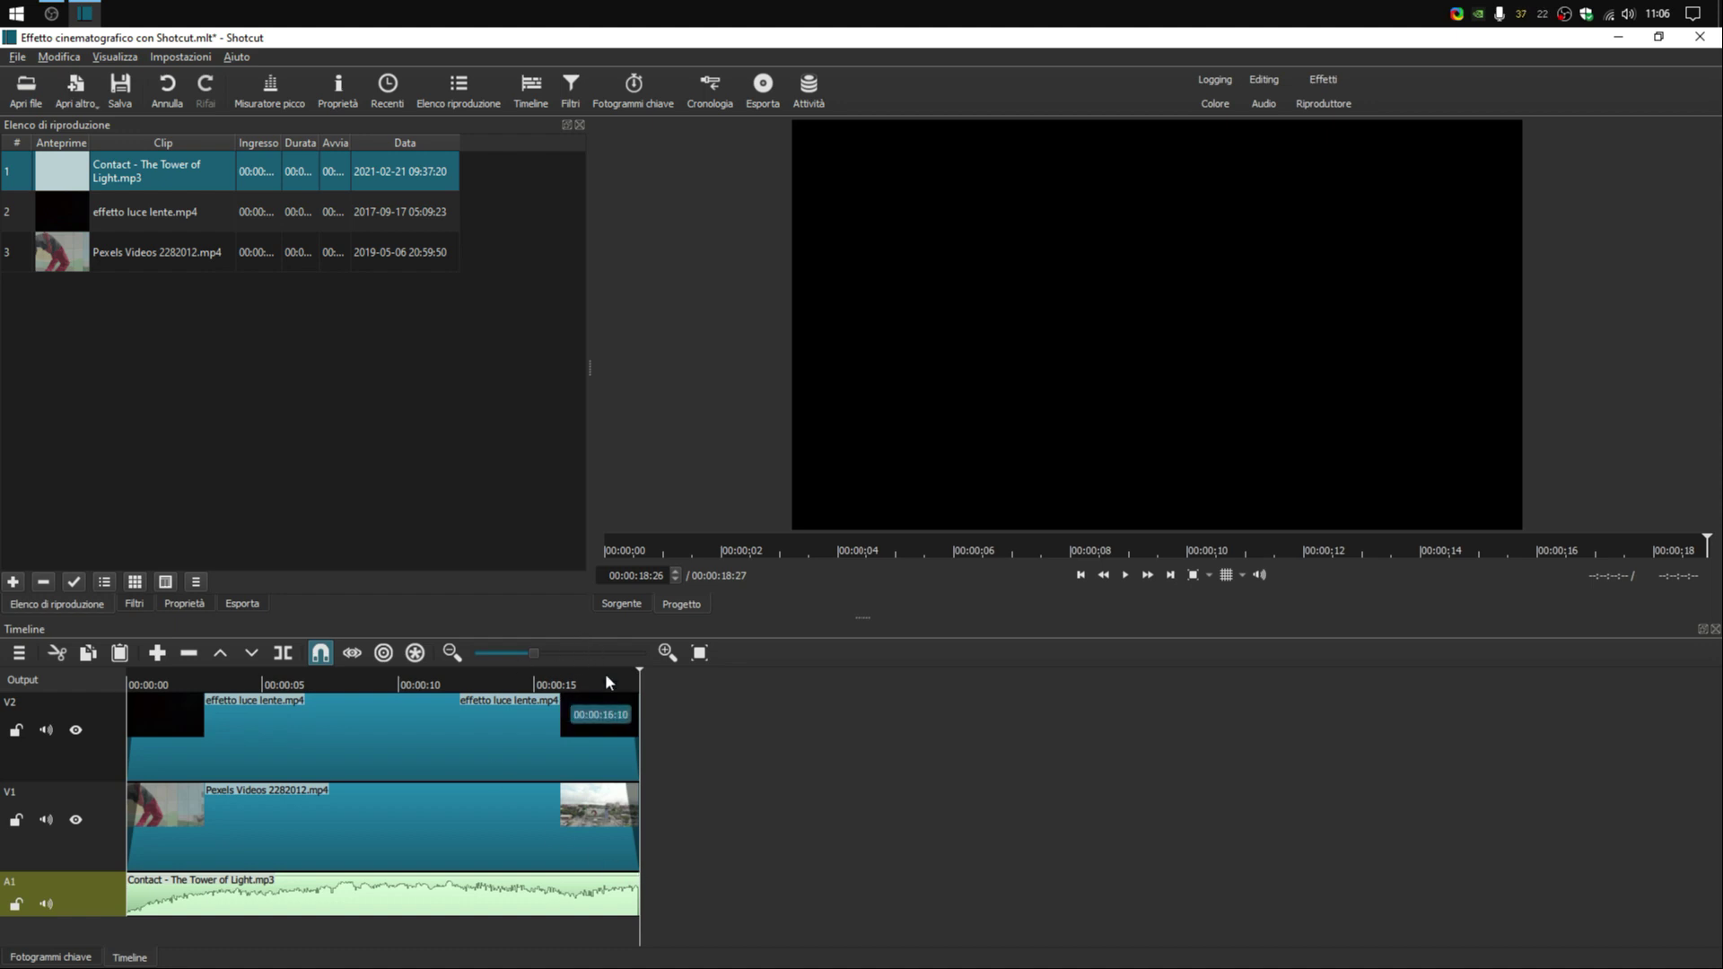
Return the playhead to the project start and add the Dissolvi audio in ingresso filter to Contact - The Tower of Light.mp3 on A1
drag(637, 668, 392, 673)
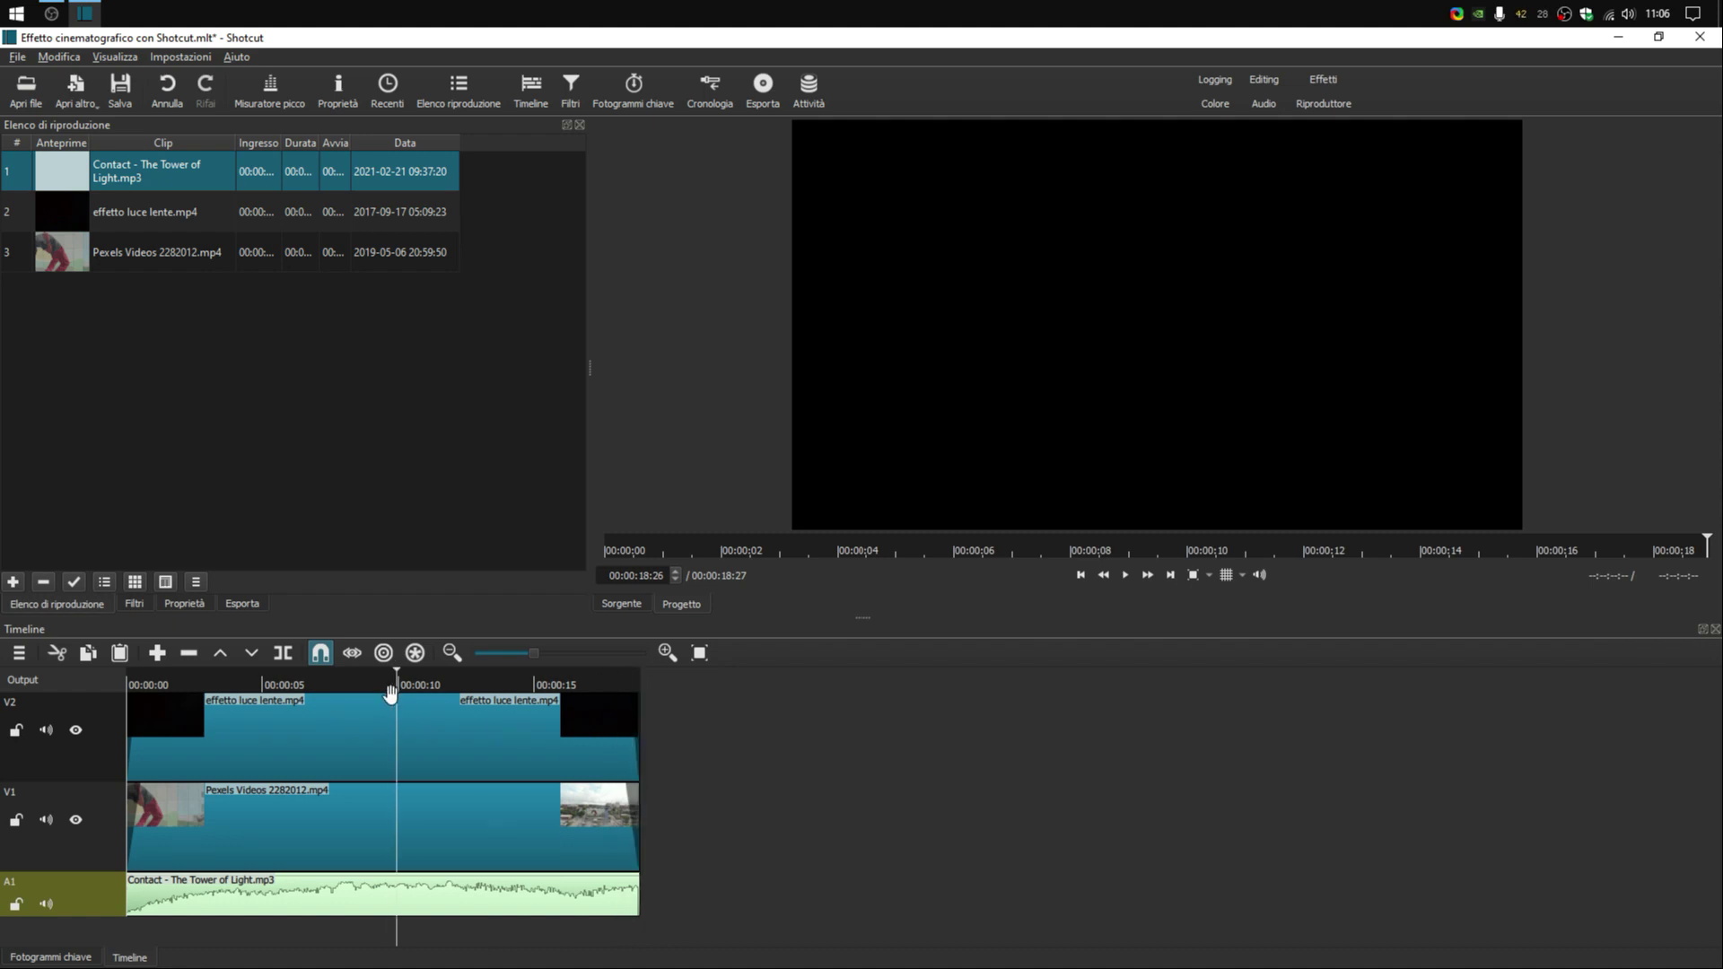
click(430, 902)
key(Home)
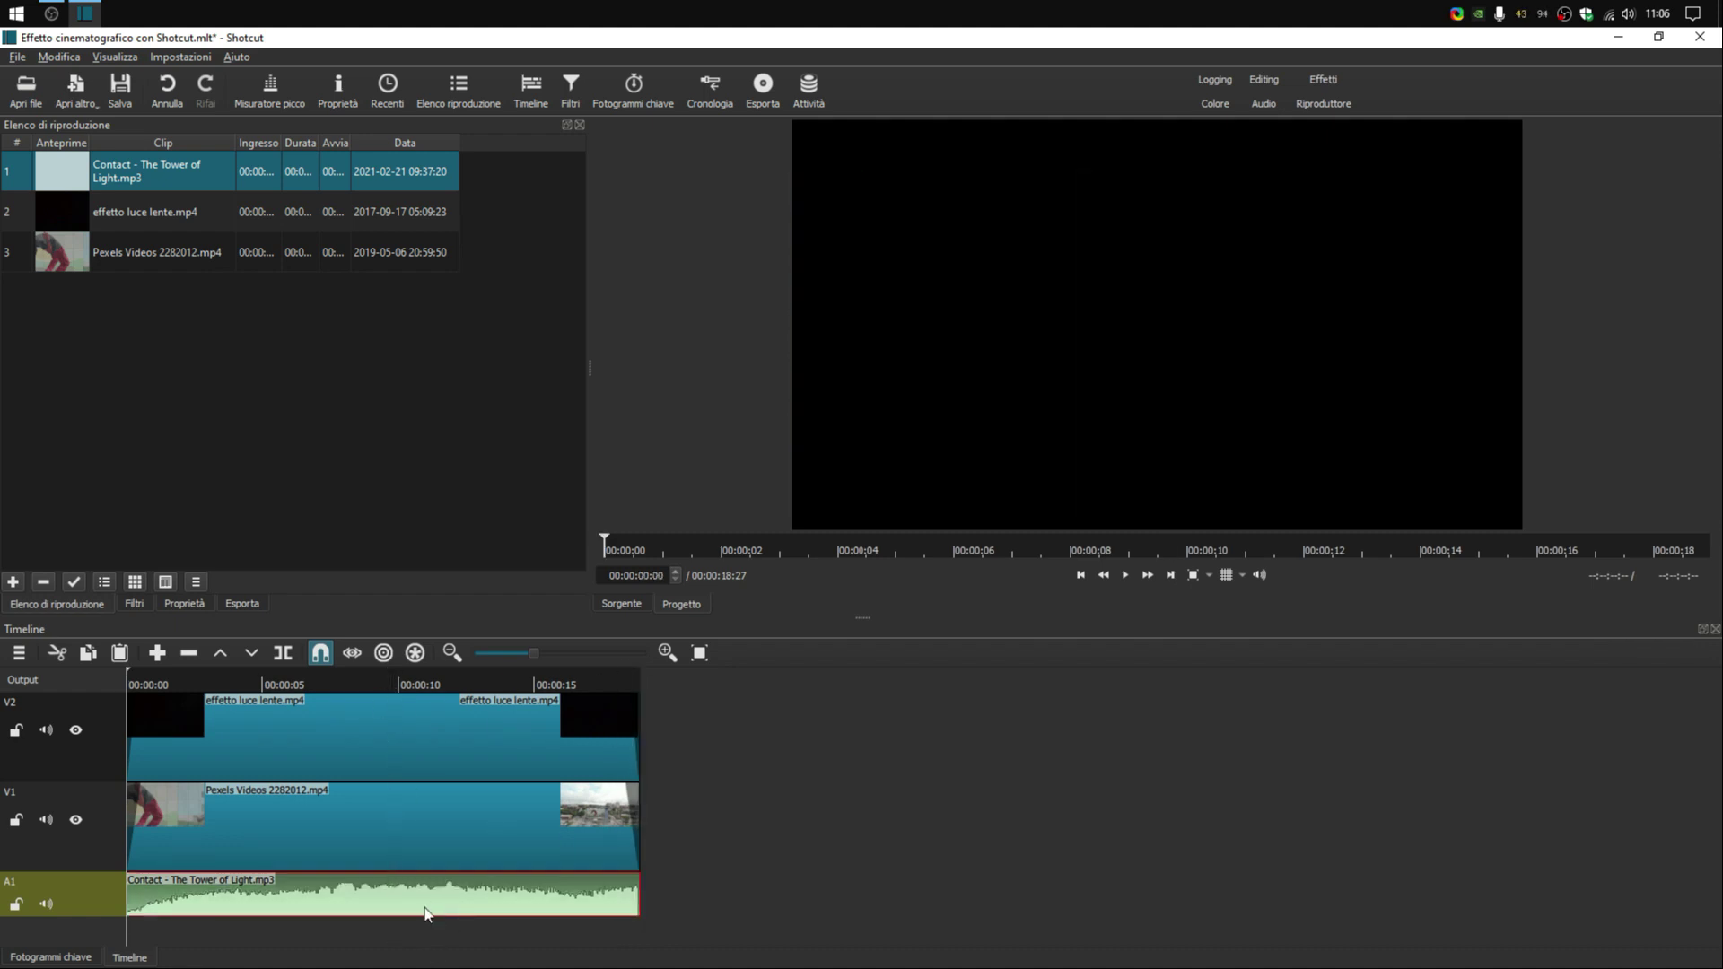
click(134, 604)
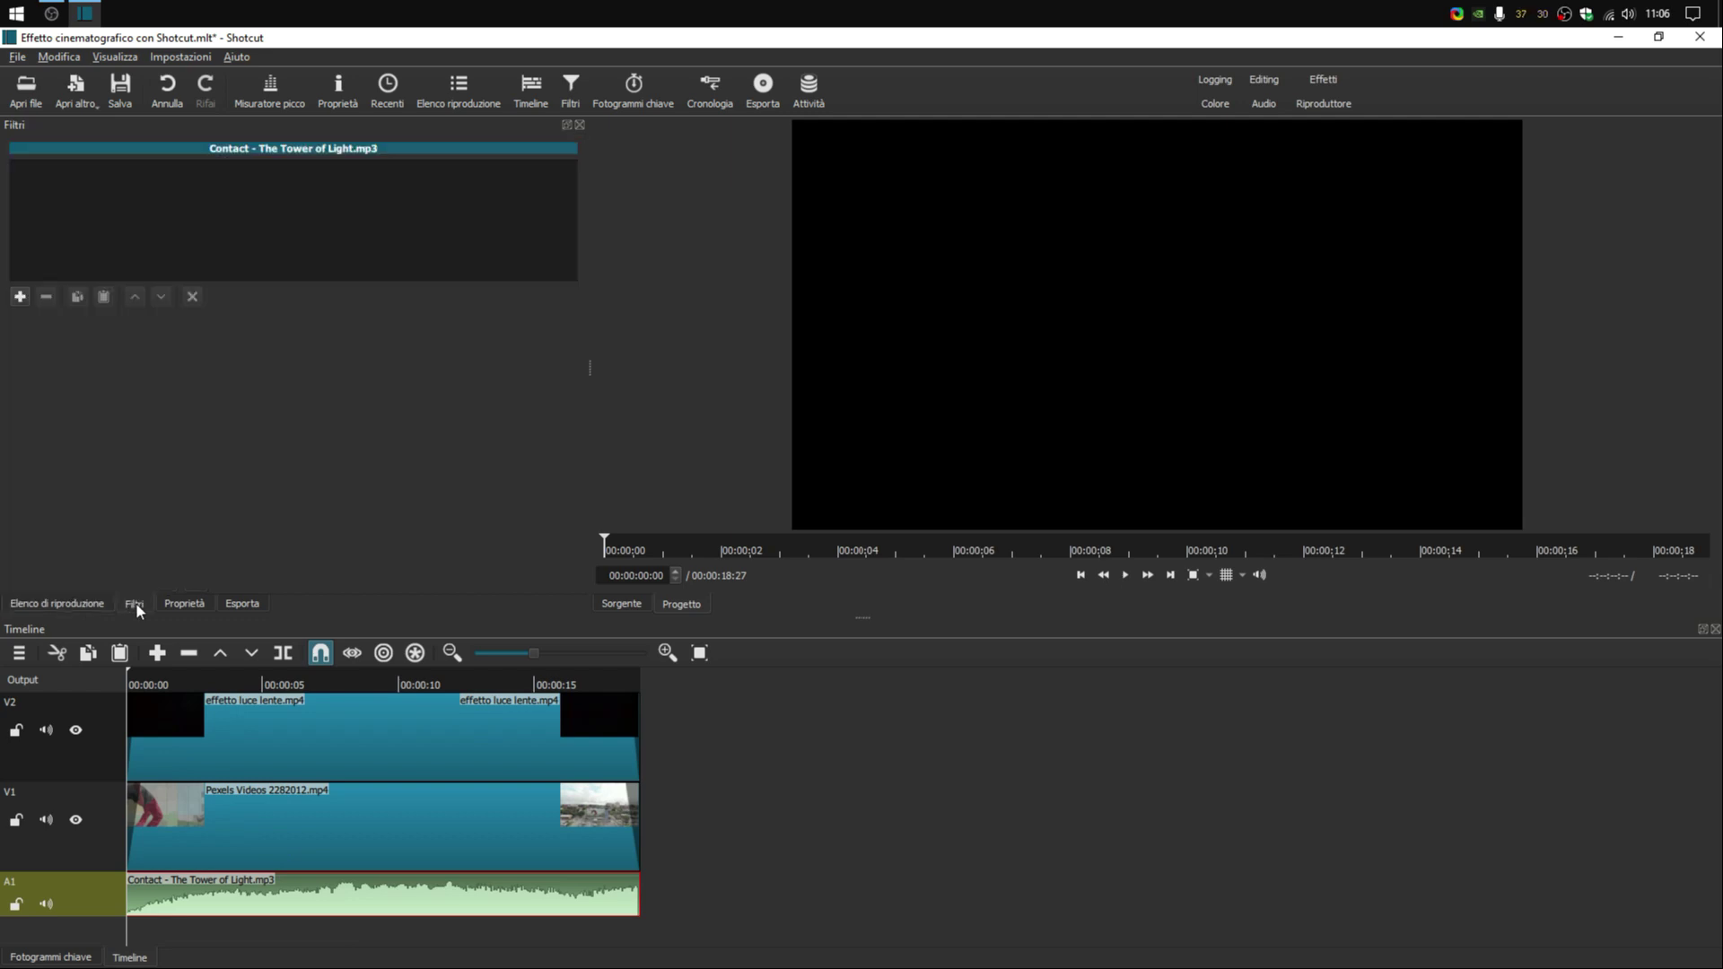
click(19, 299)
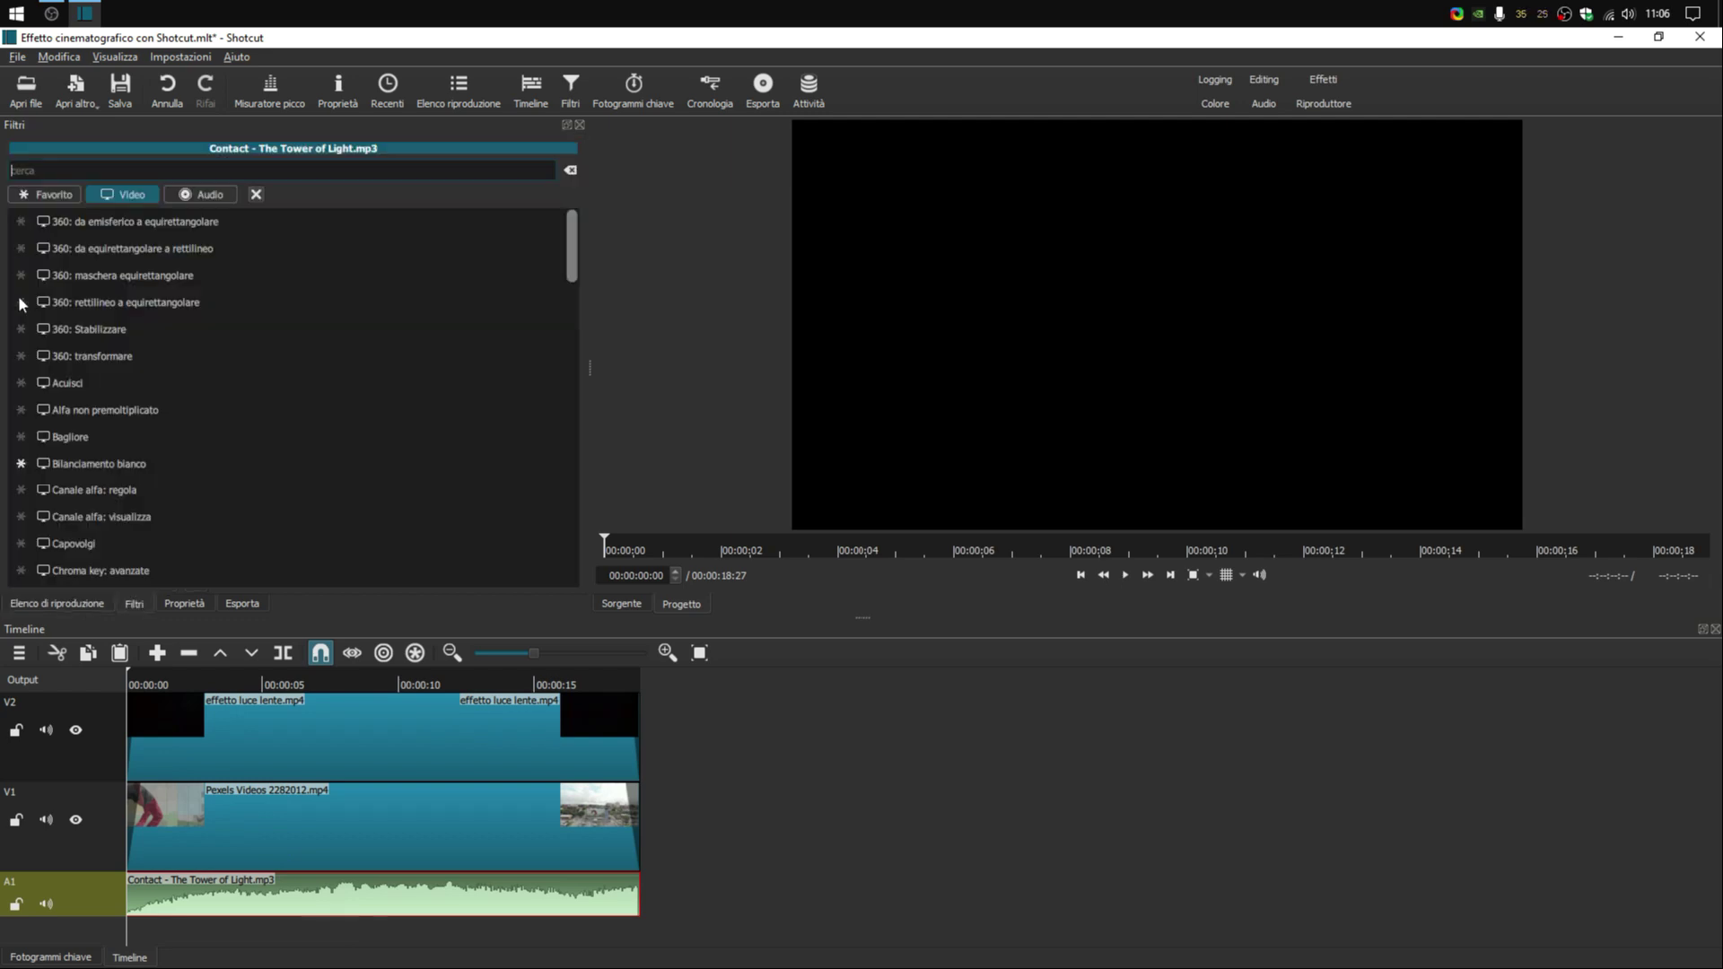
click(210, 202)
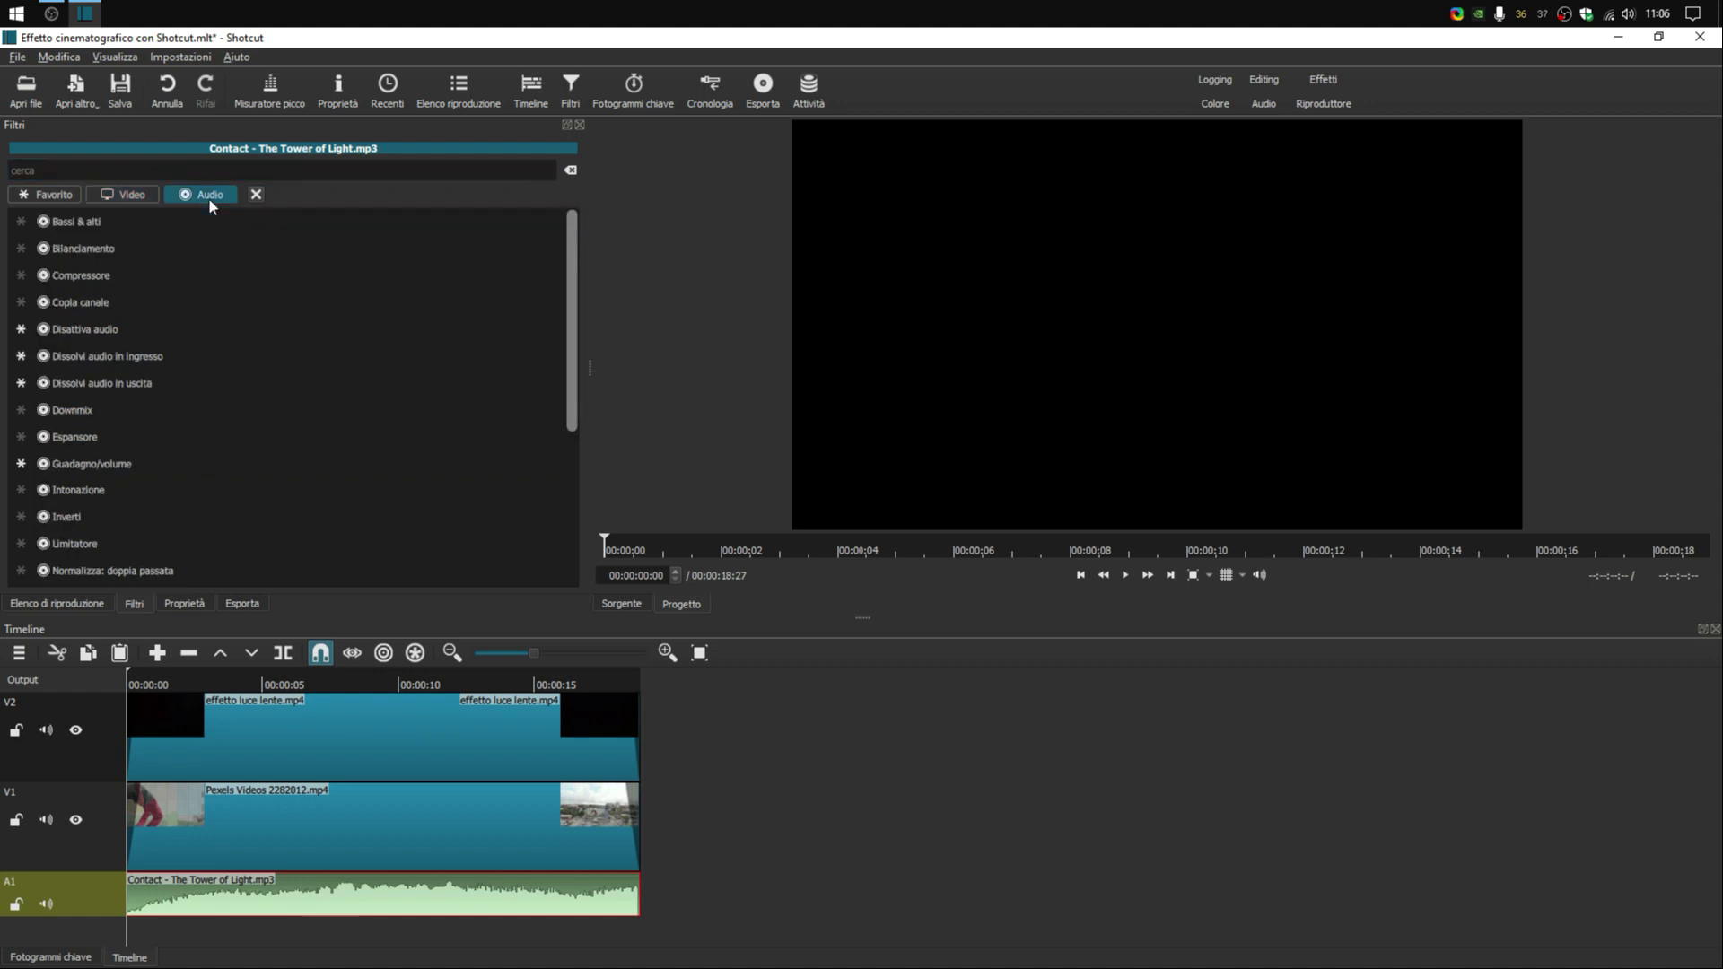
click(124, 355)
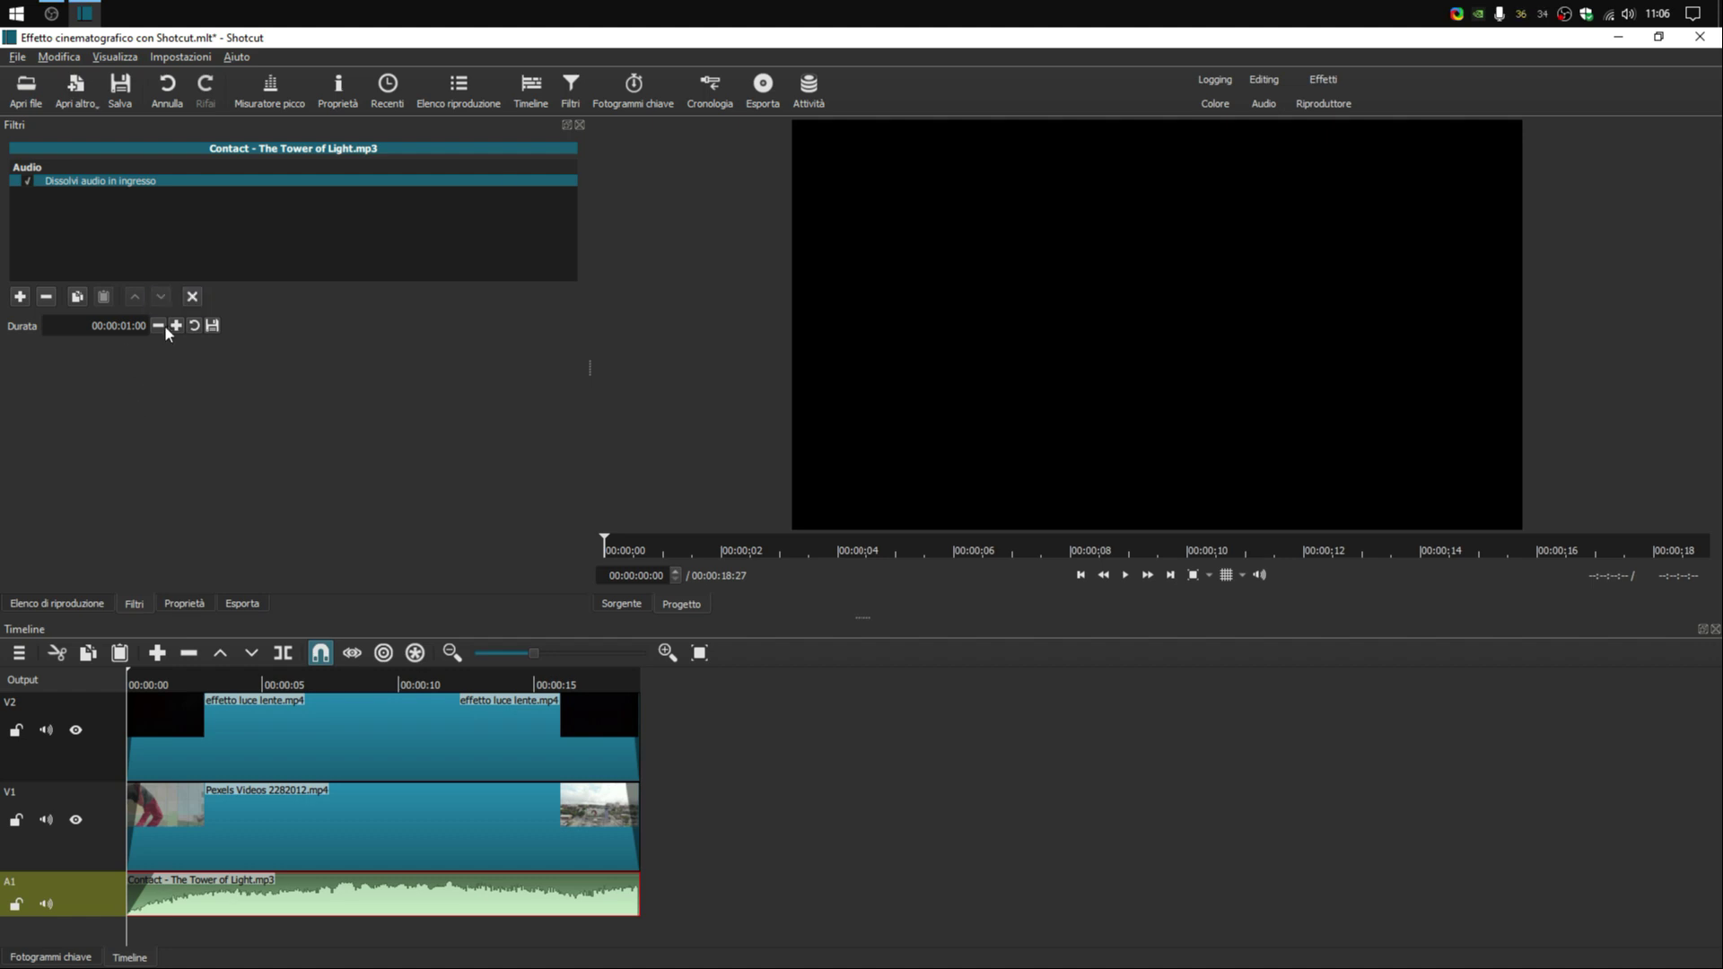
Shorten the duration of the Dissolvi audio in ingresso filter on the music clip to less than one second
click(158, 326)
click(158, 326)
click(158, 326)
click(158, 325)
click(158, 326)
click(158, 325)
click(158, 325)
click(158, 326)
click(158, 326)
click(158, 326)
click(158, 325)
click(158, 326)
click(176, 326)
click(176, 325)
click(176, 326)
click(176, 326)
click(176, 326)
Add the Dissolvi audio in uscita filter to Contact - The Tower of Light.mp3 with a duration of 00:00:00:15
click(20, 297)
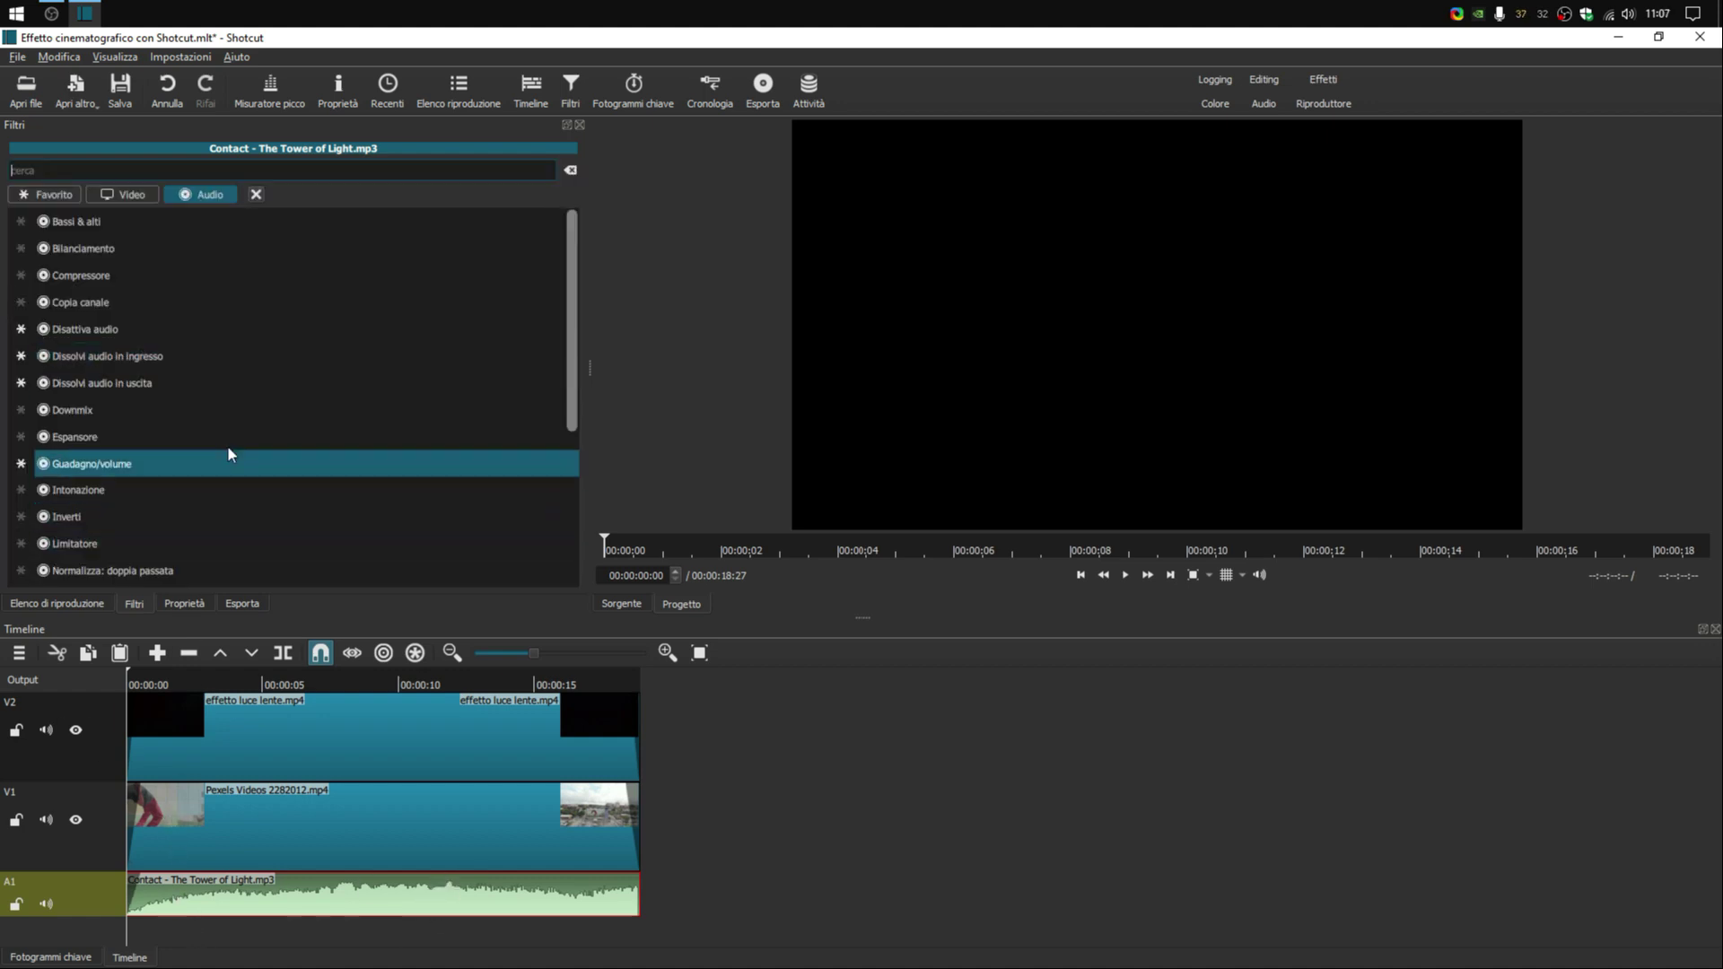
click(158, 384)
click(158, 325)
click(157, 325)
click(158, 325)
click(161, 324)
click(162, 325)
click(161, 325)
click(177, 325)
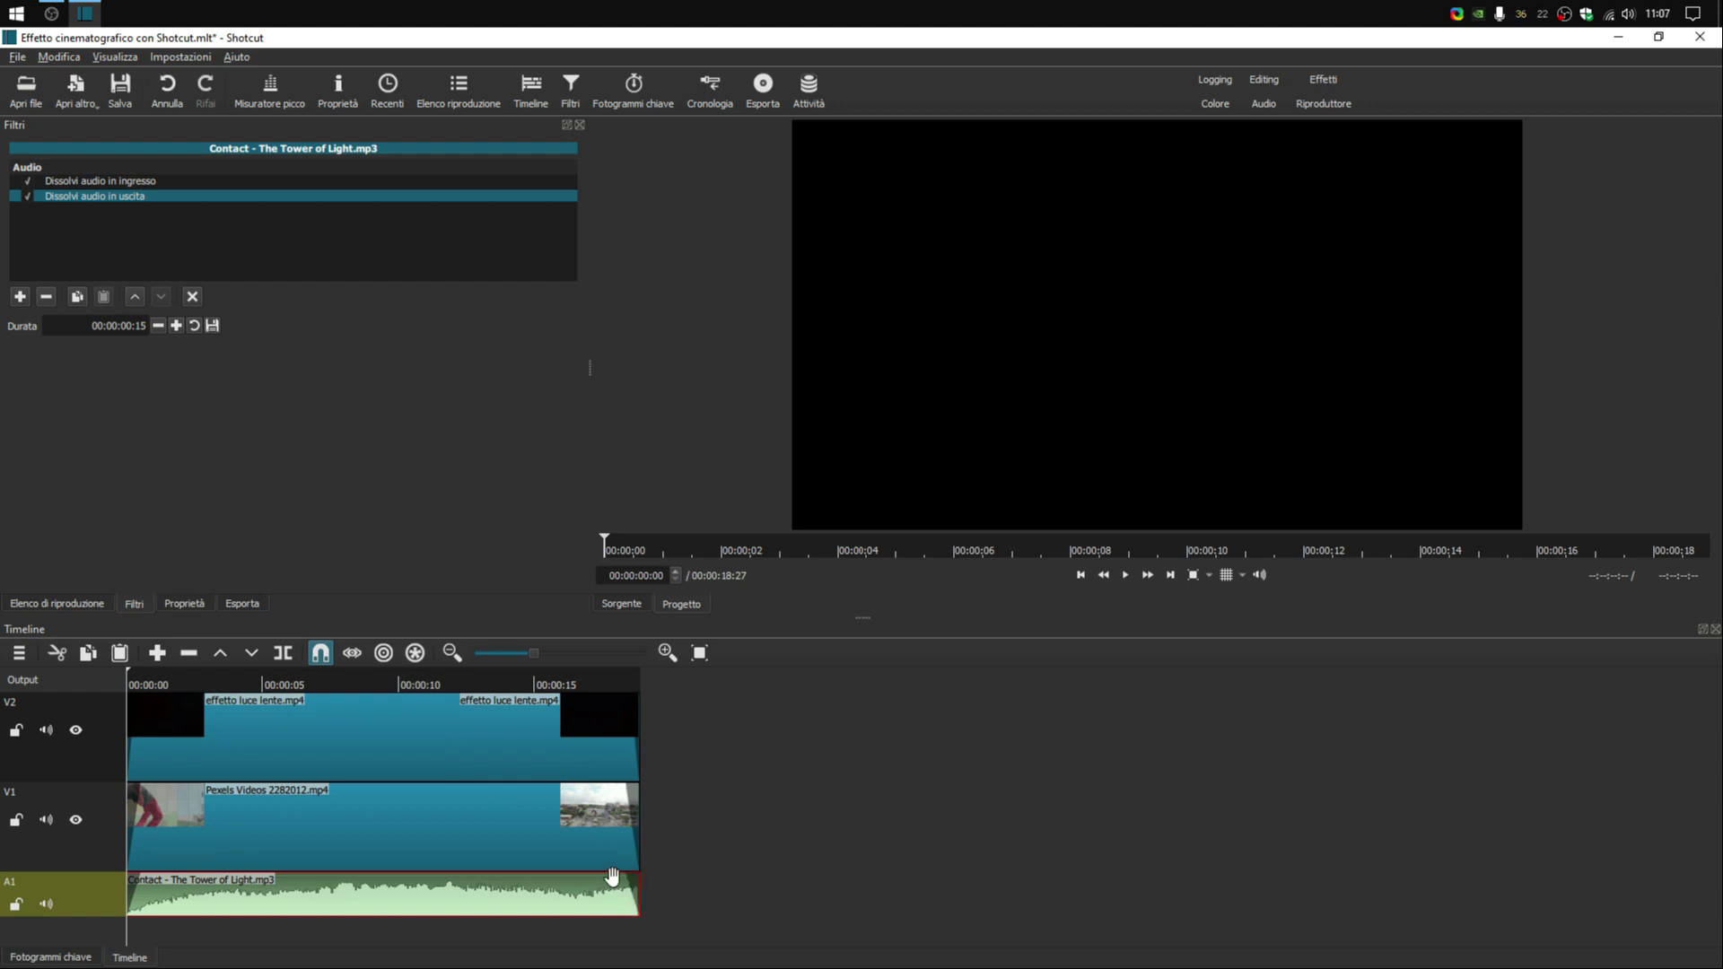
drag(621, 885, 596, 888)
drag(598, 890, 611, 889)
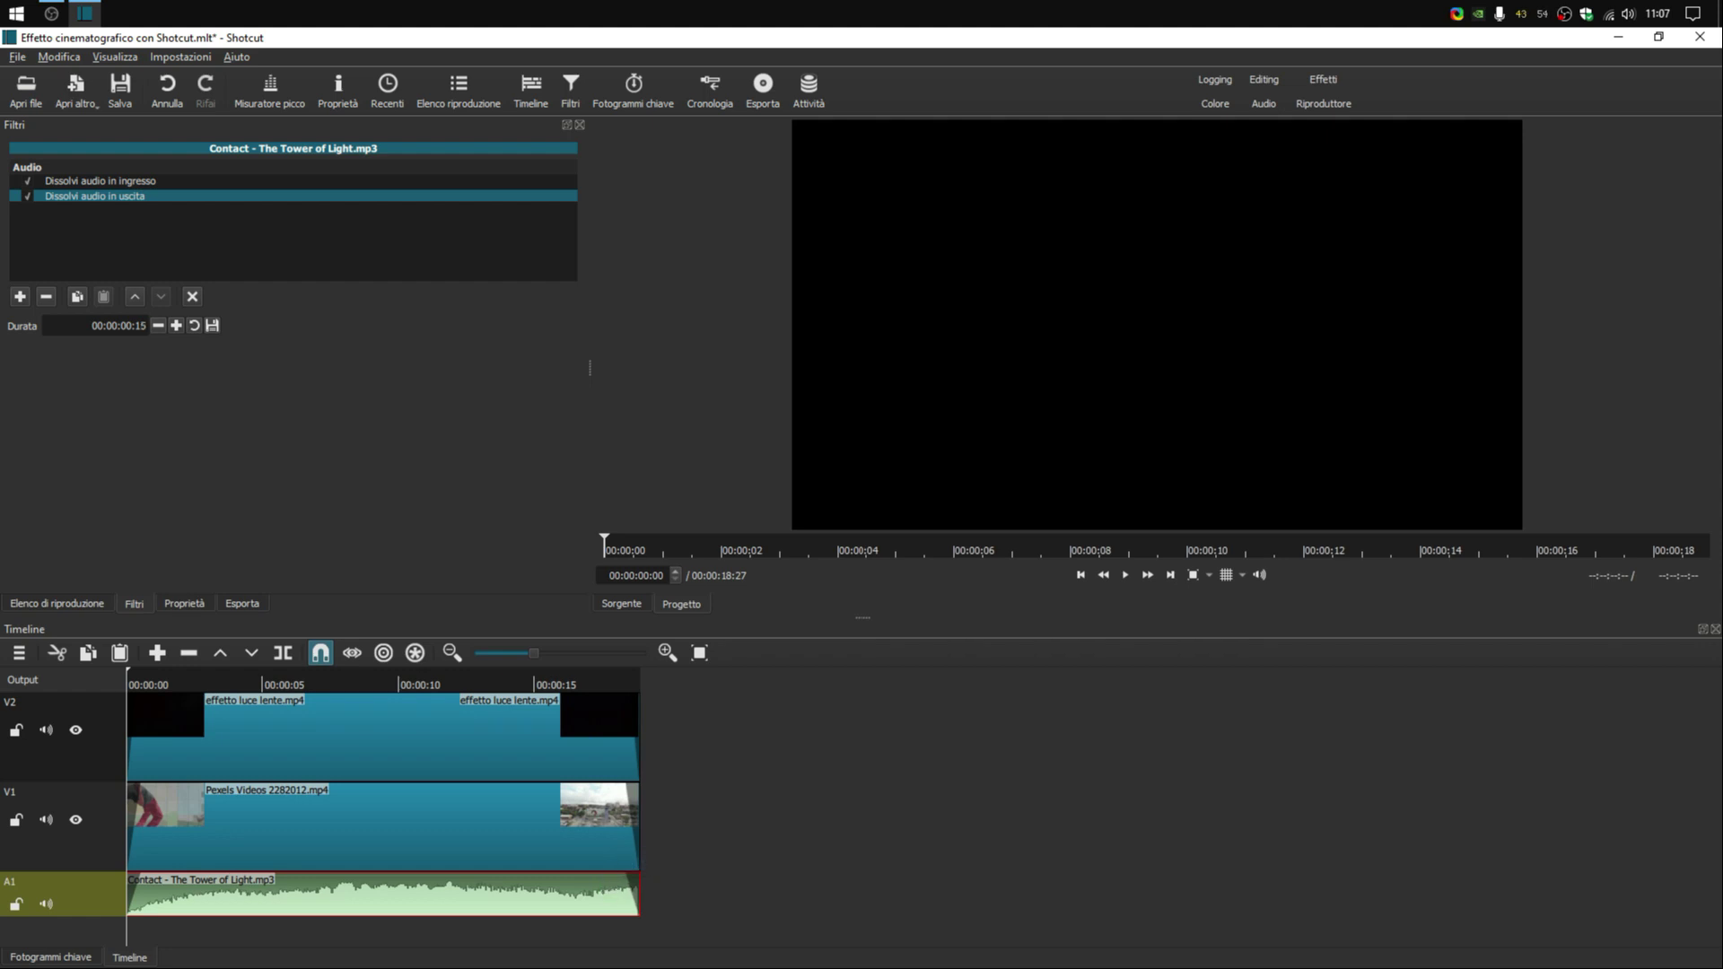